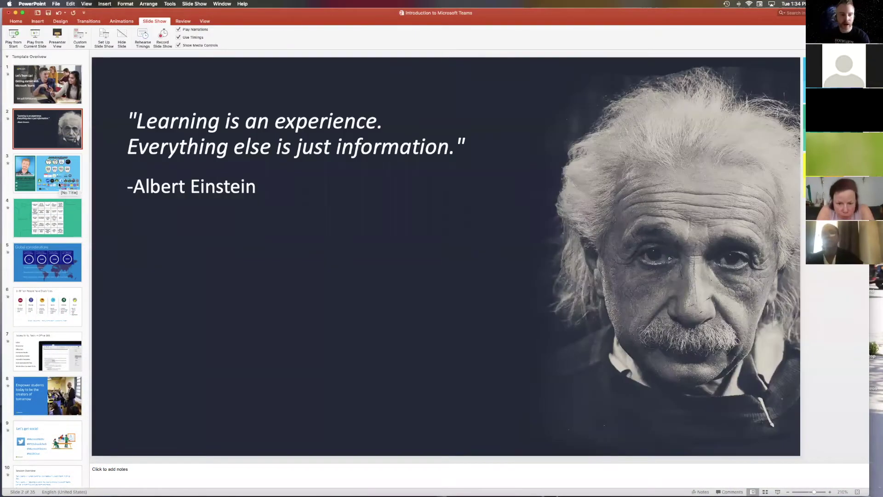
Step: Go through slide 3 (awards) and slide 4 (video-call bingo) to the Global considerations slide
click(59, 184)
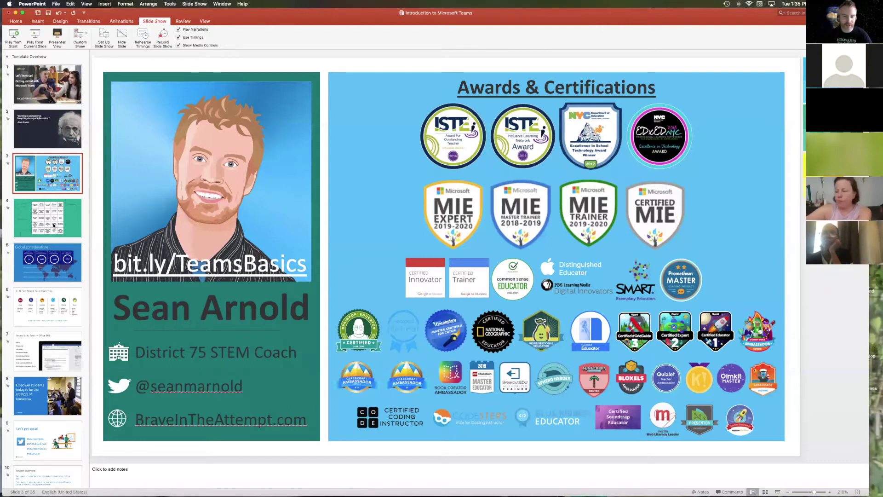
click(53, 225)
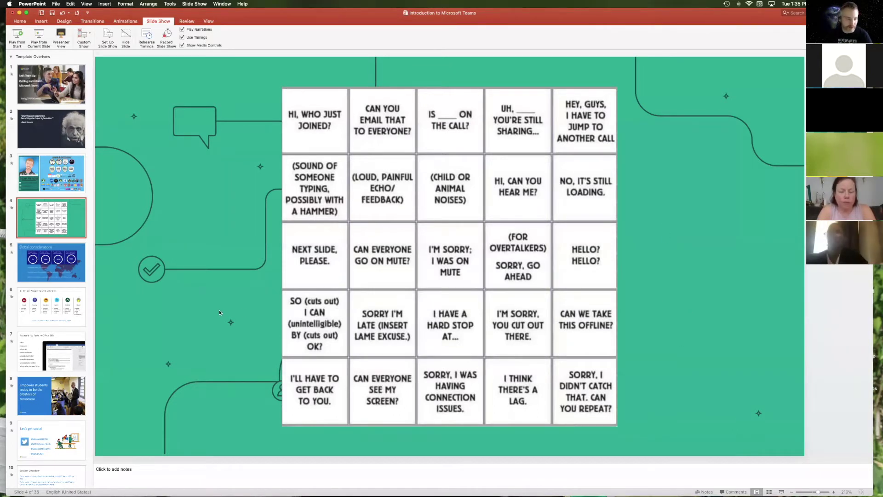
click(59, 282)
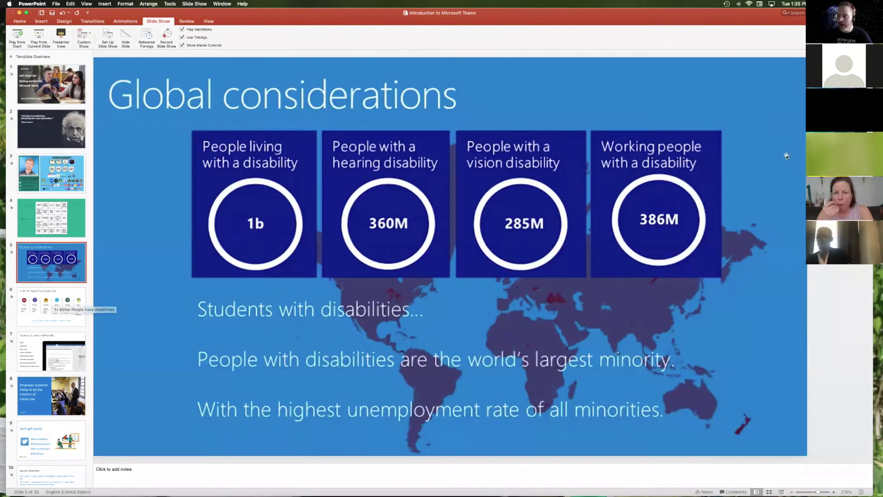
Step: Show slide 6, '1+ Billion People have Disabilities'
click(21, 309)
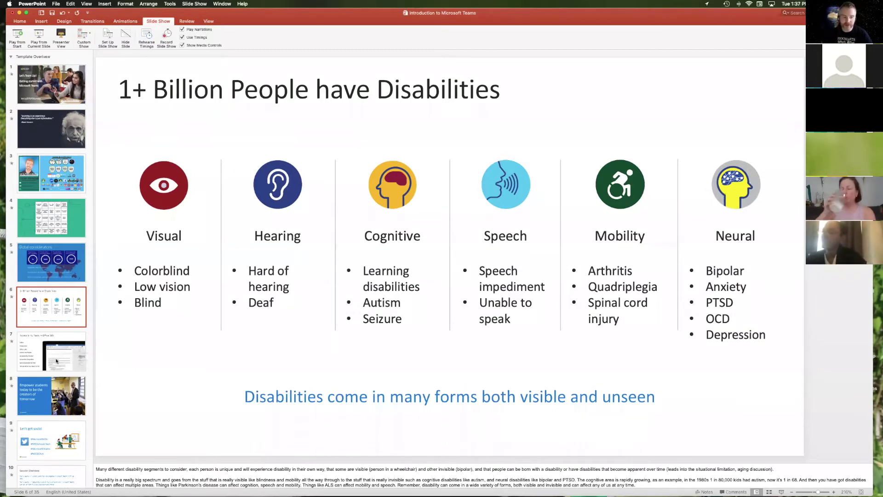
Step: Show the Accessibility Tools in Office 365 slide, then jump to slide 11, 'Let's begin'
click(59, 360)
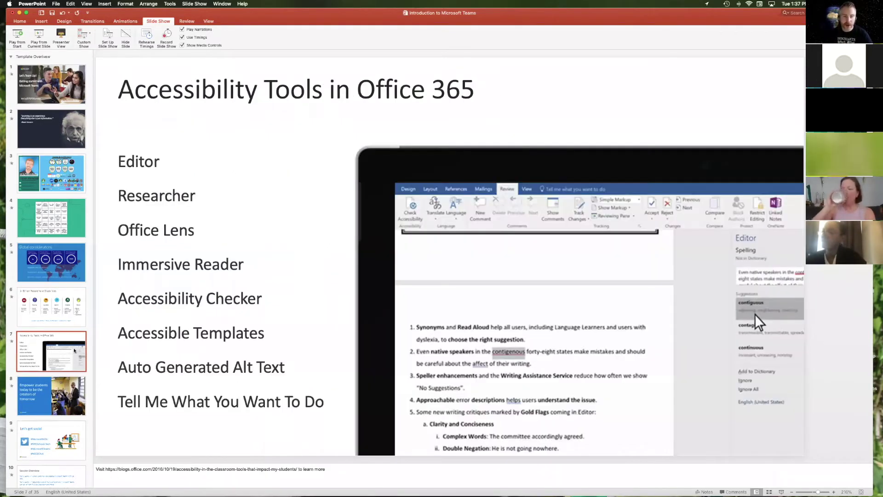
scroll(29, 380, down, 5)
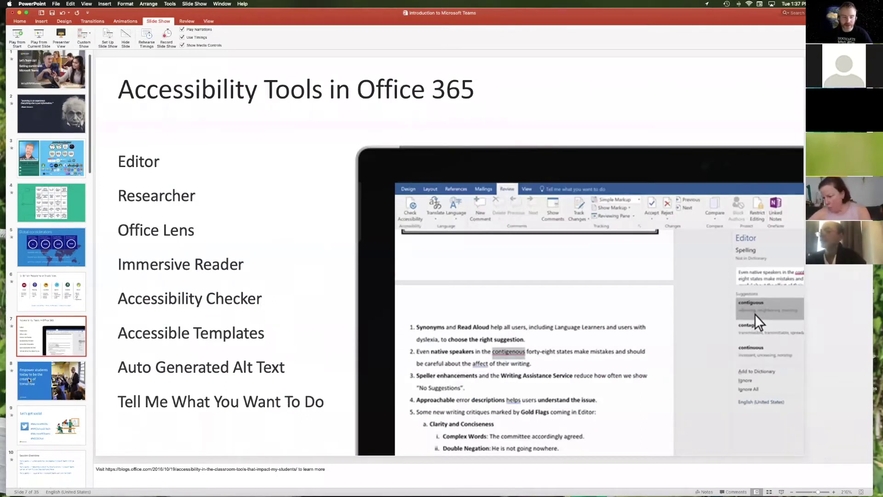
scroll(29, 380, down, 5)
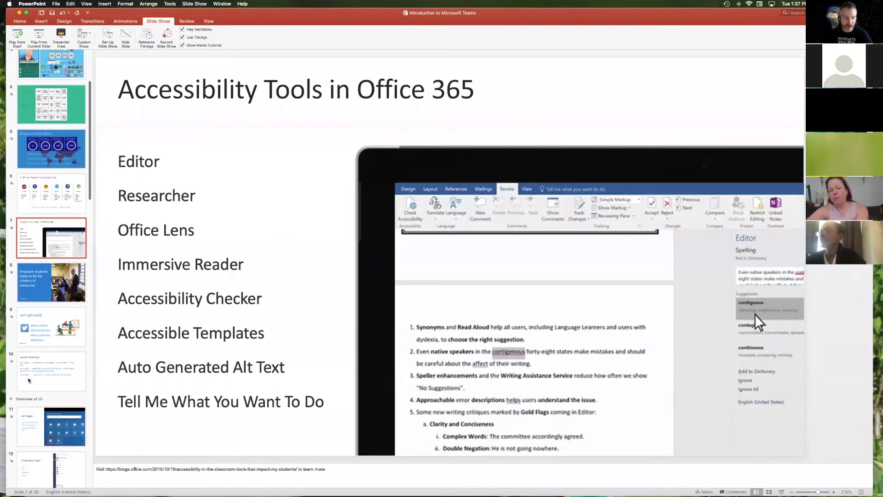
click(51, 347)
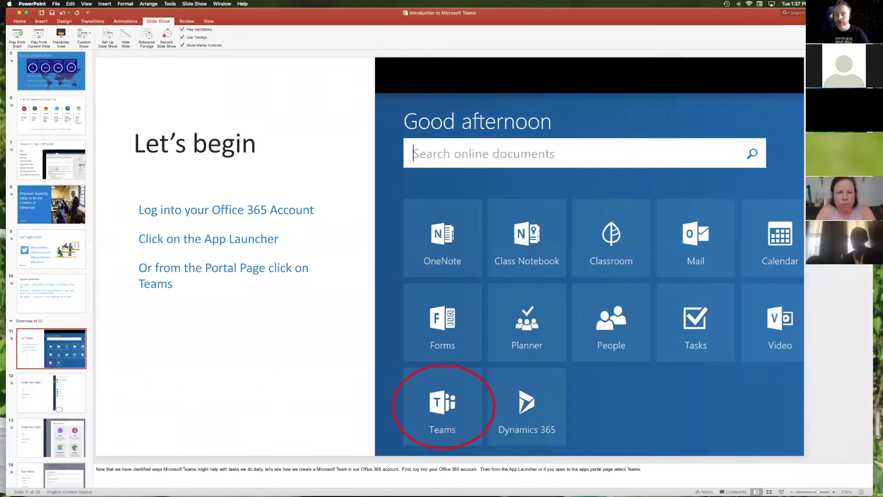
Step: Open a new Safari window and load portal.office.com
mouse_move(382, 488)
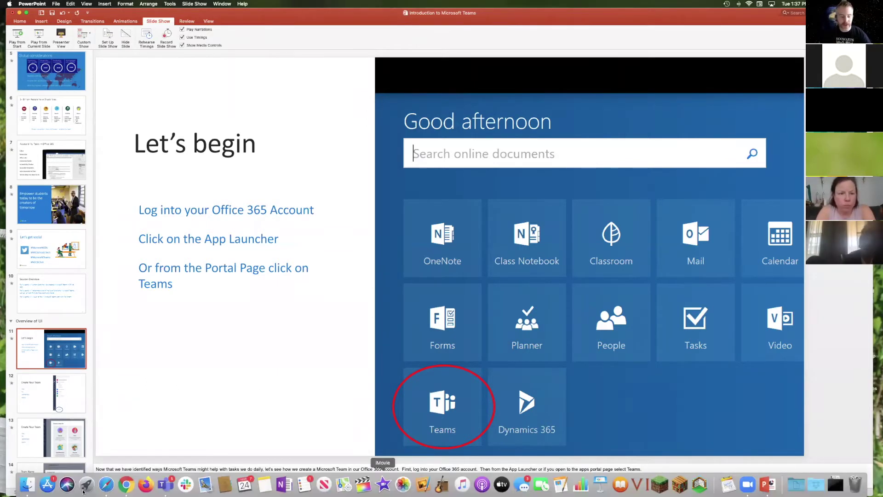
right_click(101, 490)
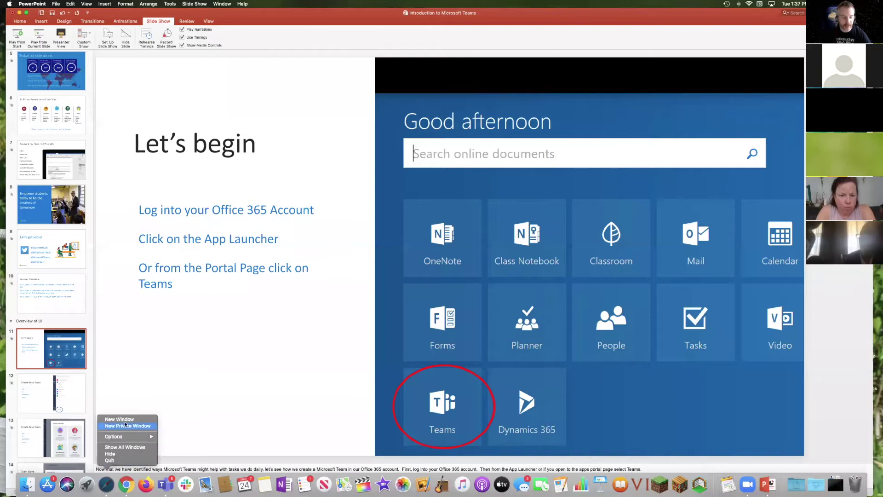
click(210, 294)
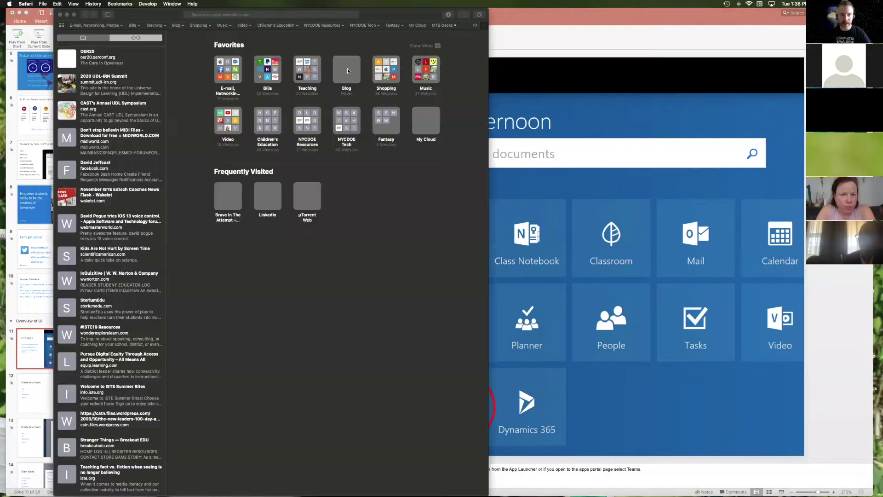
text(po)
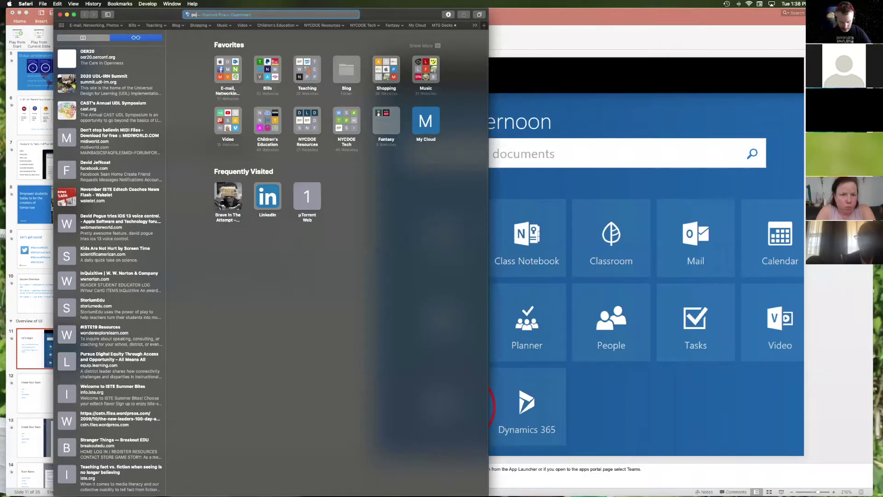
text(rtal.office.com)
key(Return)
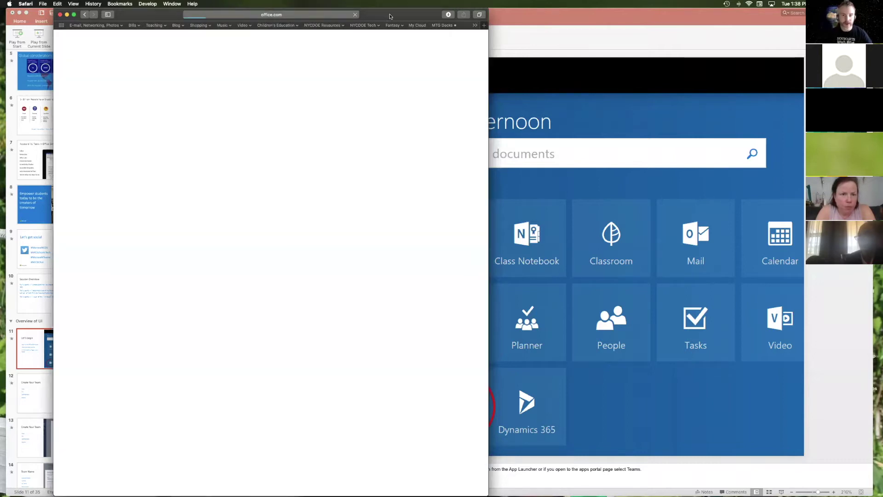
Step: Reposition and resize the browser window, then launch Teams from the Office 365 portal
drag(377, 13, 395, 5)
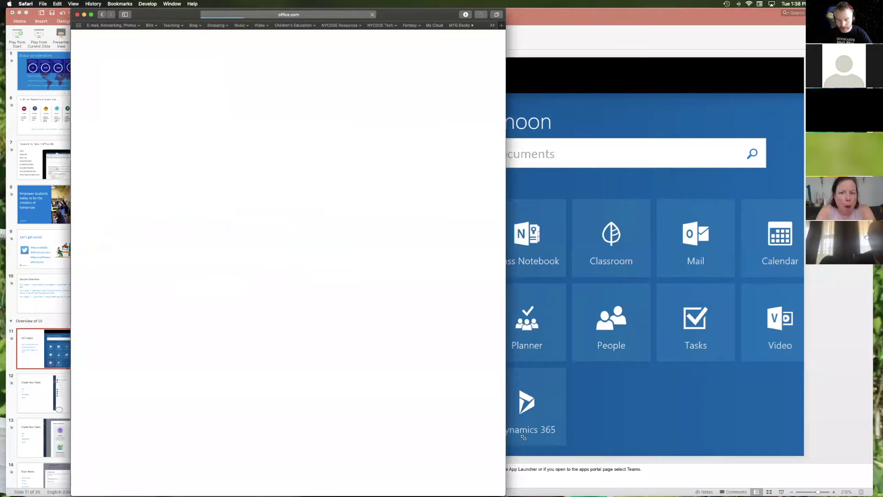
drag(505, 488, 509, 441)
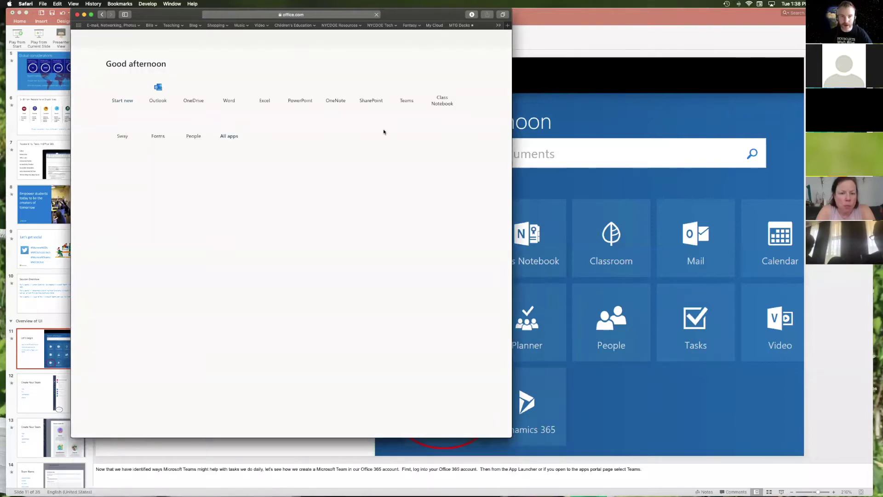
drag(172, 14, 222, 56)
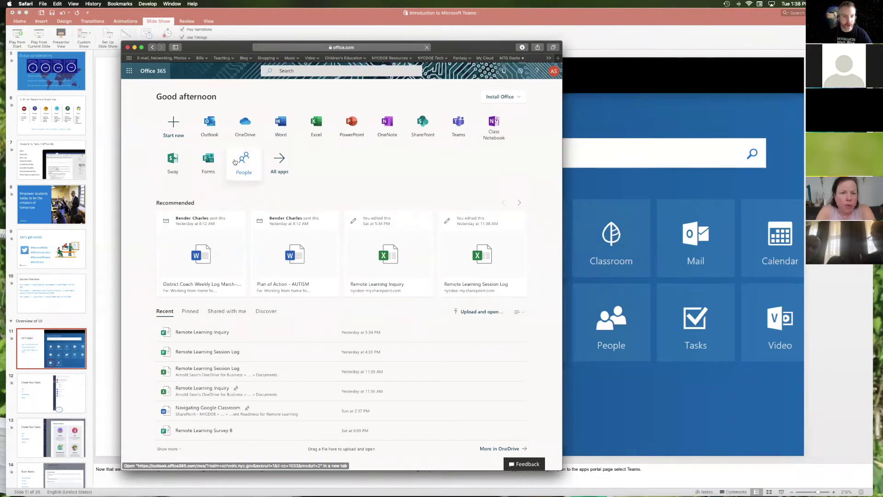
click(457, 122)
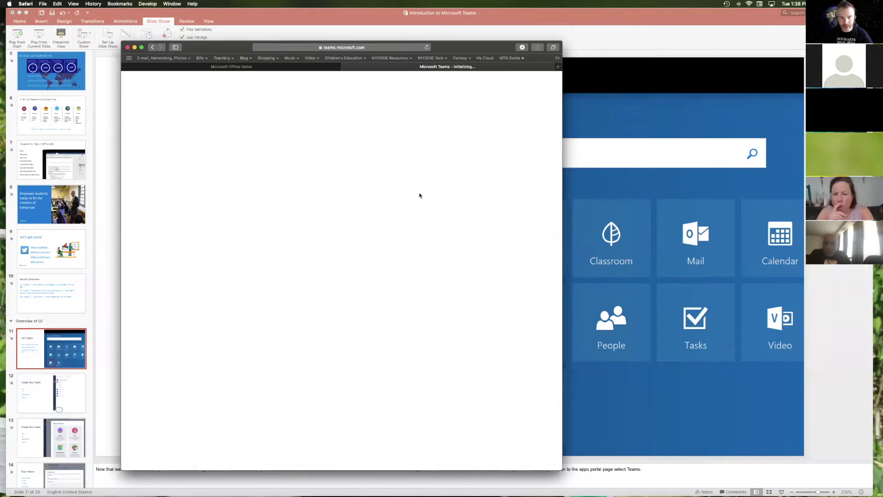
Step: Close the Teams error tab and the Office 365 browser window
drag(481, 48, 519, 31)
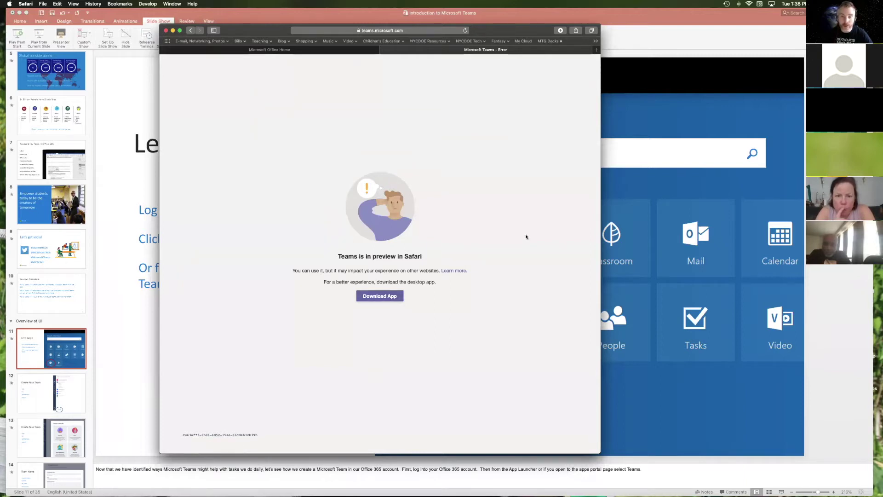
key(super+w)
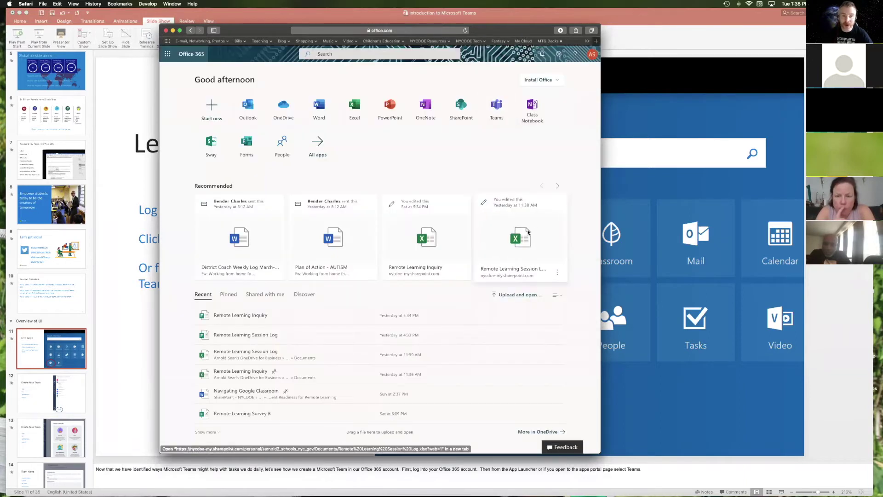
key(super+w)
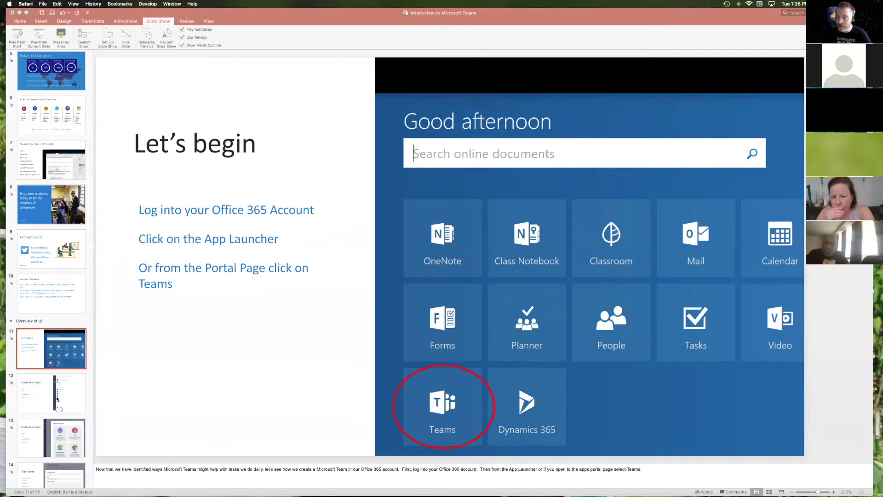
Step: Return to PowerPoint and view the Create Your Team, team type, Team Name and Add Members slides
click(711, 158)
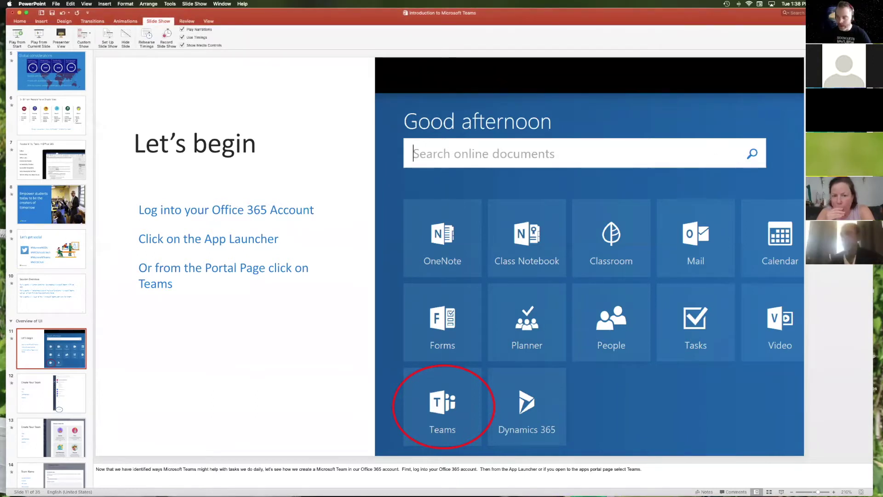
click(31, 392)
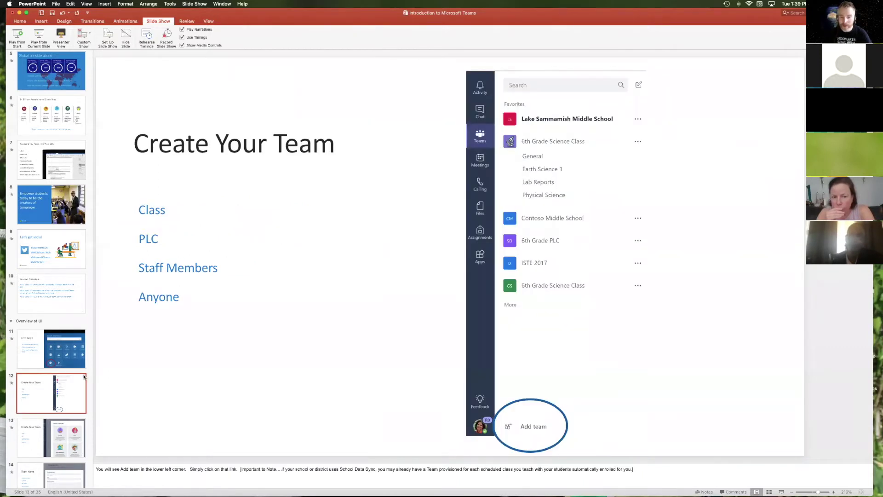
click(54, 445)
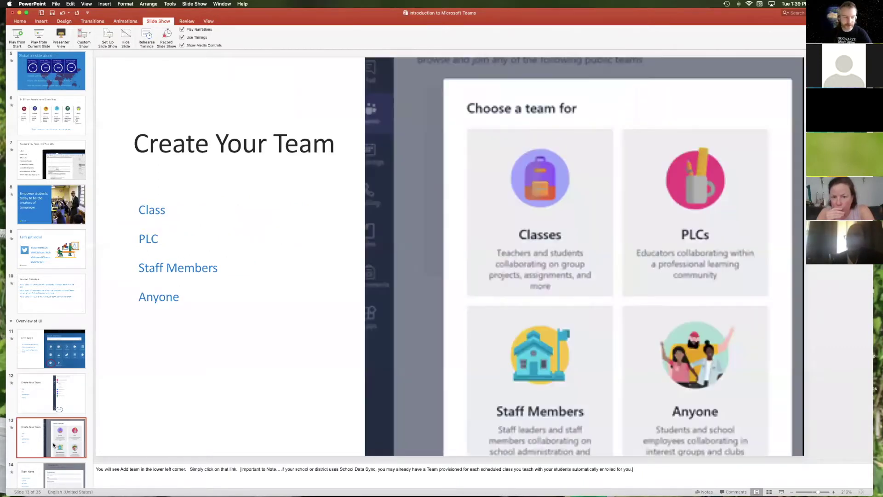
scroll(46, 414, down, 4)
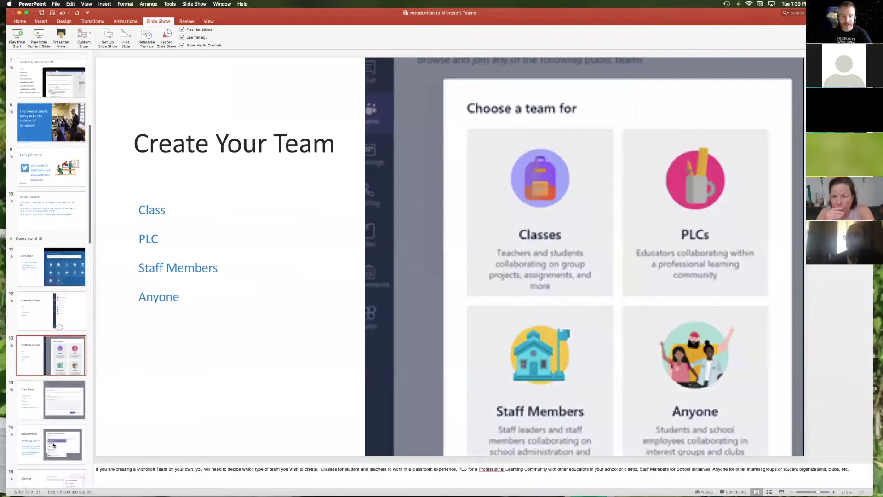
click(54, 390)
scroll(54, 391, down, 4)
click(58, 340)
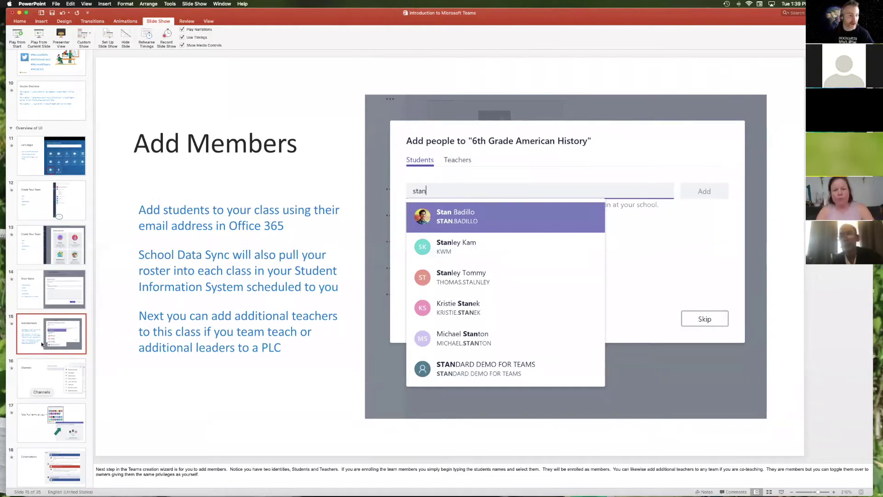
Step: Revisit the Create Your Team and team-type slides, ending back on Add Members
click(35, 194)
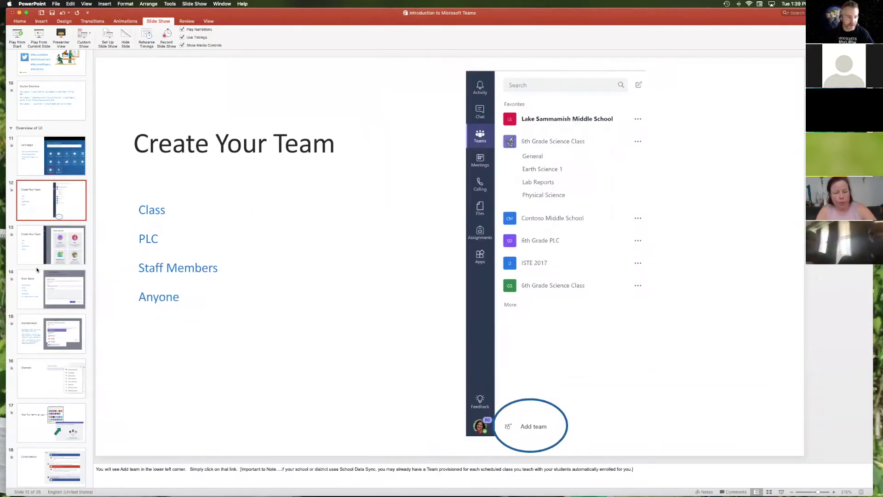
click(59, 261)
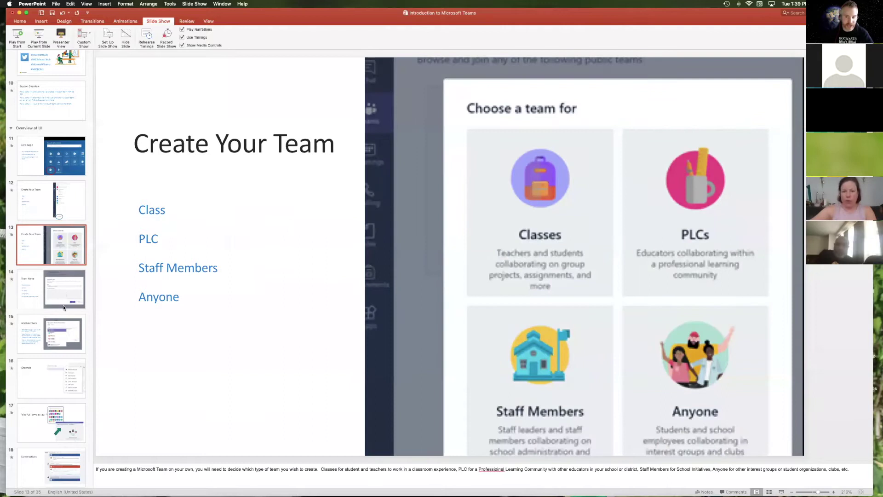
click(55, 340)
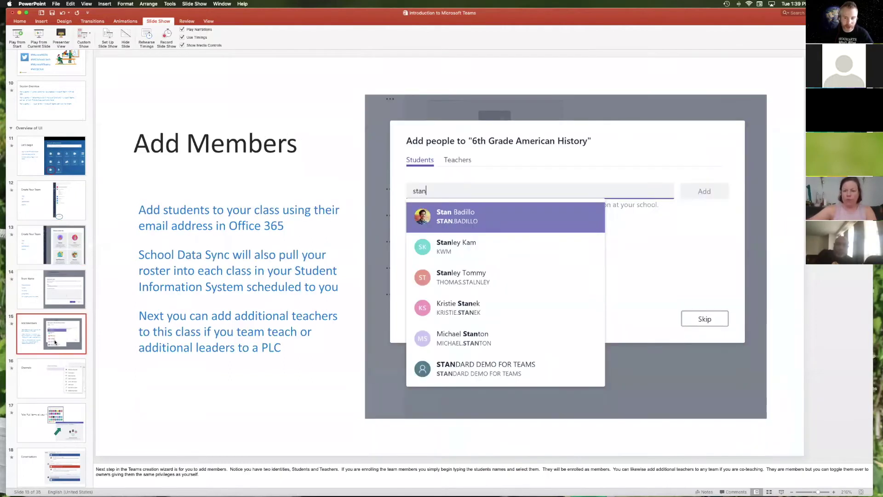
Step: View the Channels, Tabs Put Items at your Fingertips, and Conversations slides
click(57, 390)
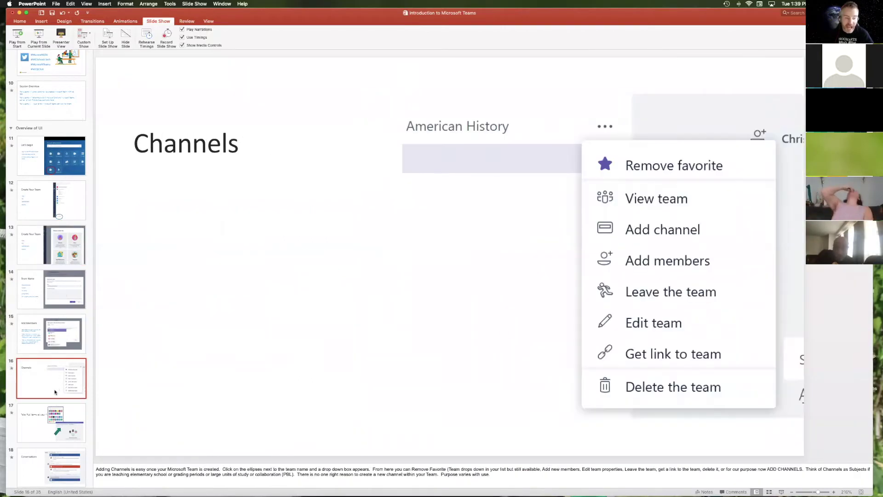
scroll(57, 400, down, 1)
scroll(56, 405, down, 1)
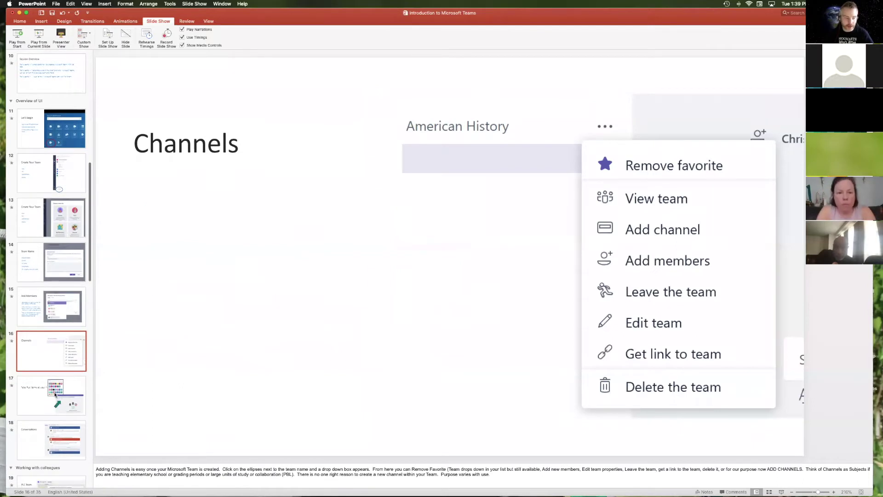
click(53, 400)
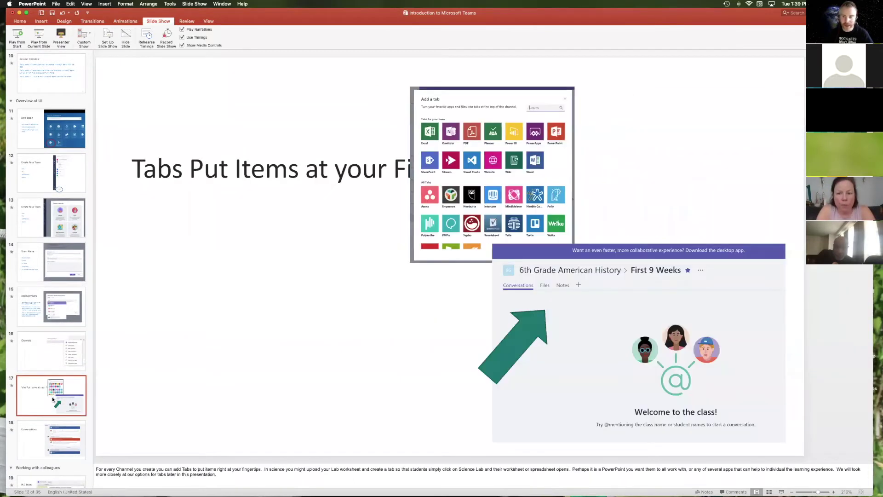
scroll(52, 400, down, 2)
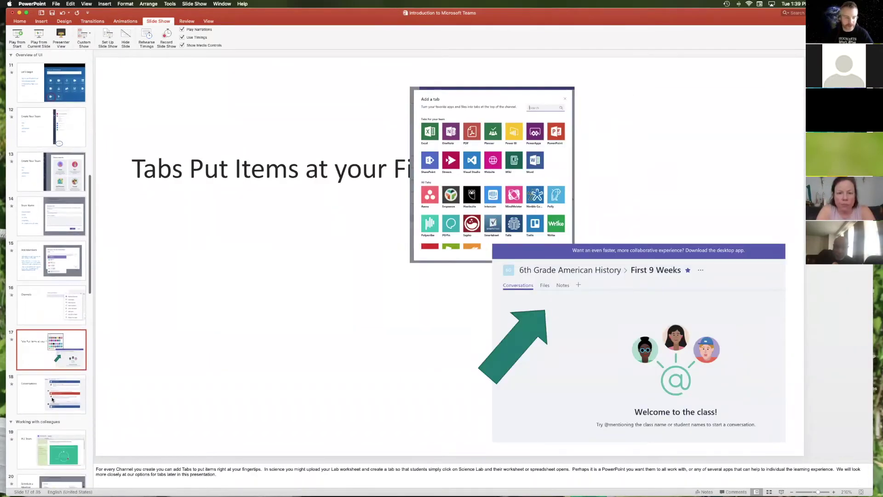
click(49, 399)
Step: Move on to the PLC Team and Schedule a Meeting slides, then minimize PowerPoint
scroll(49, 398, down, 3)
scroll(50, 398, down, 5)
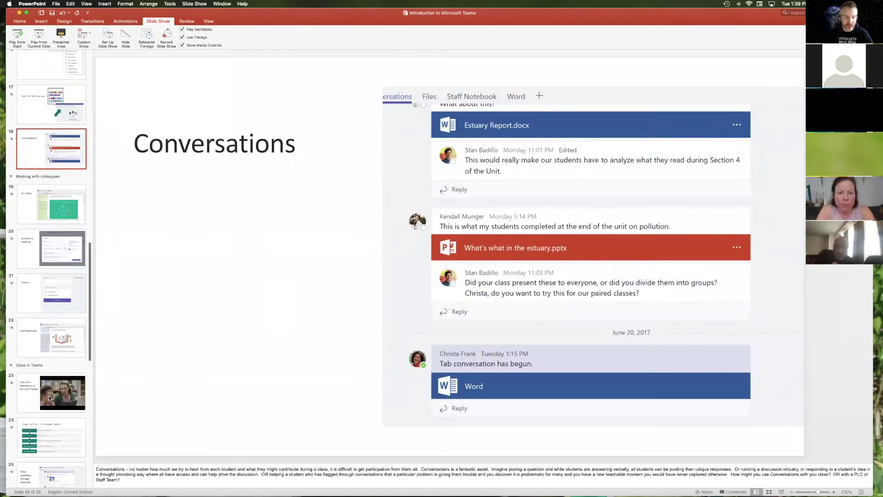
click(60, 207)
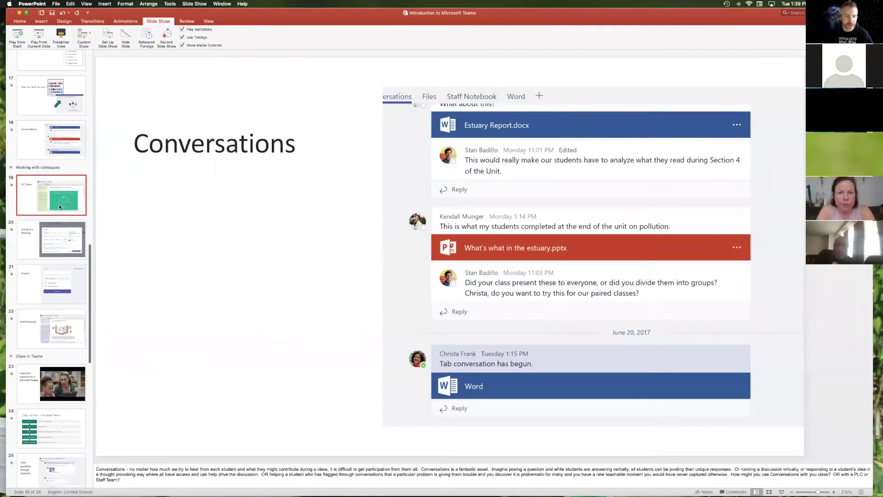
click(60, 237)
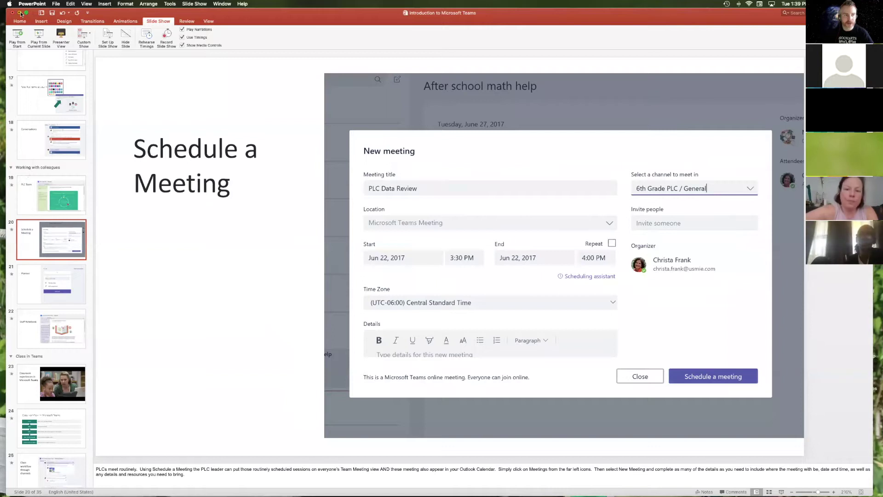
click(21, 13)
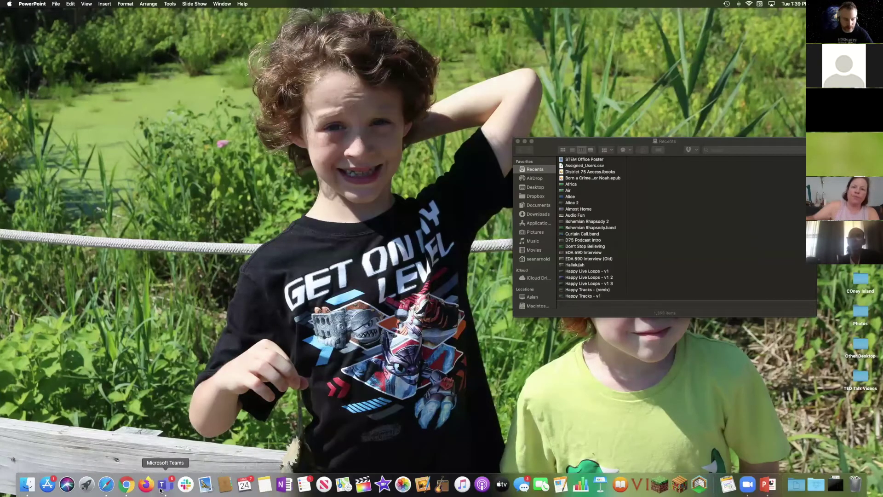
Step: Bring Teams forward, drag the Finder window off-screen, and reposition and enlarge Teams
click(162, 484)
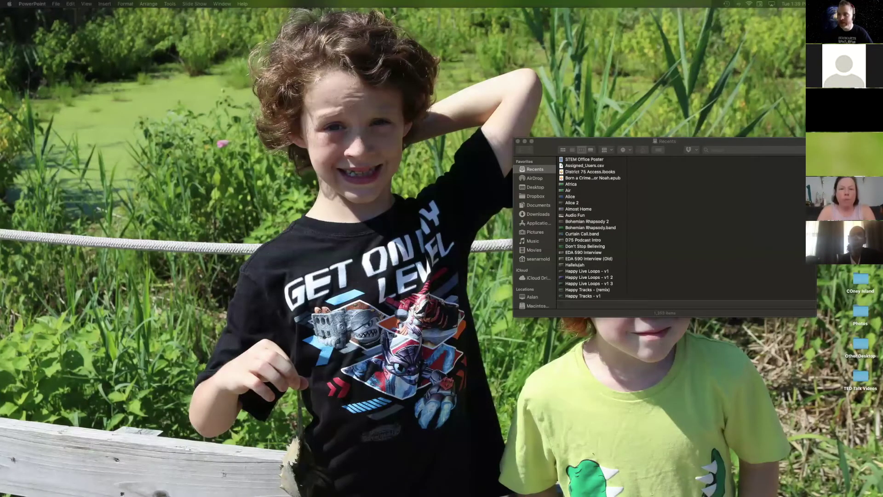
drag(806, 67, 116, 34)
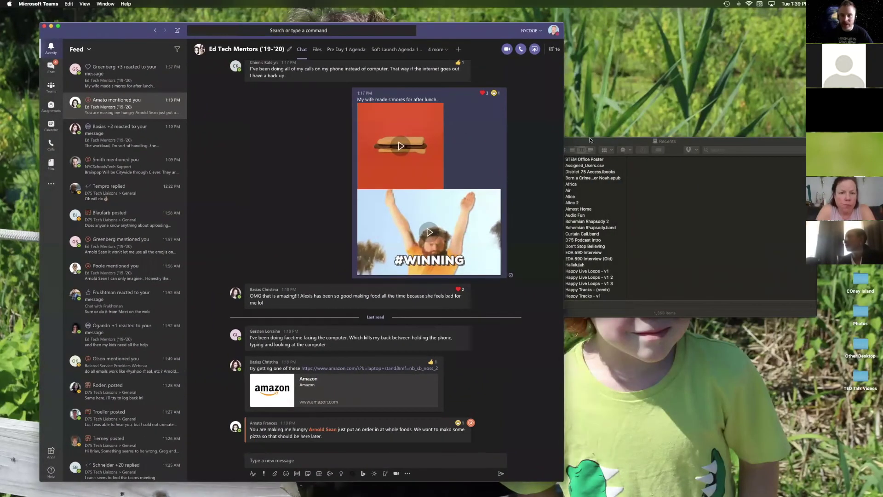
drag(590, 140, 882, 193)
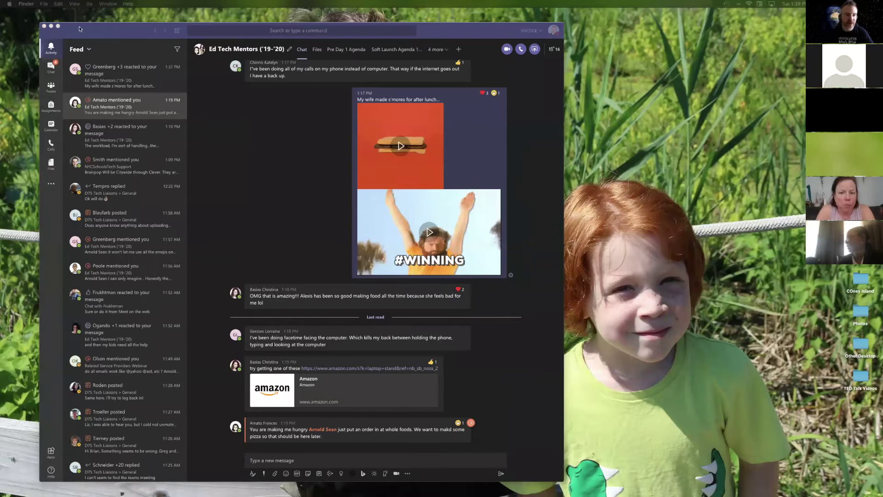
drag(79, 29, 55, 15)
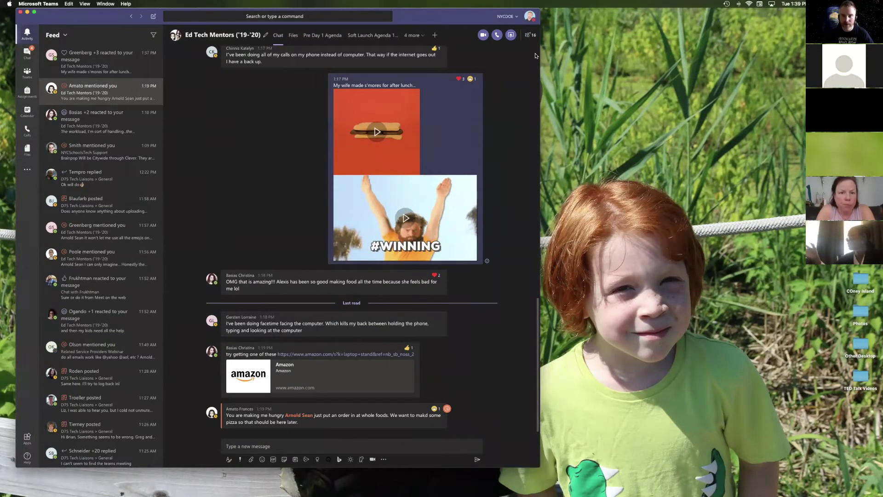
mouse_move(72, 18)
mouse_down()
mouse_move(76, 44)
mouse_move(79, 18)
mouse_up()
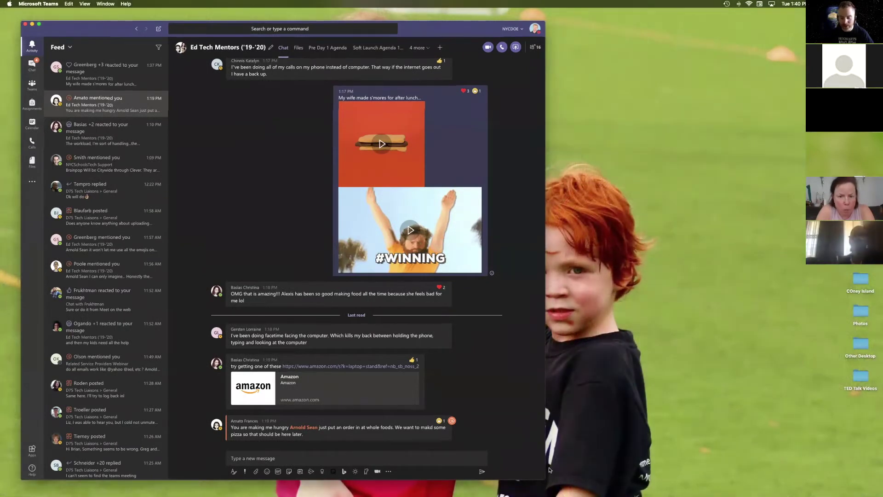
drag(550, 469, 685, 495)
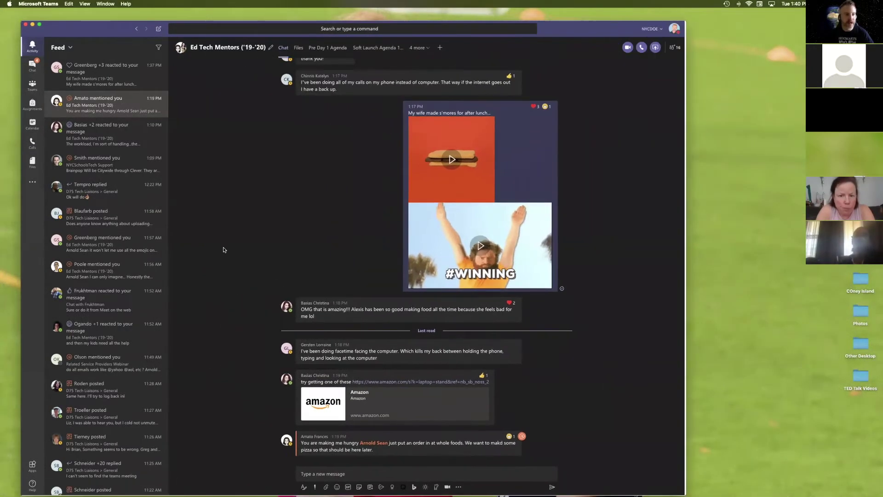
Step: Switch to Teams, view the All teams grid, toggle Hidden teams, and open Join or create a team
click(32, 86)
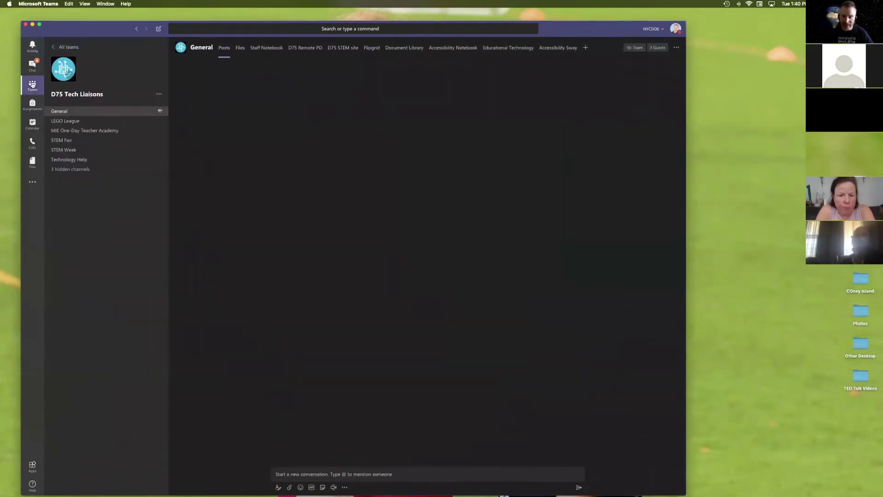
drag(599, 28, 617, 28)
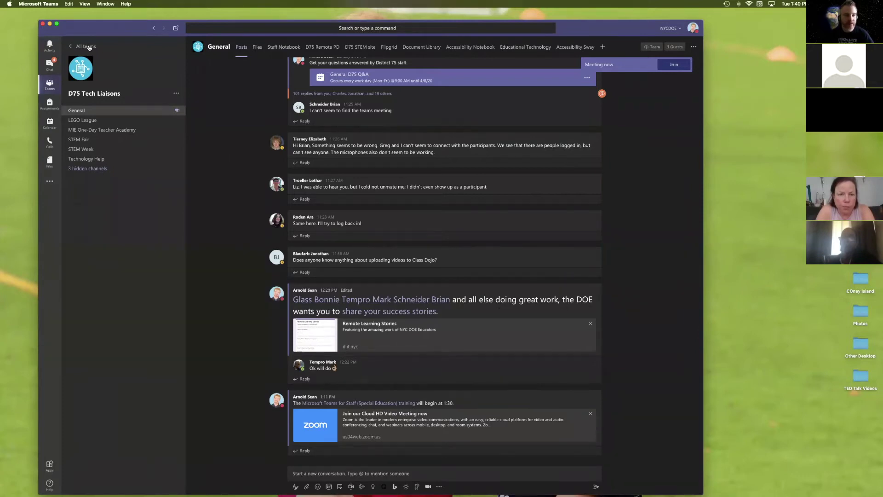
click(82, 46)
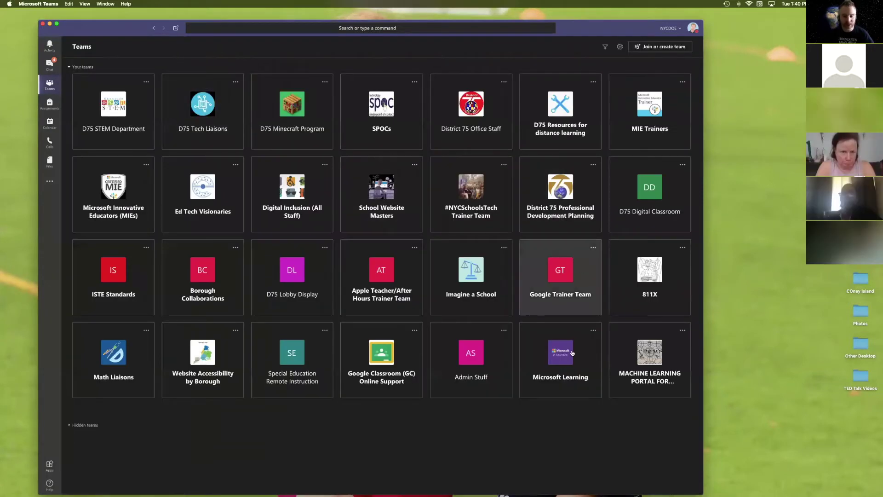
click(88, 425)
click(89, 425)
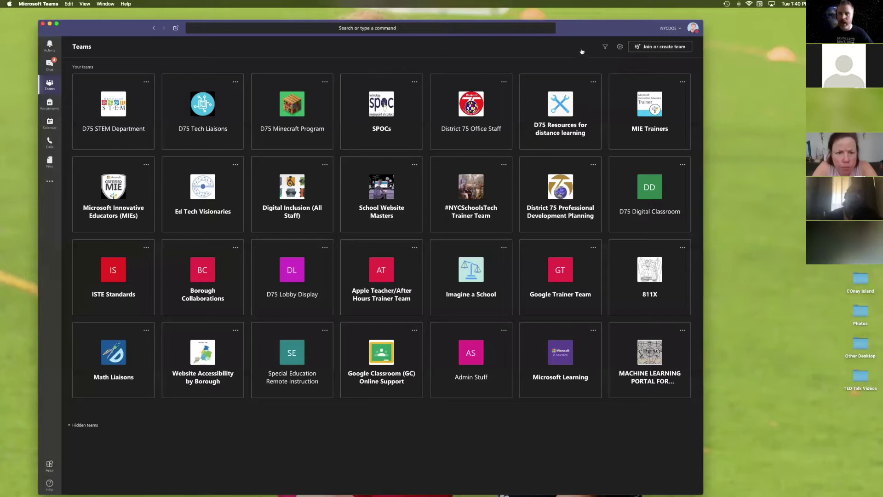
click(660, 47)
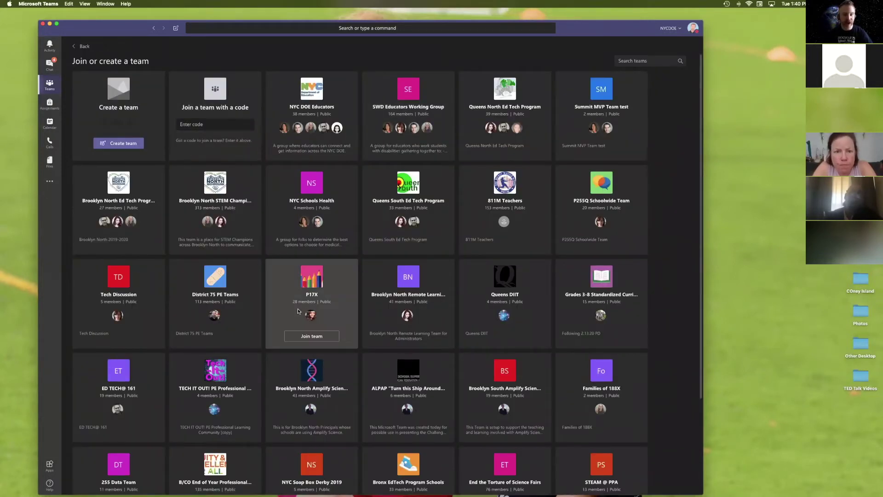
Step: Choose Create team to bring up the Class, PLC, Staff and Other team types
scroll(504, 298, down, 3)
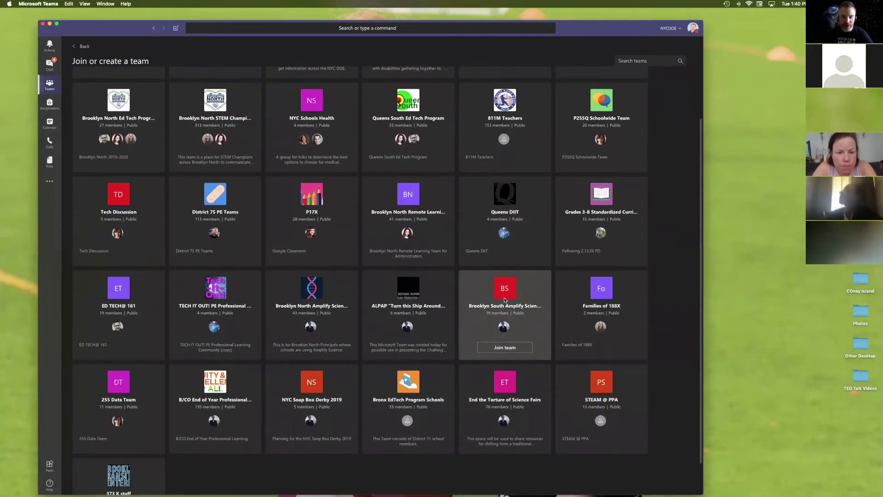
scroll(504, 298, up, 3)
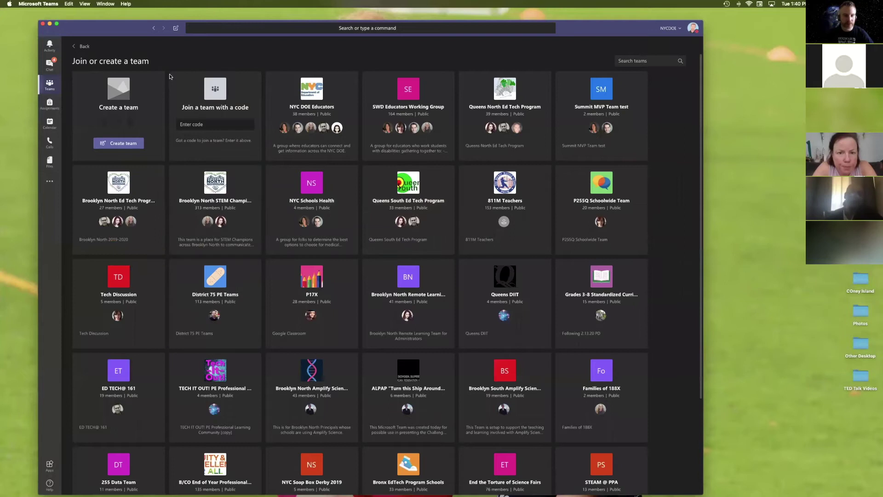
click(118, 143)
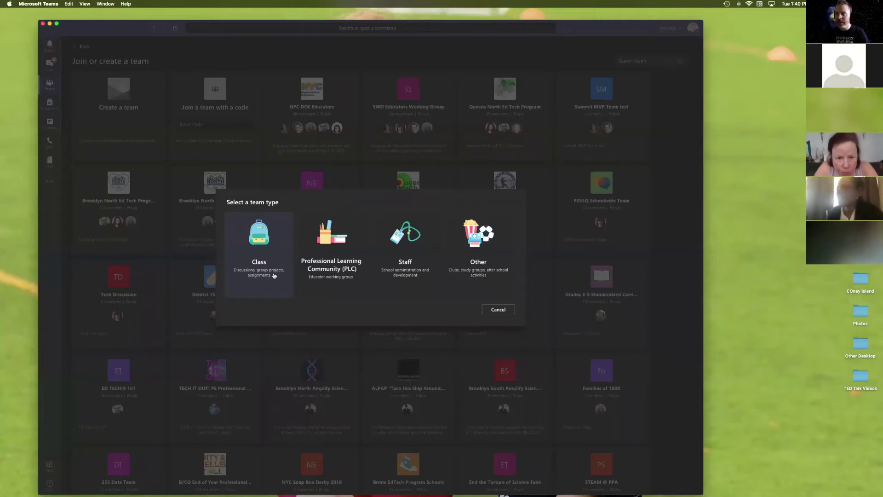
Step: Try the Professional Learning Community team type, back out, and pick the Staff type instead
click(274, 275)
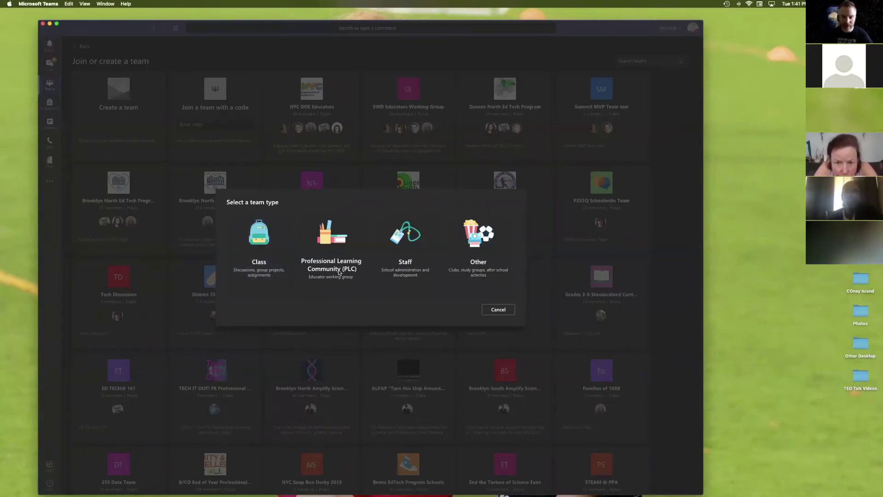
click(339, 272)
click(419, 336)
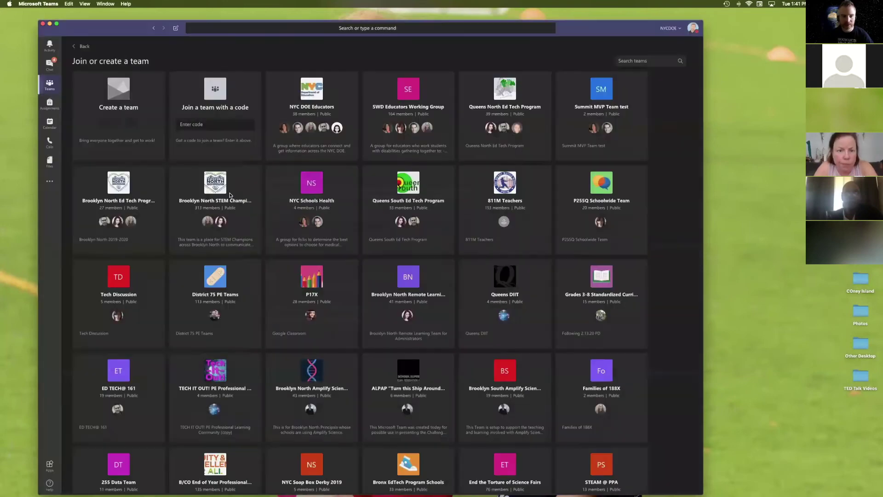
click(123, 143)
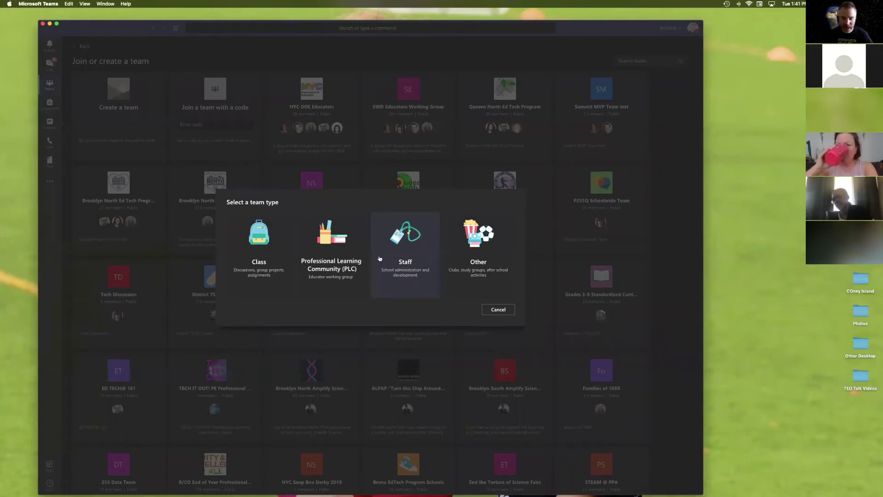
click(409, 247)
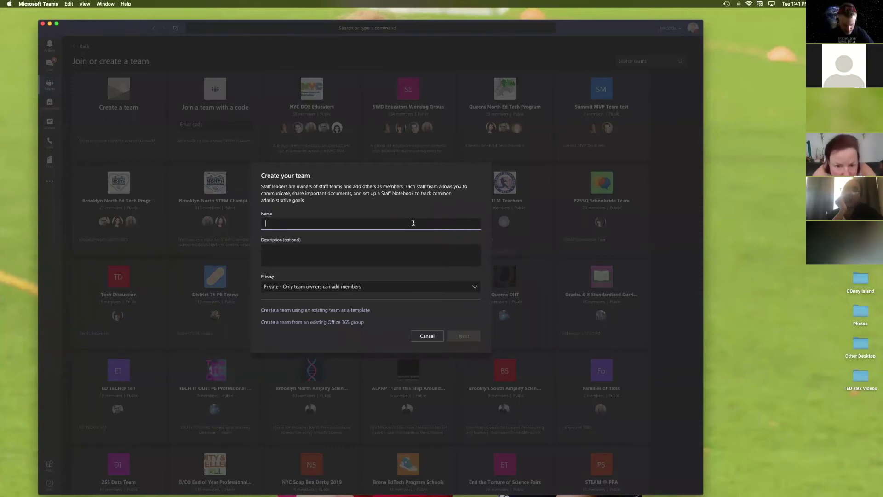
Step: Name the staff team 'D&S Test Team', keep its privacy Private, and continue to adding members
text(D)
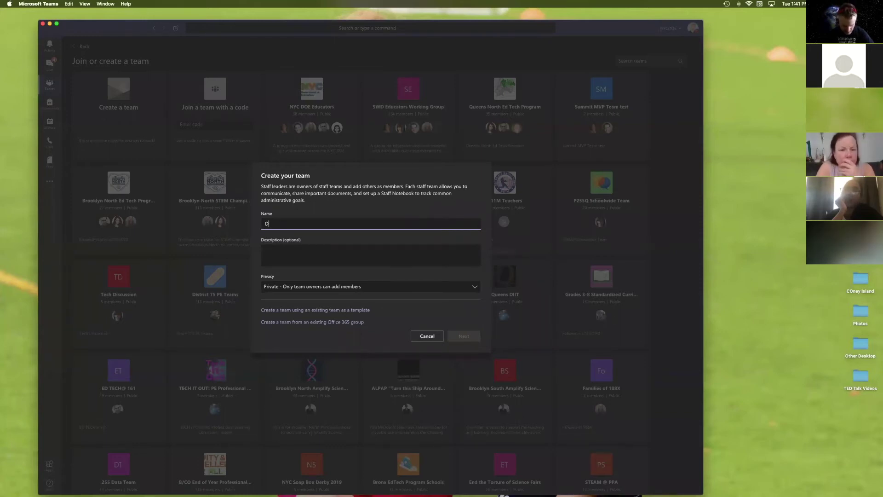
text(&S Test T)
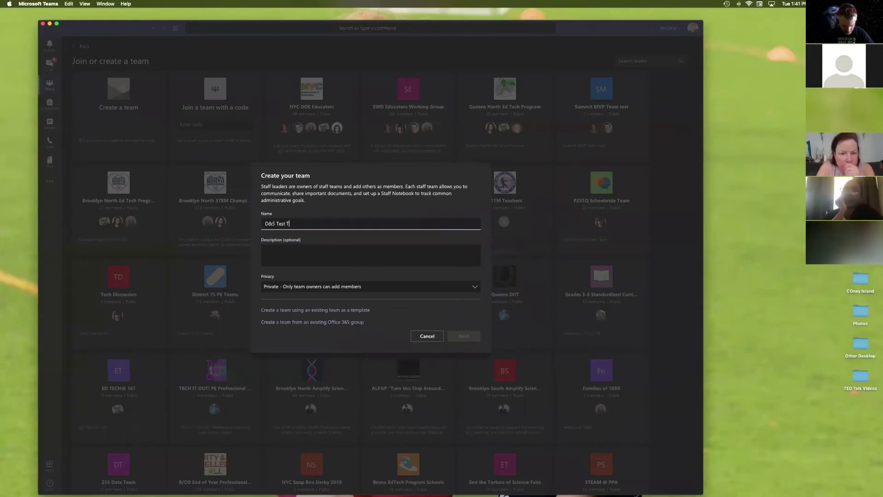
text(eam)
click(386, 255)
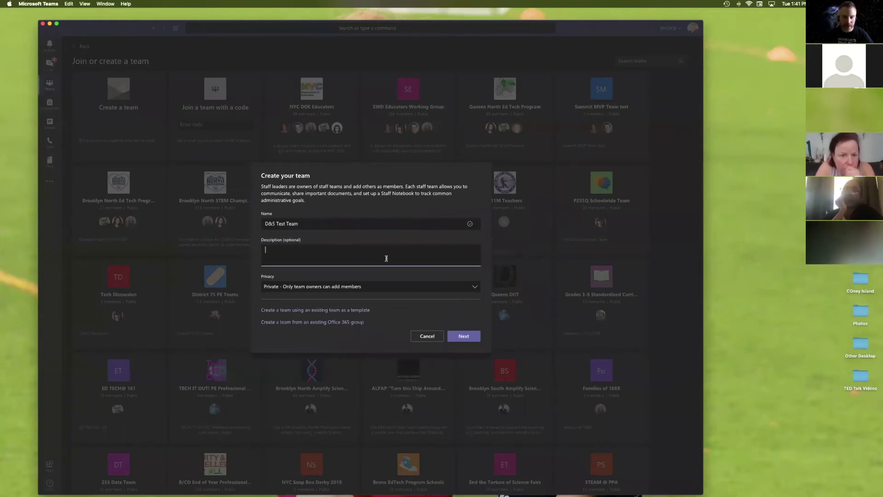
click(394, 285)
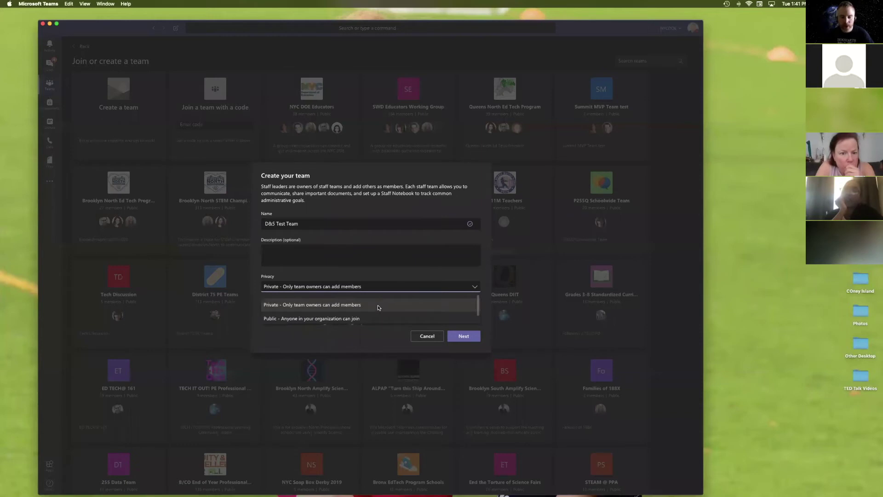
click(365, 318)
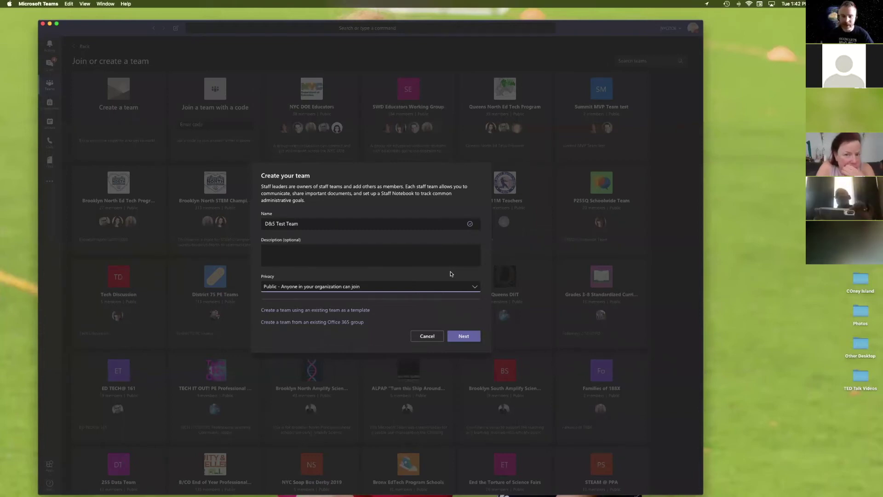
click(407, 288)
click(379, 305)
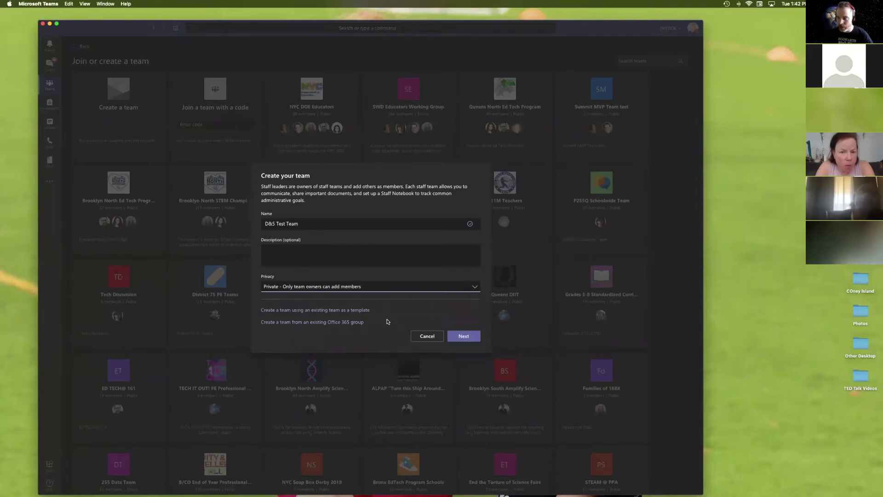
click(464, 337)
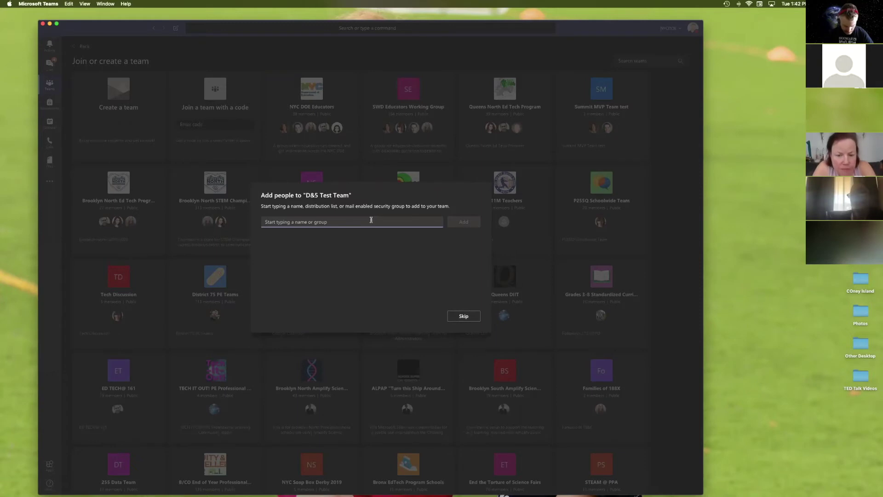
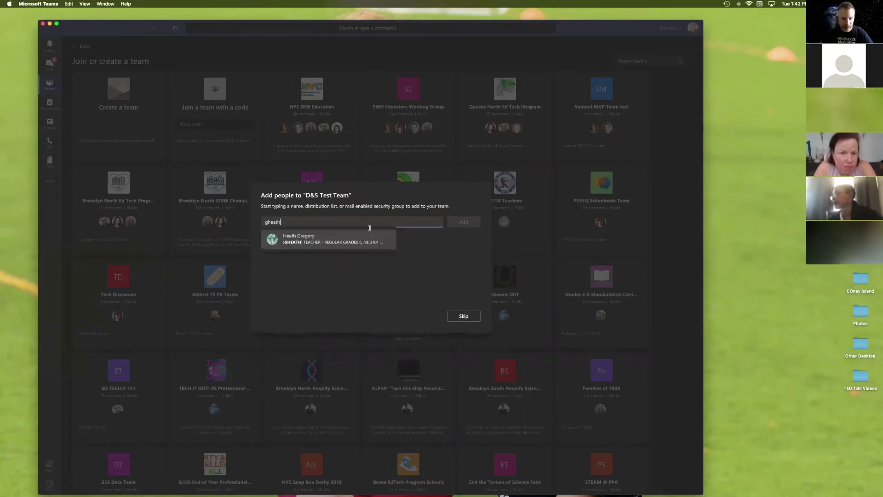
Step: Search for two colleagues by name and add both to D&S Test Team
click(360, 239)
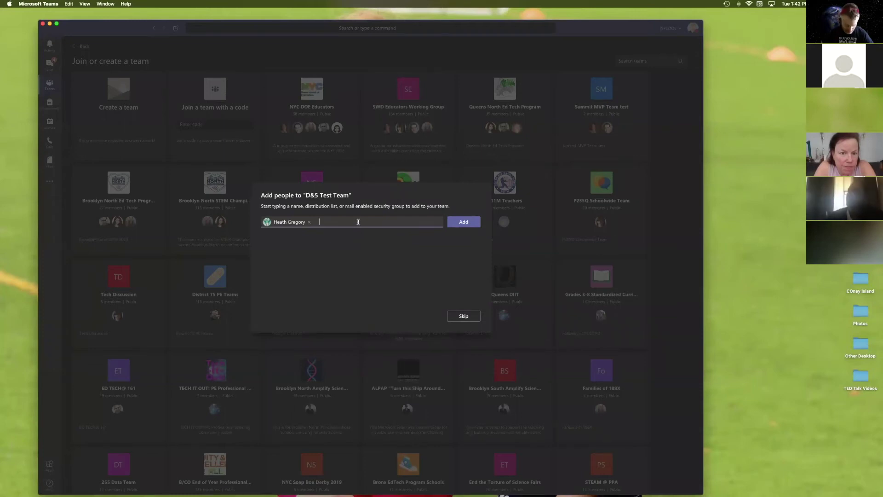
text(sarai)
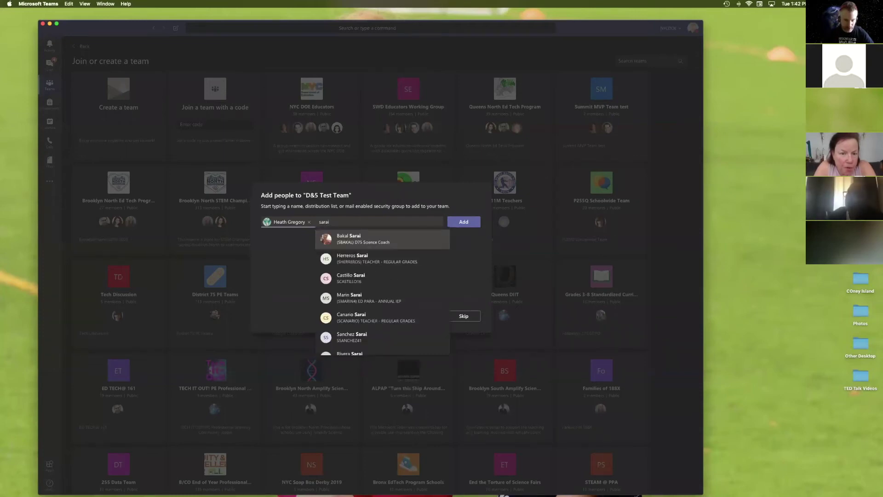
click(373, 240)
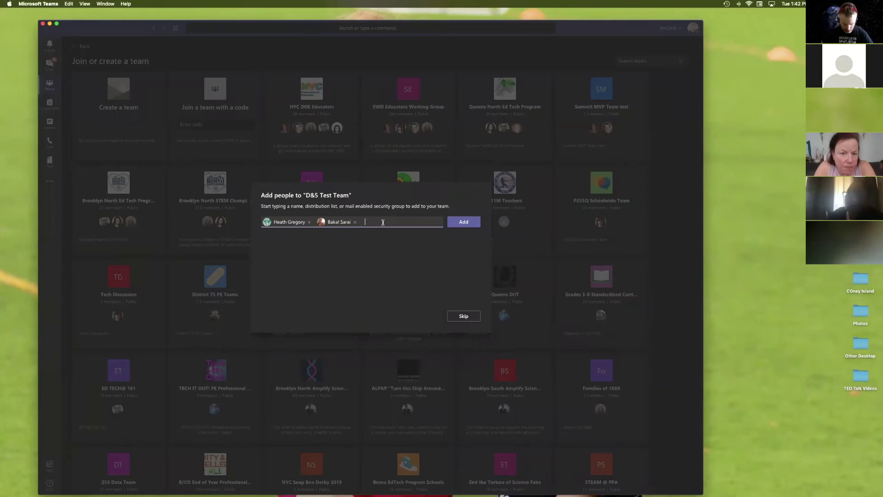
text(distri)
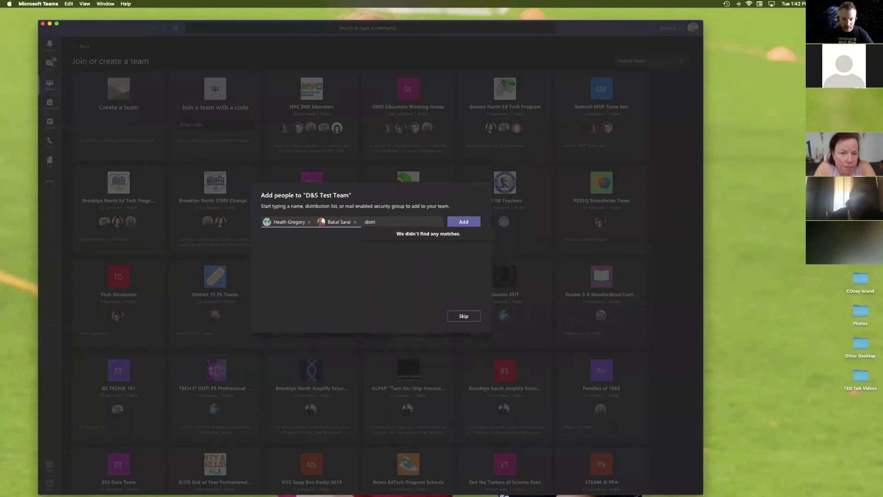
key(BackSpace)
key(BackSpace)
key(BackSpace)
key(BackSpace)
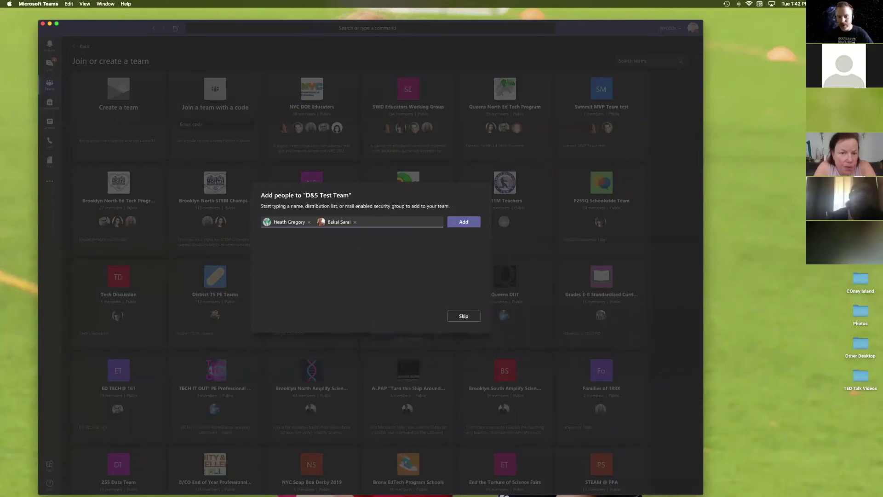
click(465, 222)
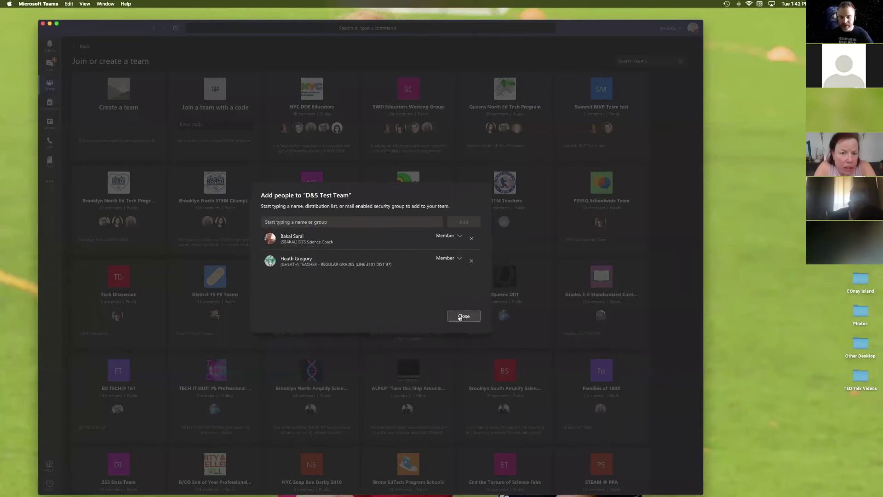
Step: Make the first new member a team Owner and close the Add people dialog
click(459, 236)
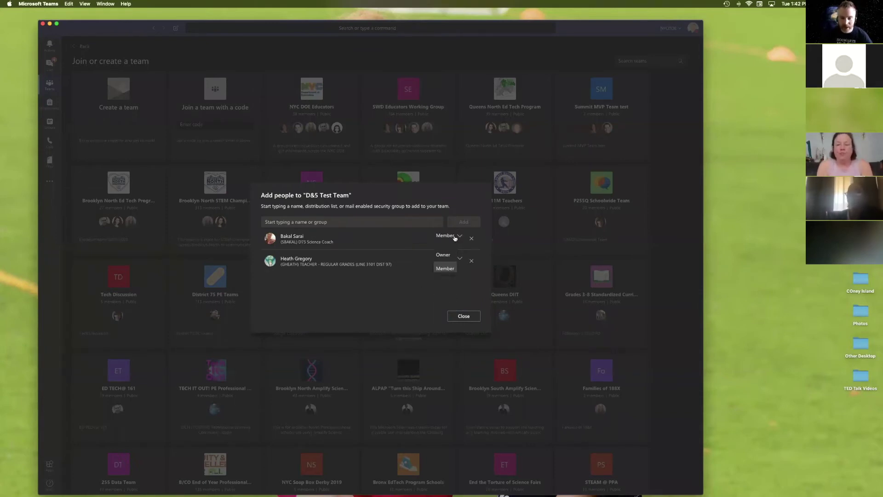
click(443, 254)
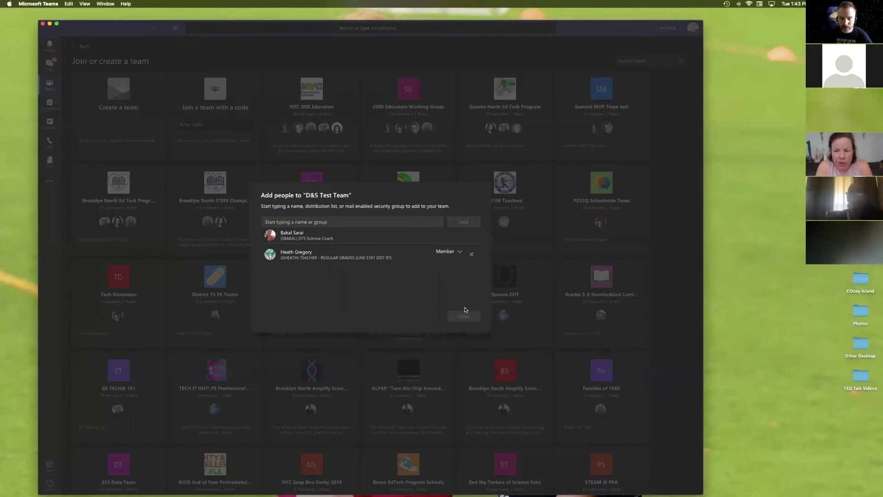
click(462, 318)
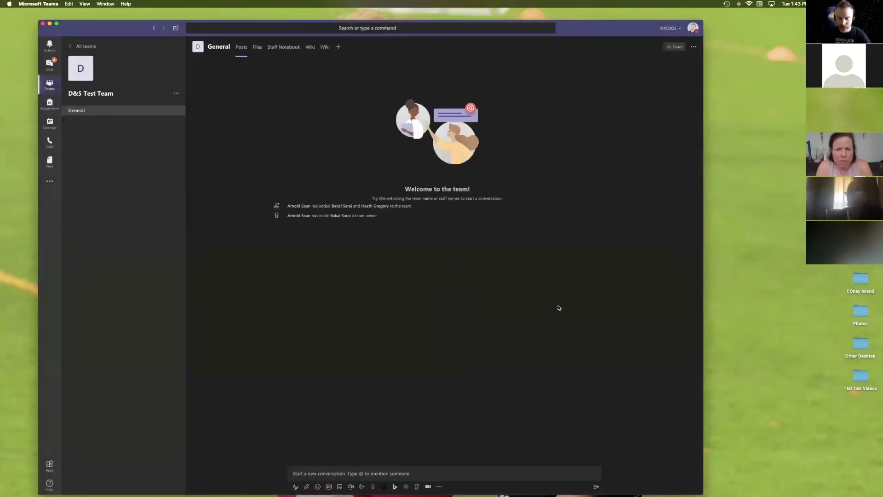
Step: Resize the Teams window shorter and slightly wider, then move it a little right
drag(699, 492, 719, 441)
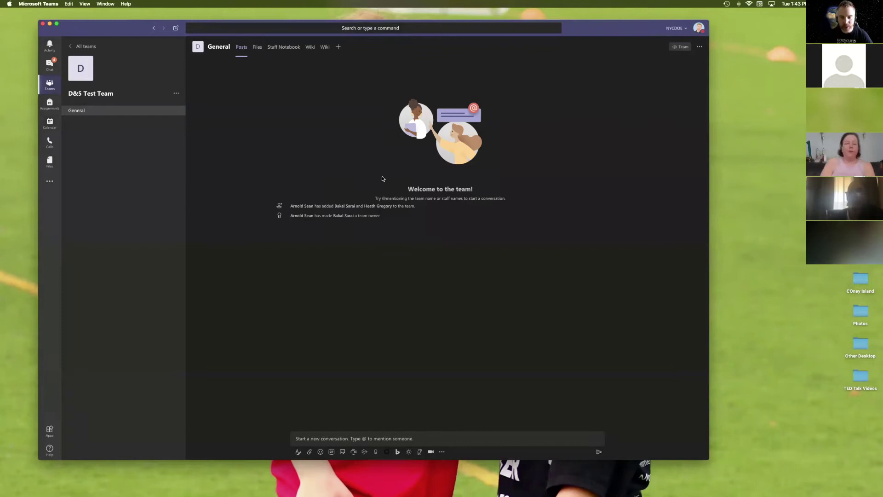
drag(604, 26, 639, 31)
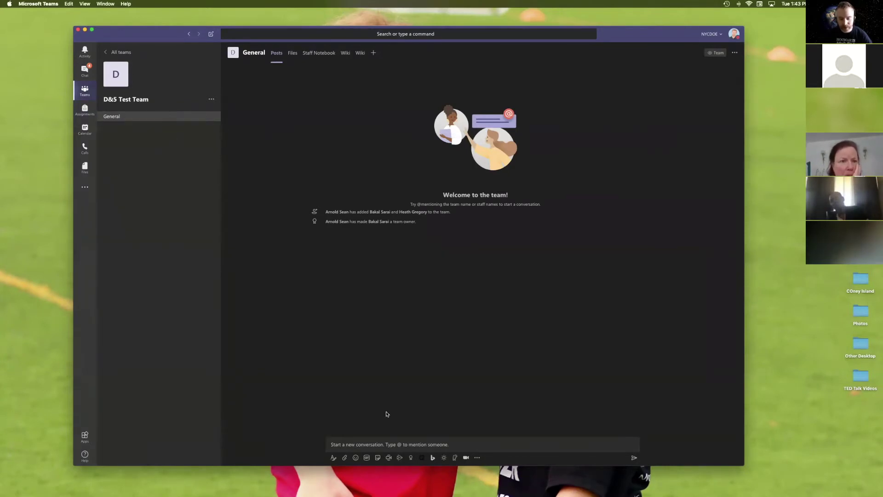
Step: Post 'Hello' and 'What's up' as two separate messages in the General channel
click(384, 443)
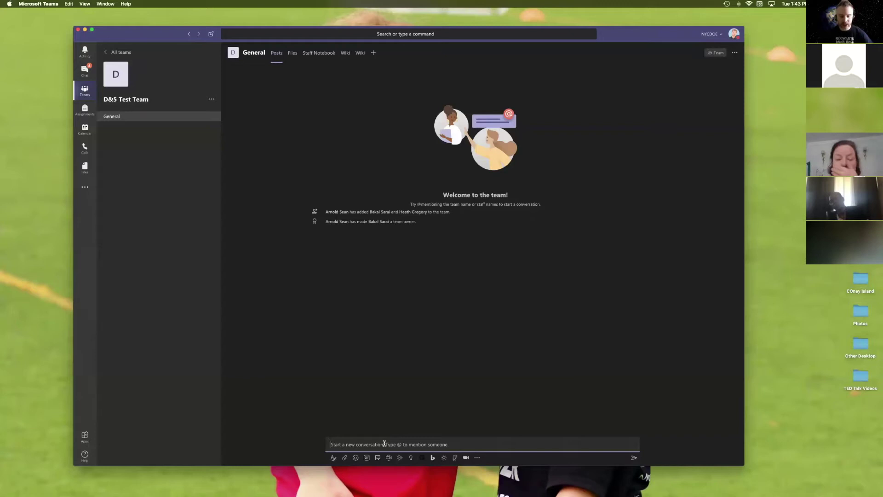
text(Hello)
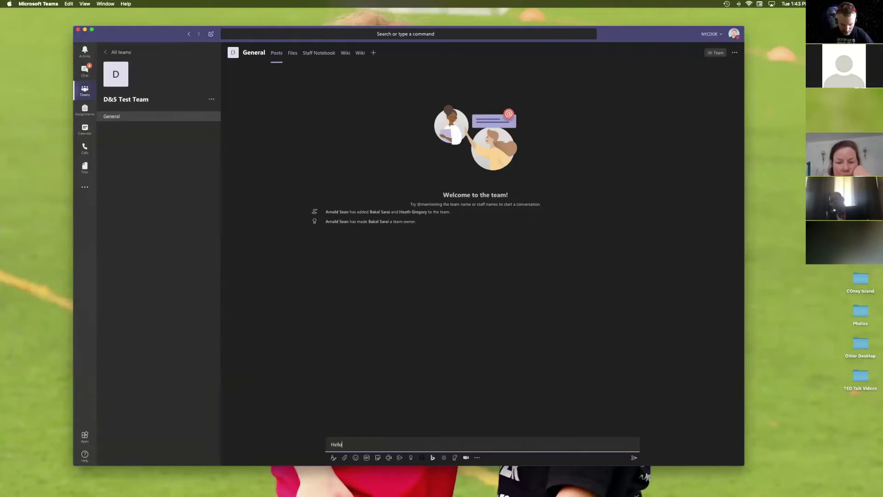
key(Return)
text(Wh)
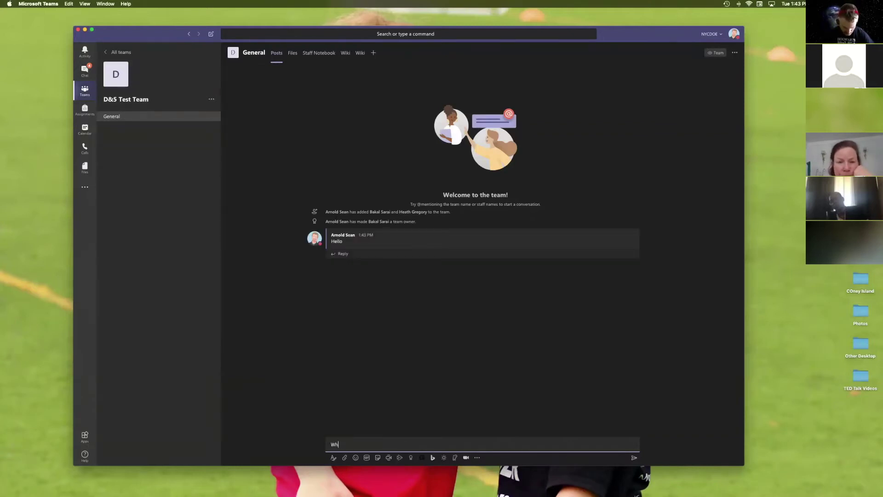
text(at's up)
key(Return)
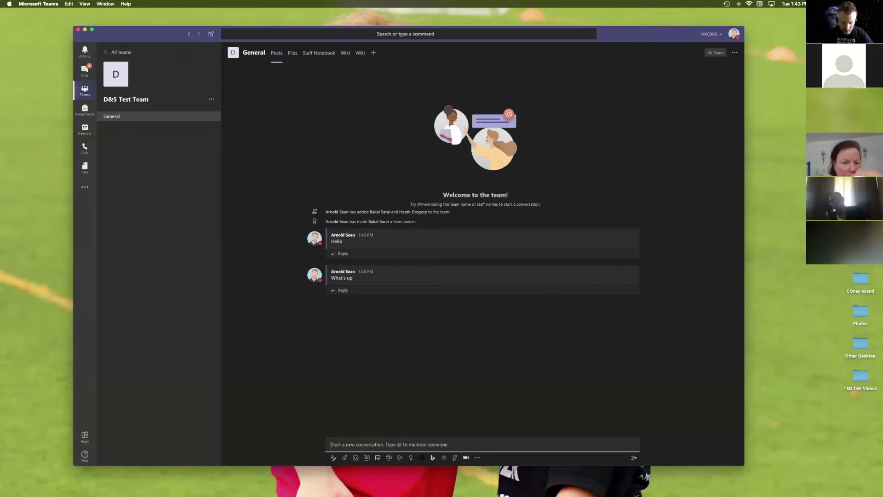
Step: Post a rainbow toilet-paper GIF to the channel
click(367, 458)
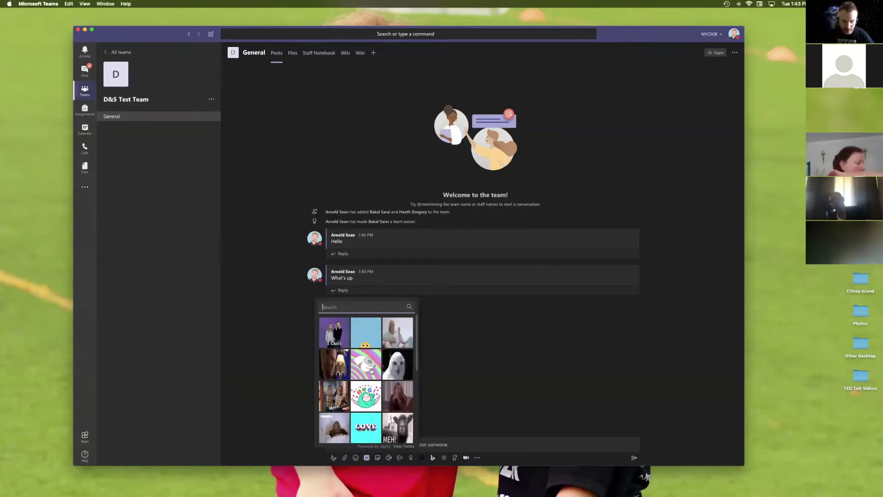
click(366, 364)
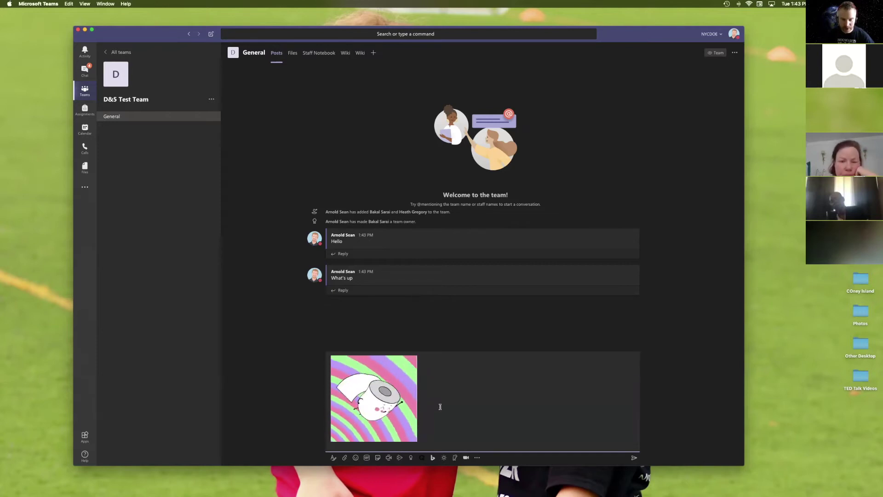
key(Return)
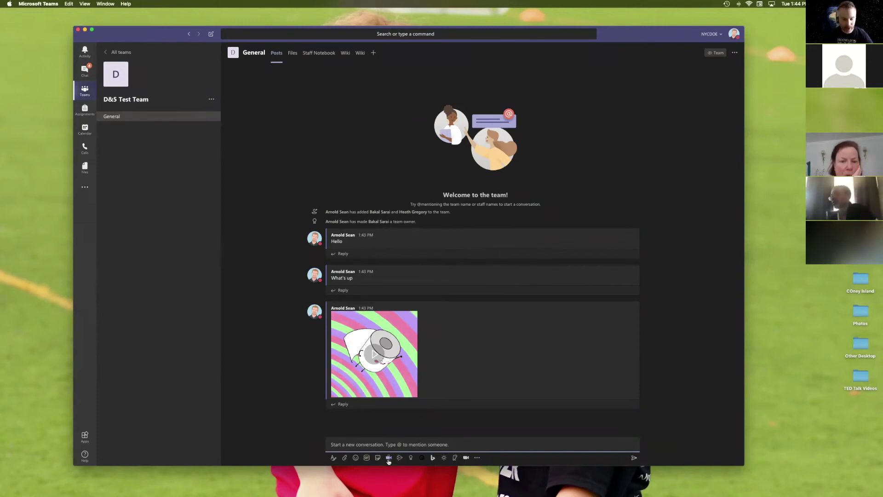
Step: Start a channel meeting with subject 'Test meeting' and switch it to a scheduled meeting
click(389, 458)
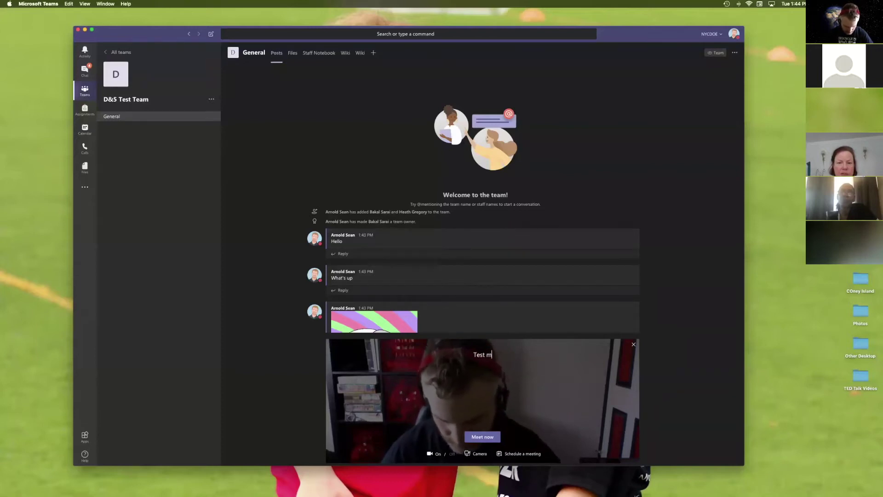
text(eeting)
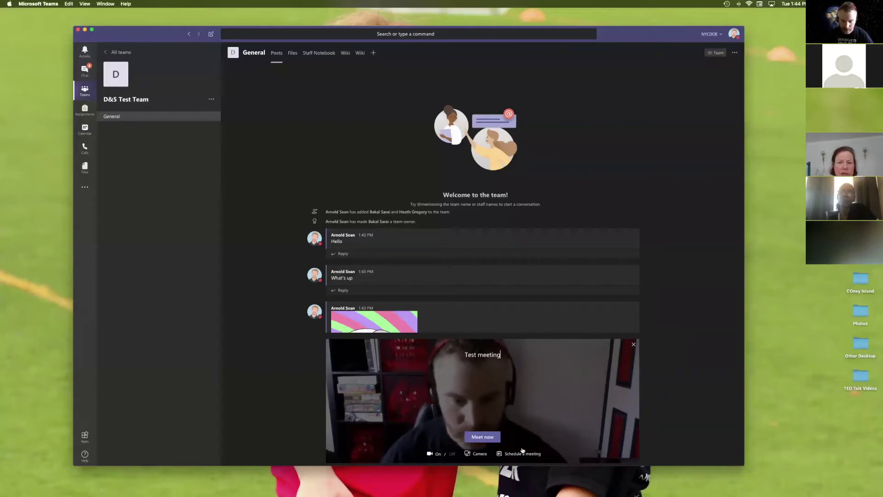
click(522, 453)
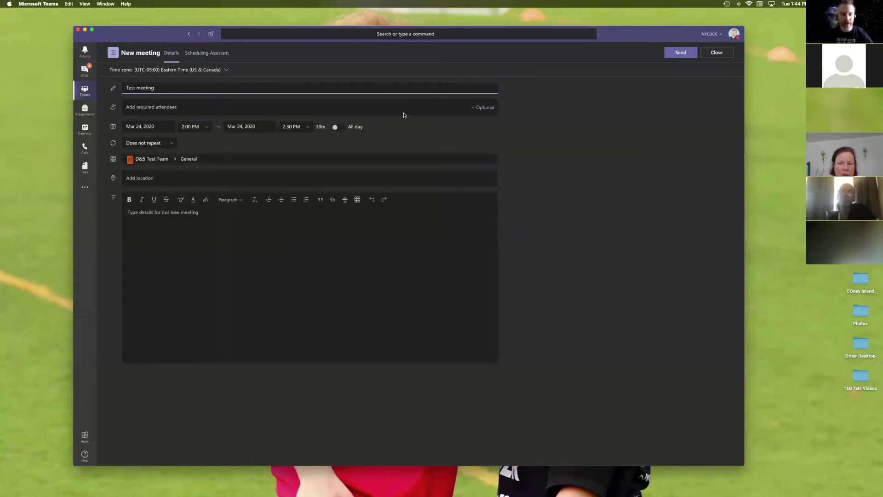
Step: Invite a colleague as a required attendee of Test meeting
drag(613, 34, 626, 39)
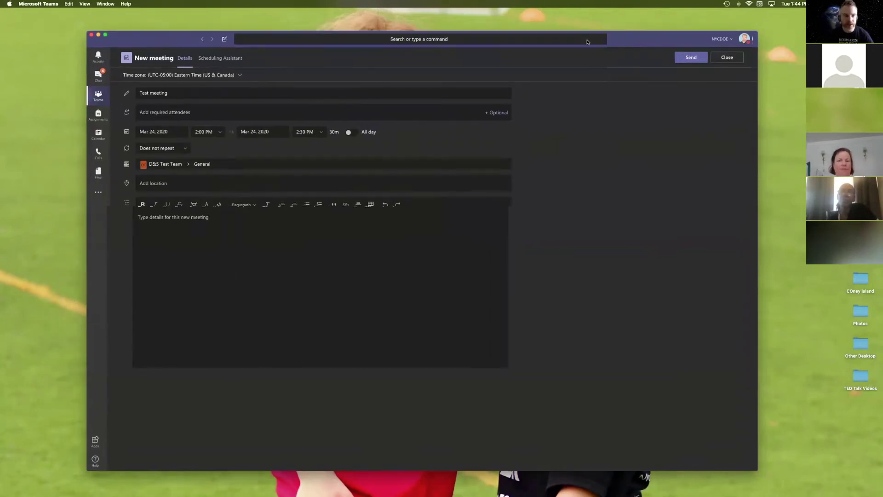
click(195, 115)
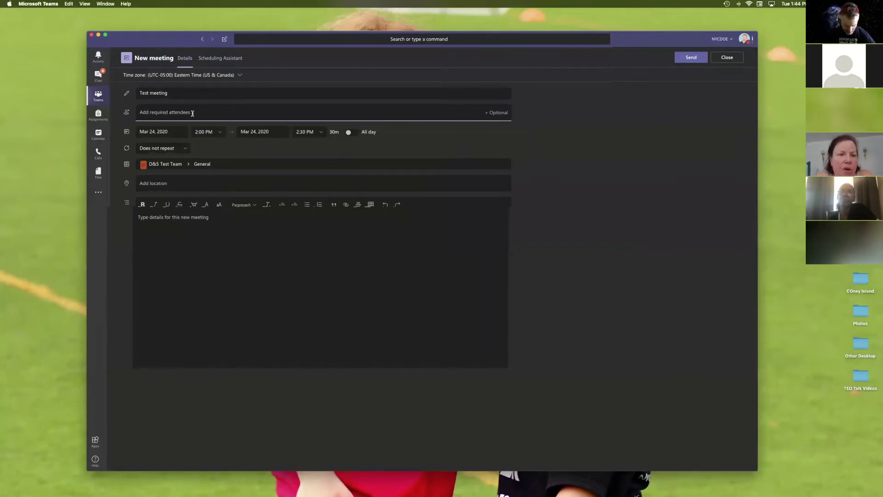
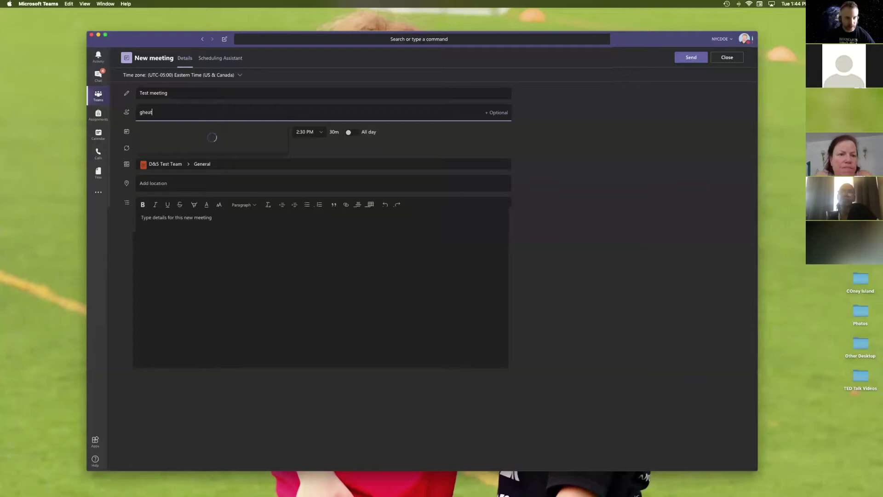
click(190, 128)
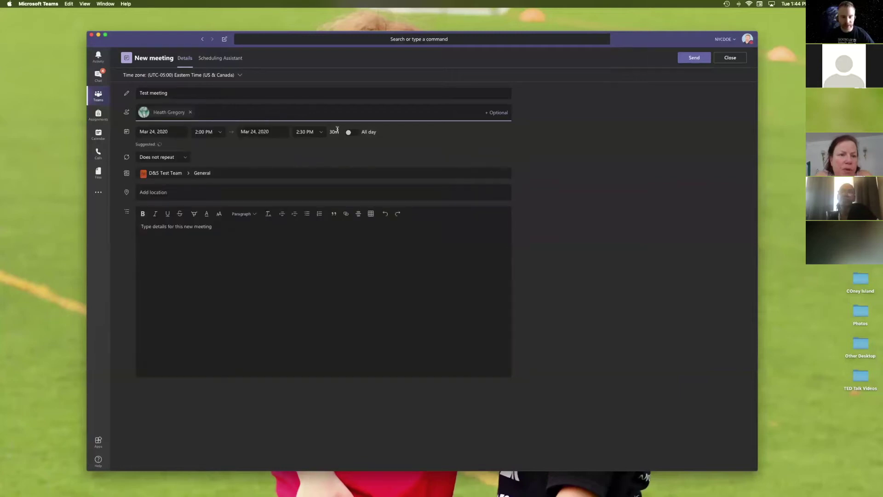
Step: Move the meeting to Mar 25, 2:30 PM and send the invitation
click(171, 132)
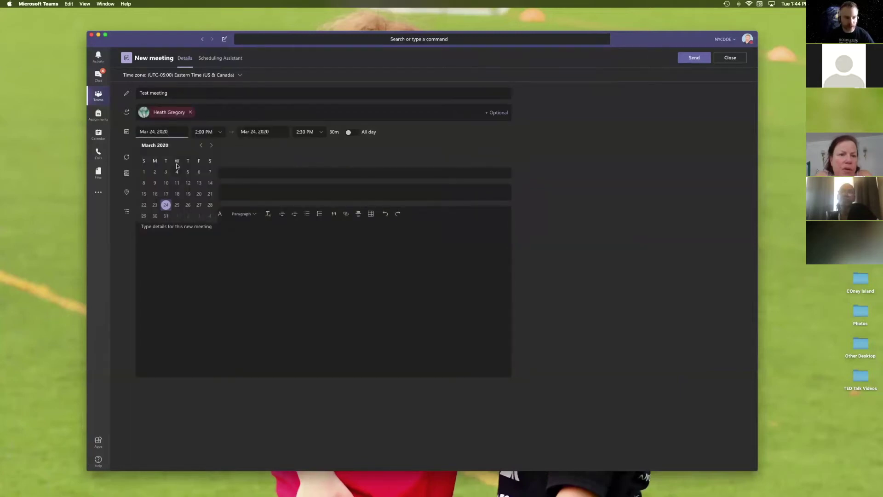
click(177, 206)
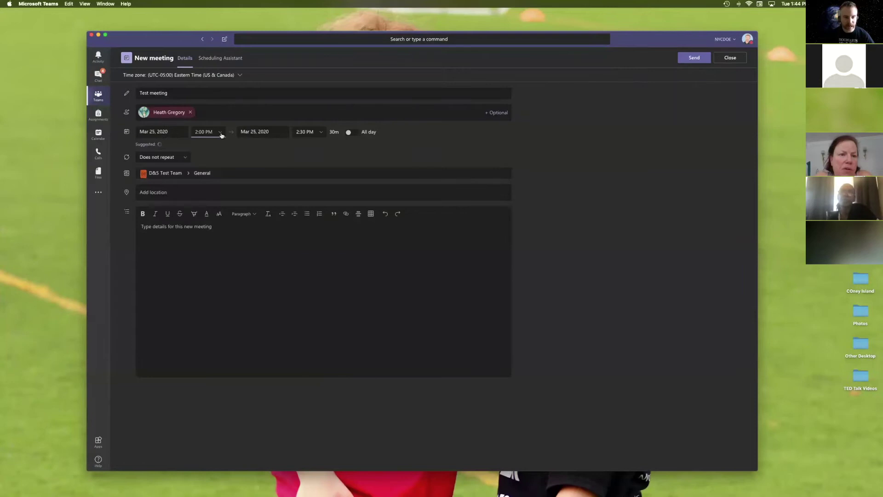
click(221, 133)
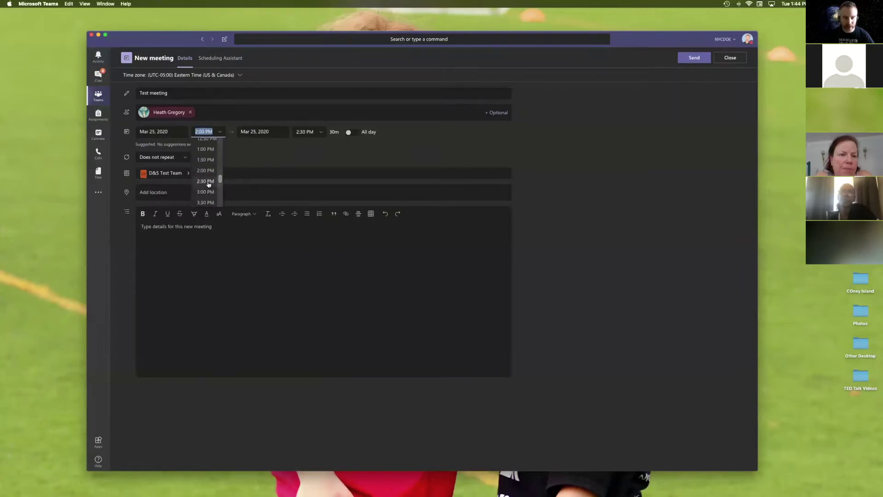
click(205, 181)
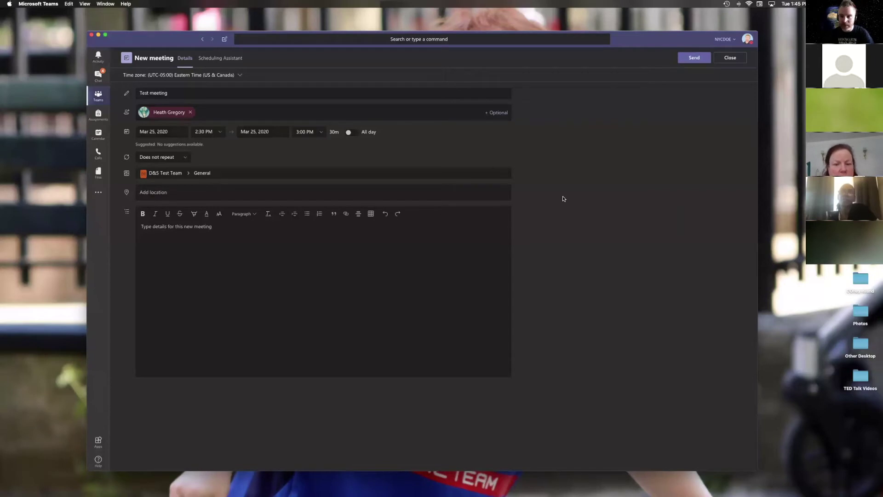
click(695, 58)
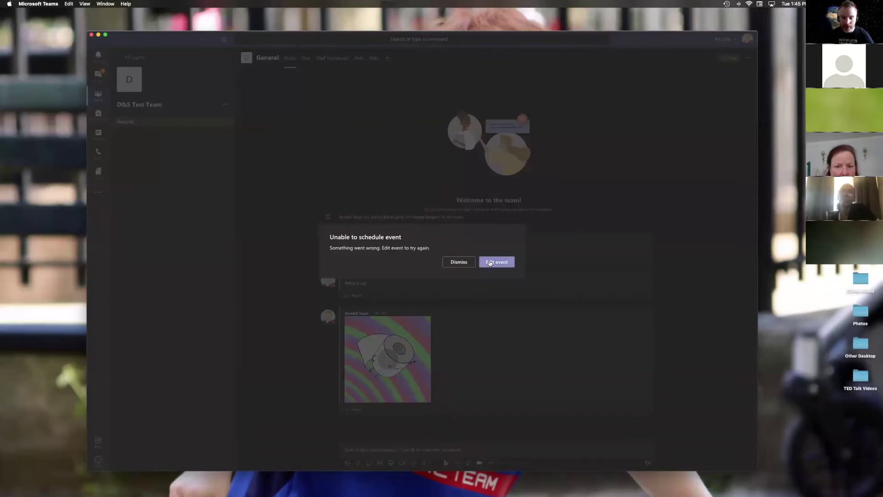
Step: Reopen the failed Test meeting for editing and type 'Hello' in its details
click(492, 262)
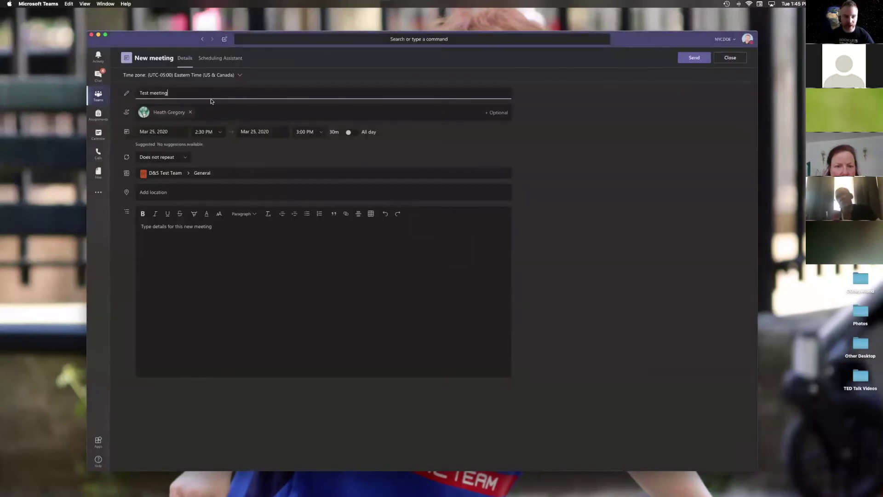
click(210, 244)
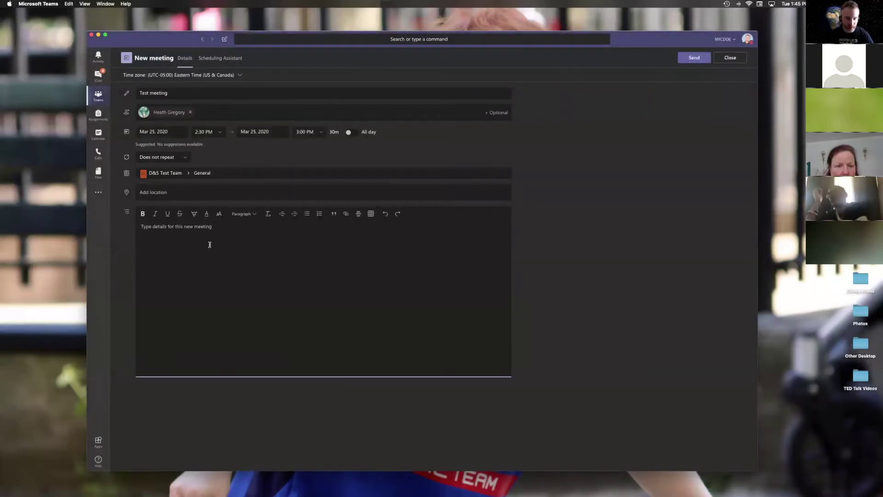
text(Hello)
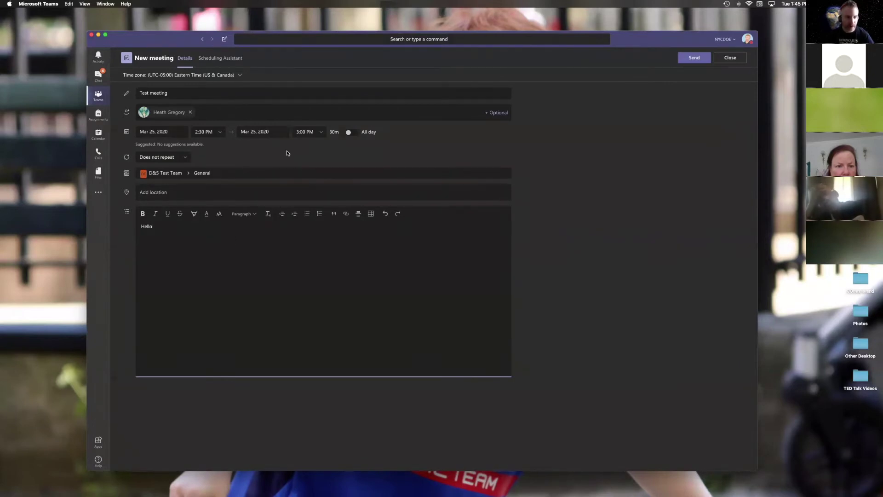
Step: Resend, dismiss the scheduling error, and start scheduling a new meeting titled 'Test'
click(695, 57)
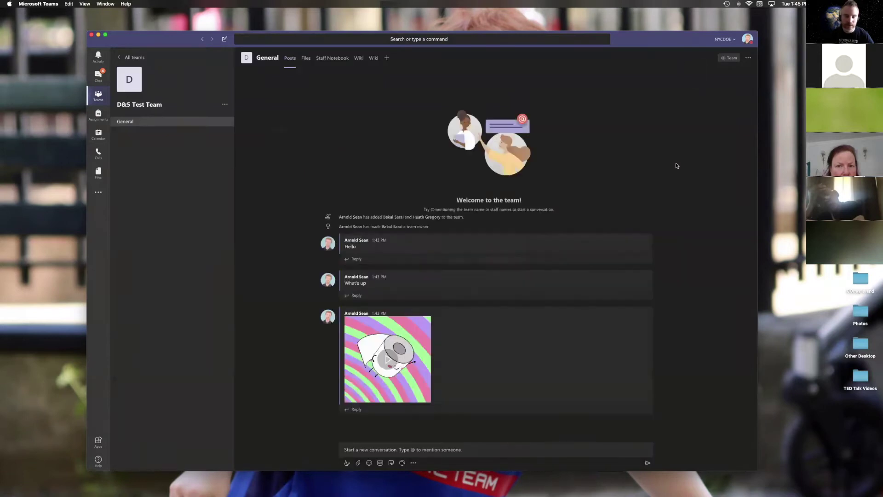
click(460, 261)
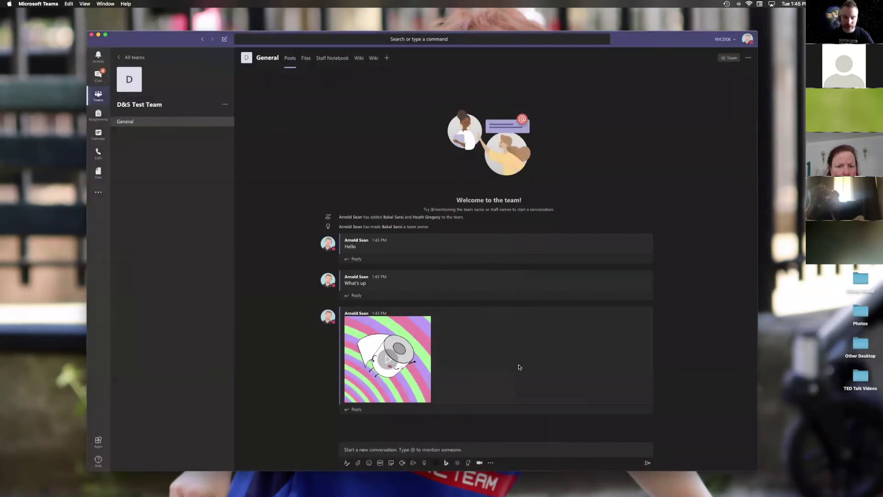
click(399, 463)
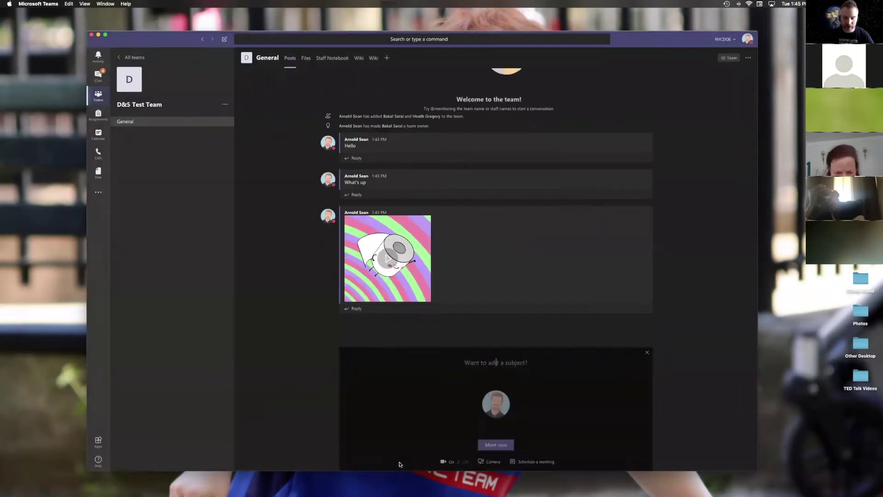
text(Test)
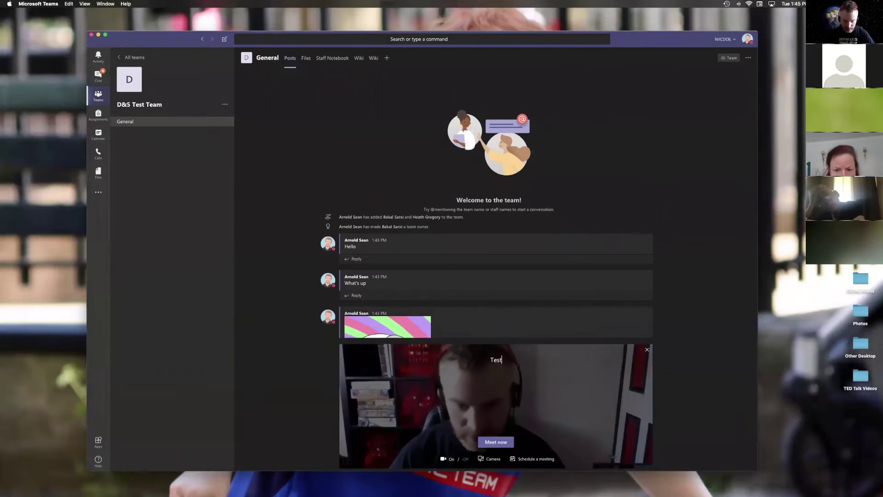
click(526, 459)
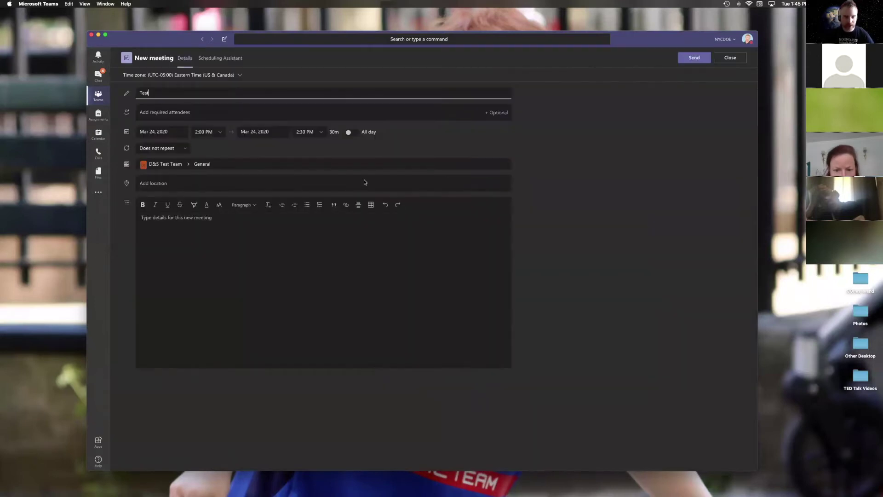
Step: Add two colleagues as optional attendees of the Test meeting
click(225, 111)
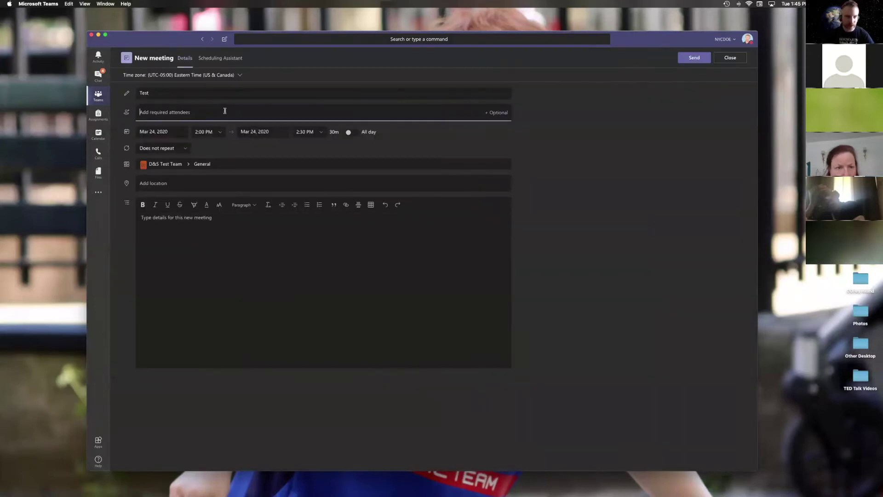
click(506, 115)
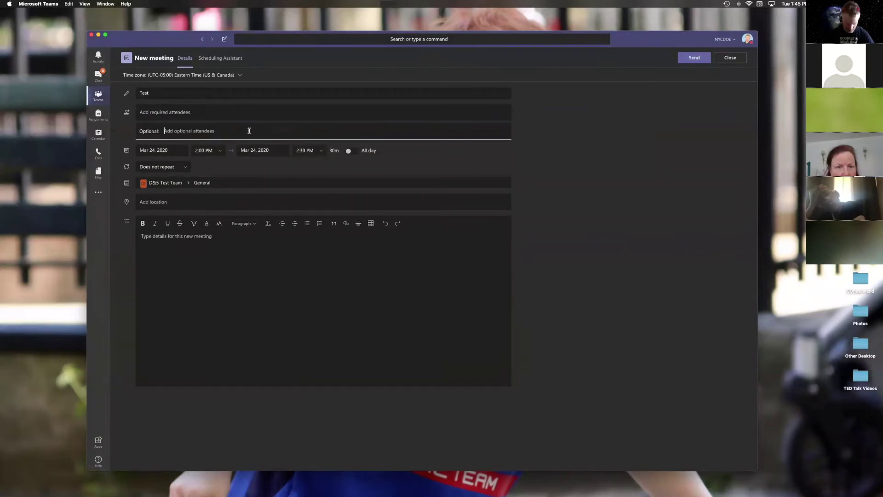
text(greg)
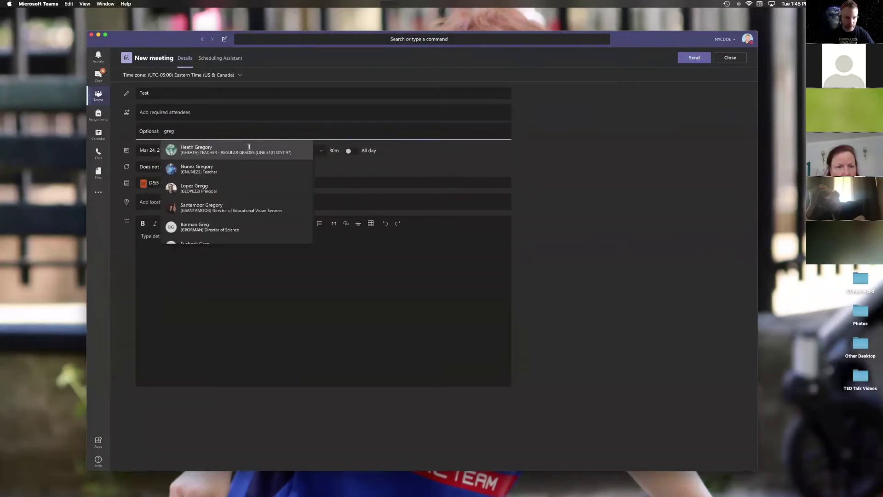
click(249, 146)
text(sarai)
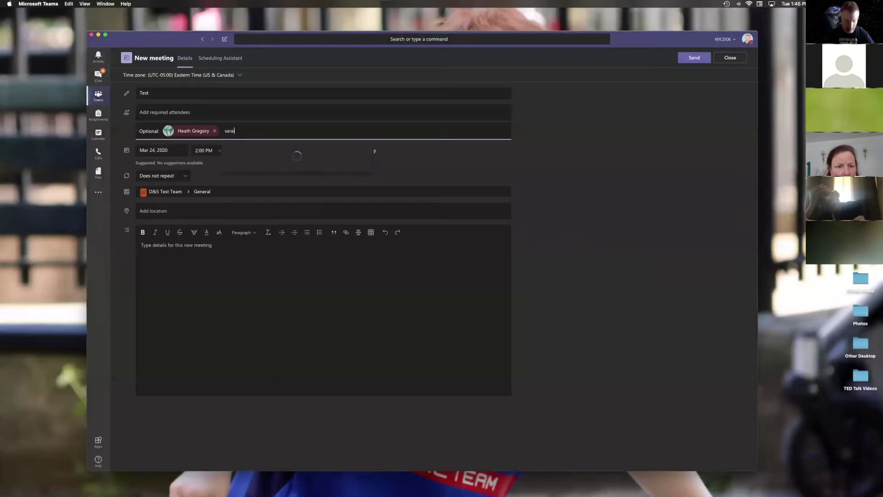
click(261, 148)
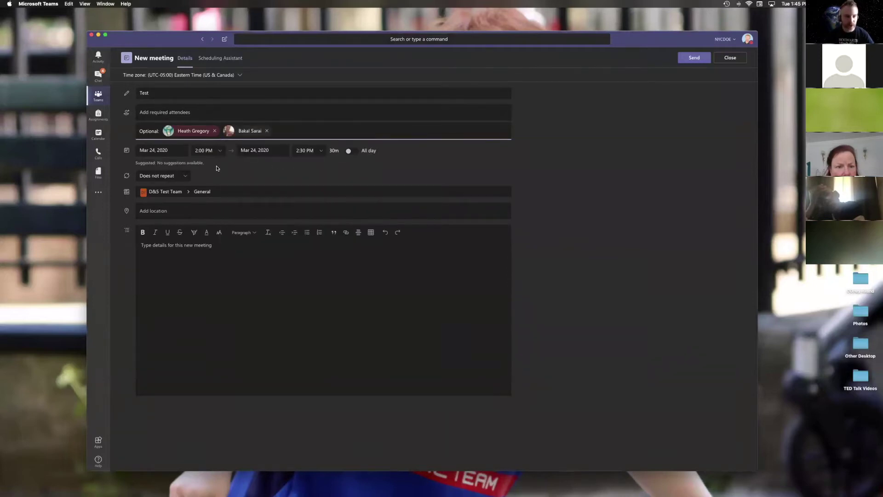
Step: Make the Test meeting repeat every day until Apr 8, 2020, and send it
click(188, 177)
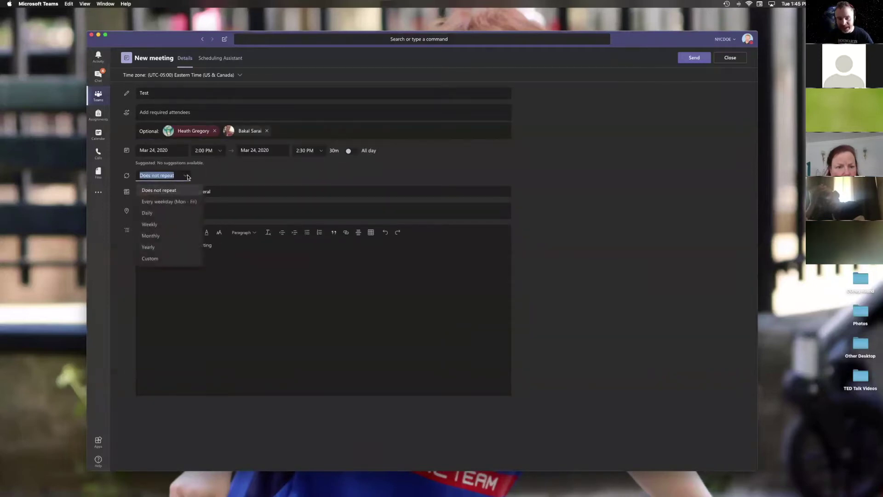
click(151, 259)
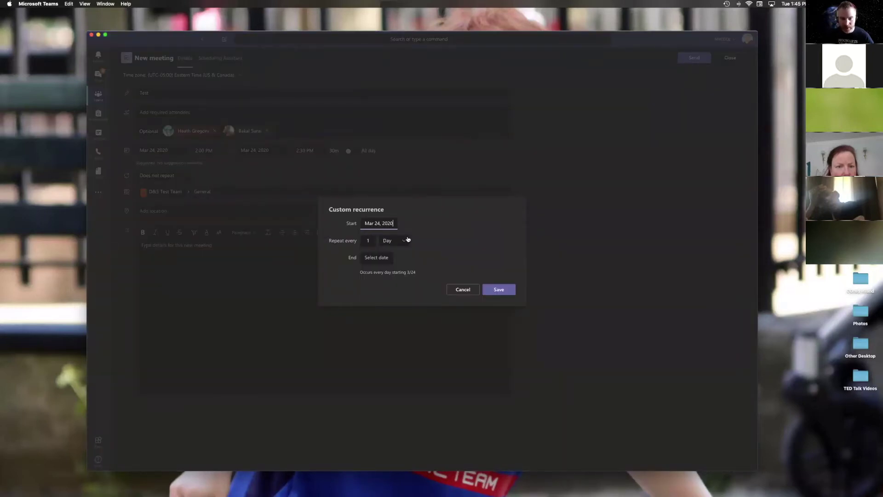
click(403, 240)
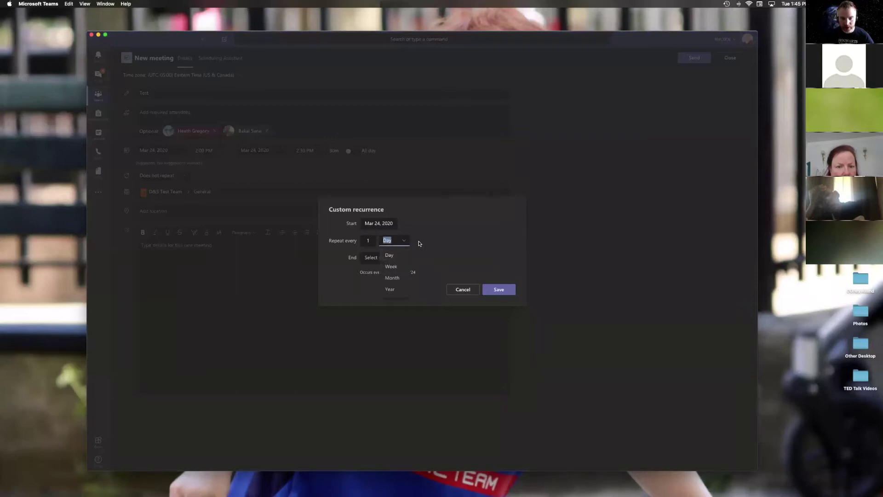
click(387, 254)
click(381, 257)
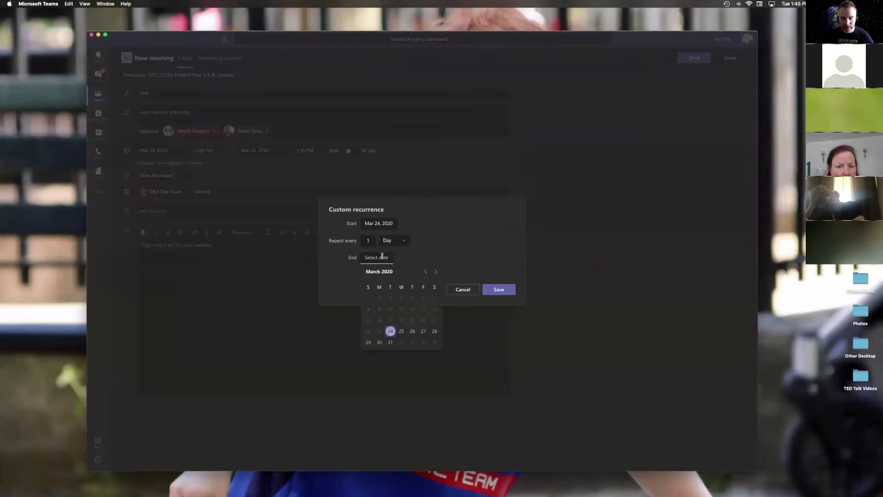
click(435, 272)
click(401, 310)
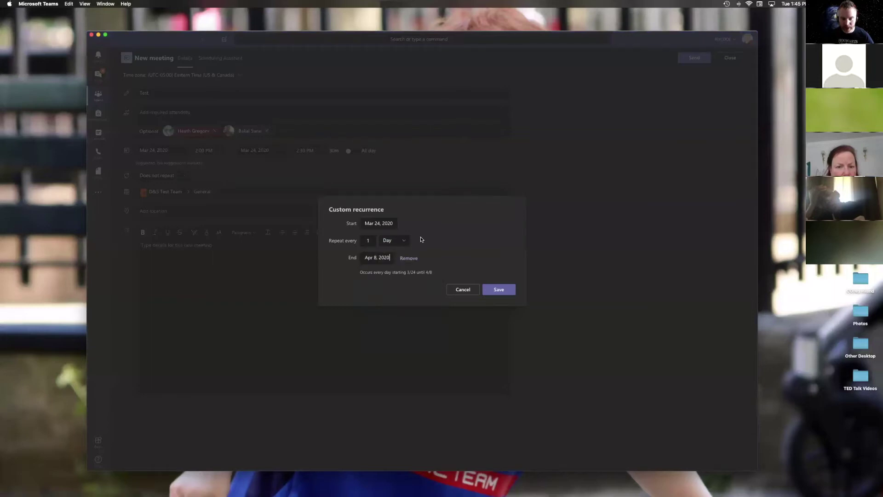
click(499, 288)
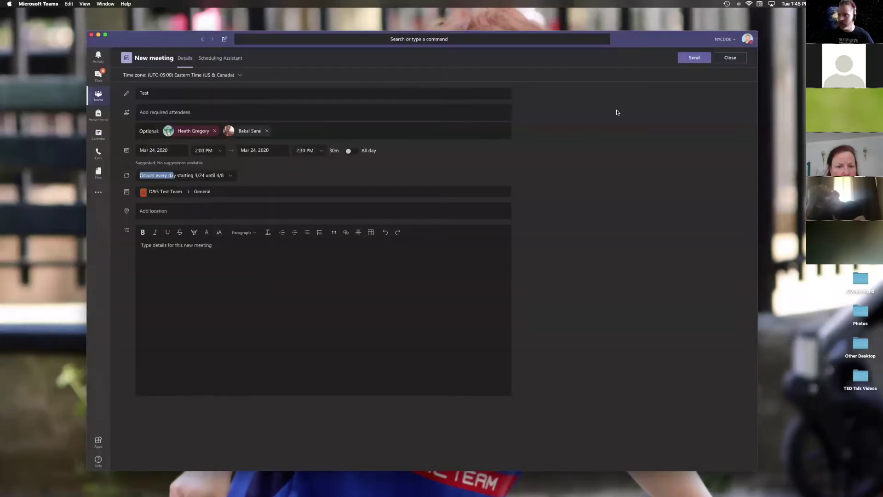
click(187, 112)
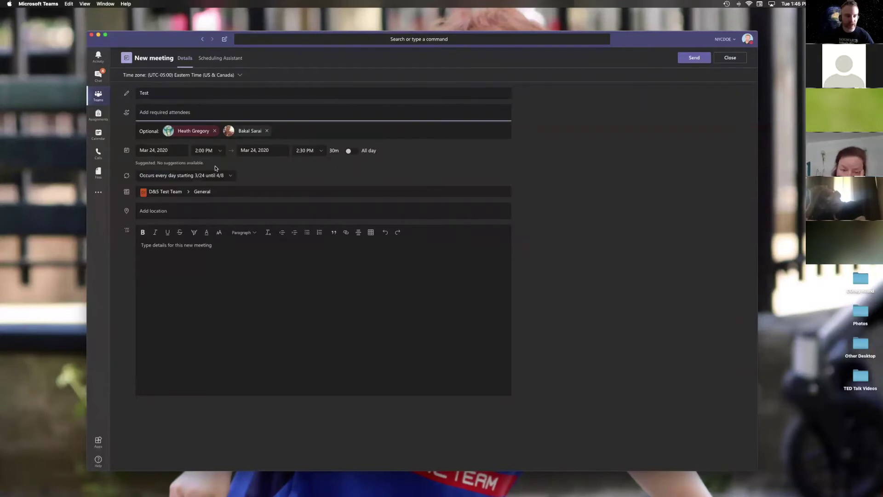
click(696, 60)
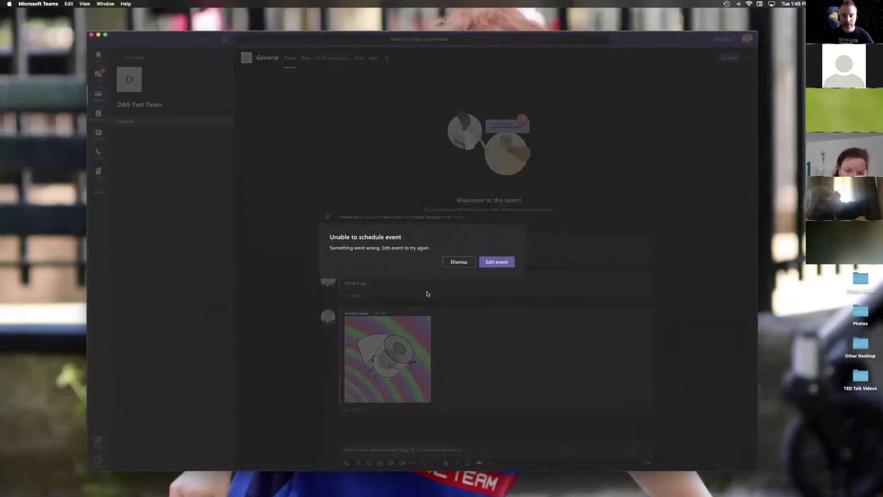
Step: Dismiss the scheduling error and open the D75 Digital Classroom team's General channel
click(458, 262)
click(103, 75)
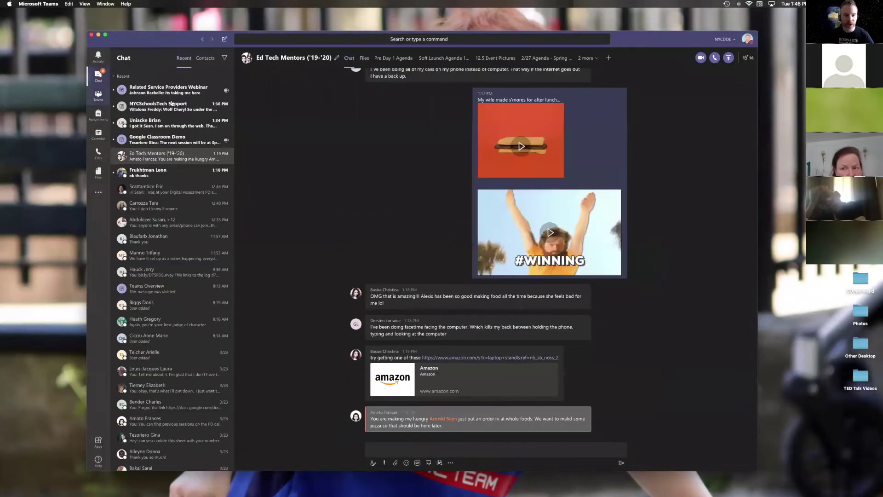
click(97, 99)
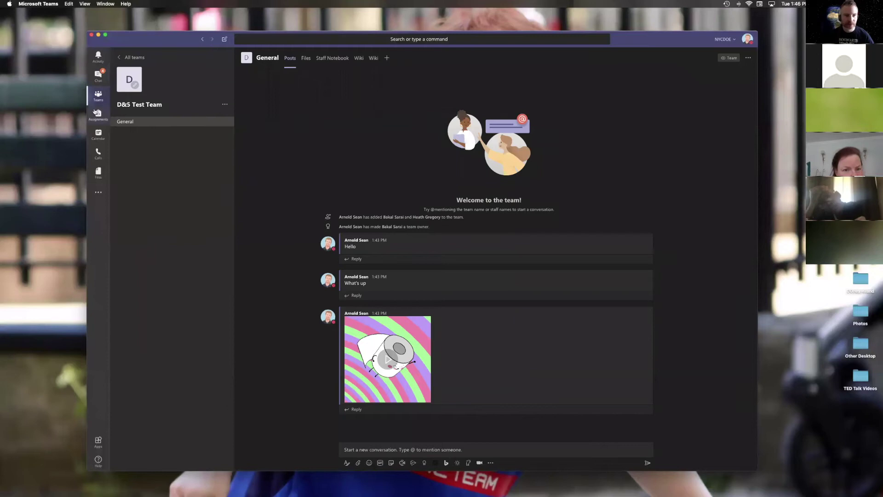
click(172, 58)
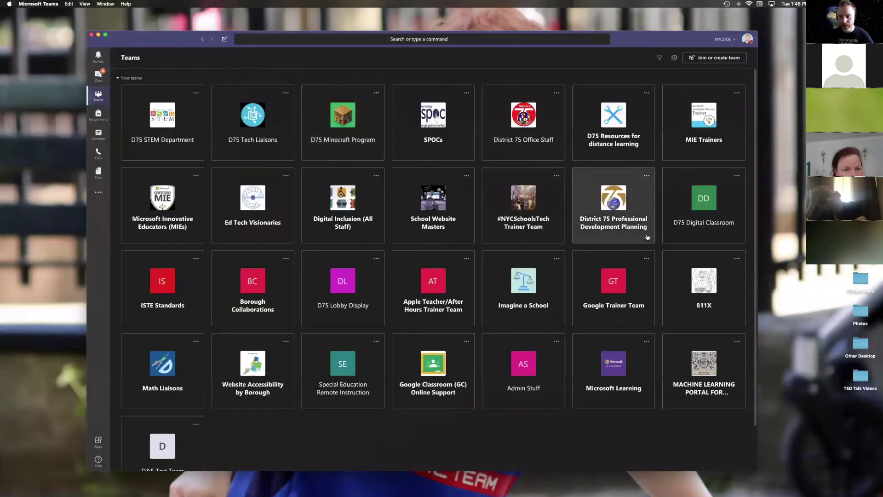
click(689, 224)
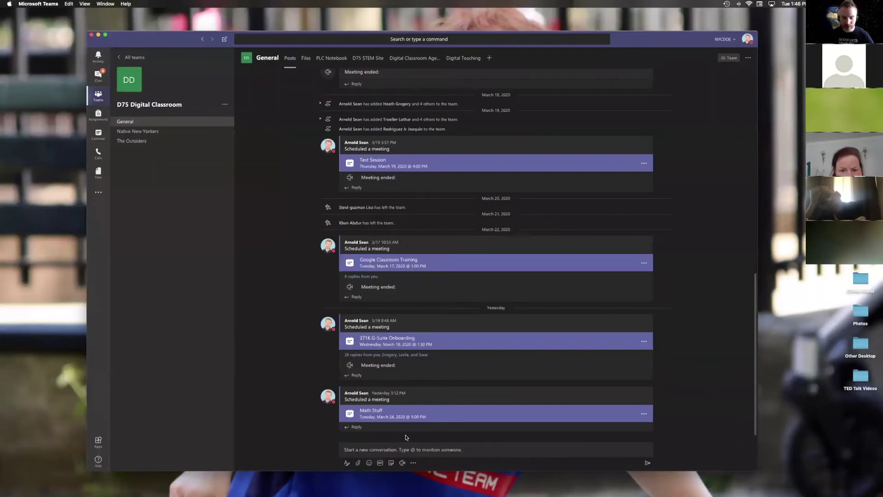
Step: Schedule a meeting titled 'Test' with the suggested colleague as required attendee, and send it
click(401, 463)
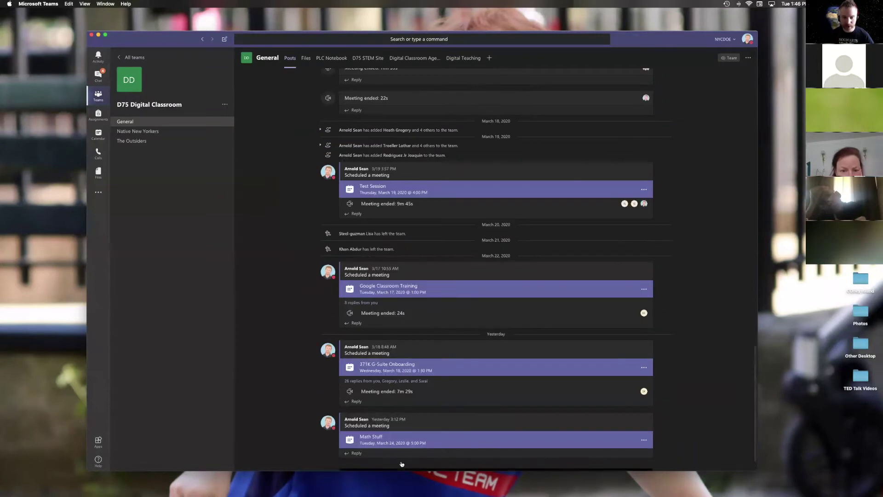
text(Test)
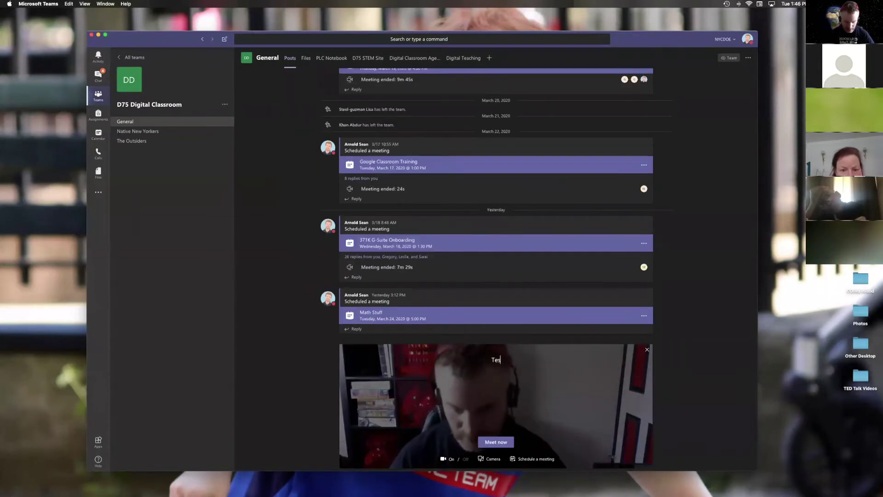
click(536, 459)
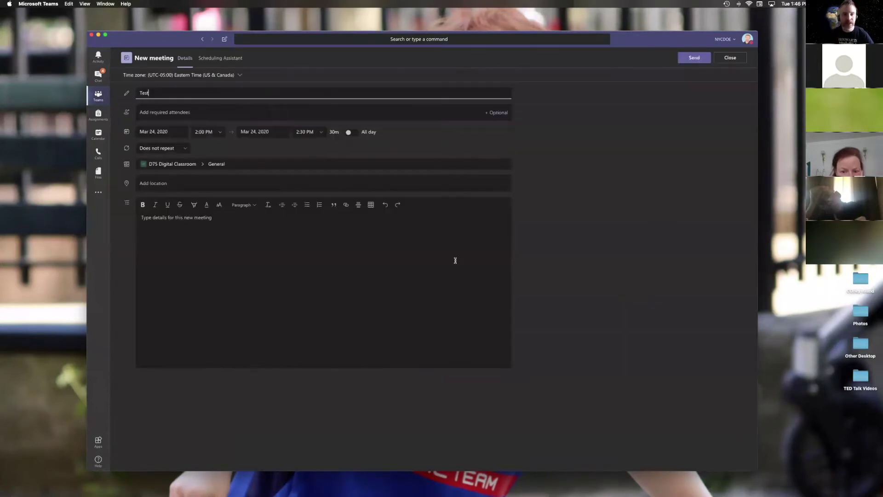
click(304, 110)
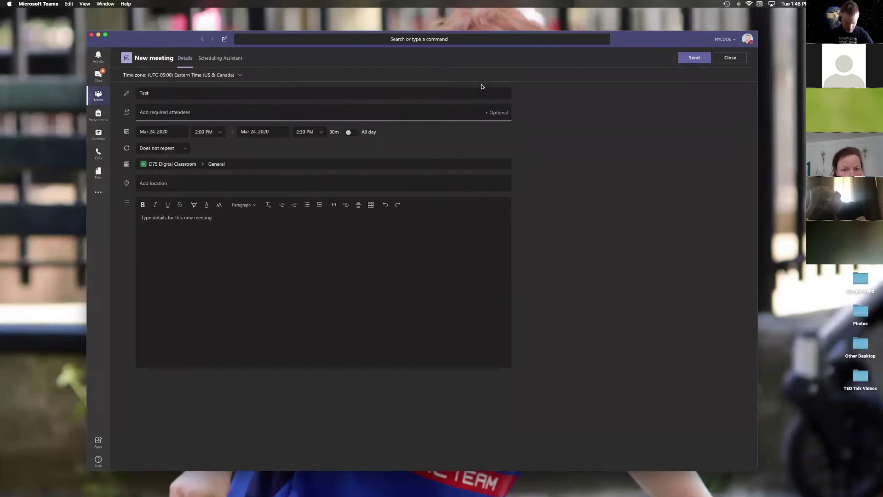
text(greg)
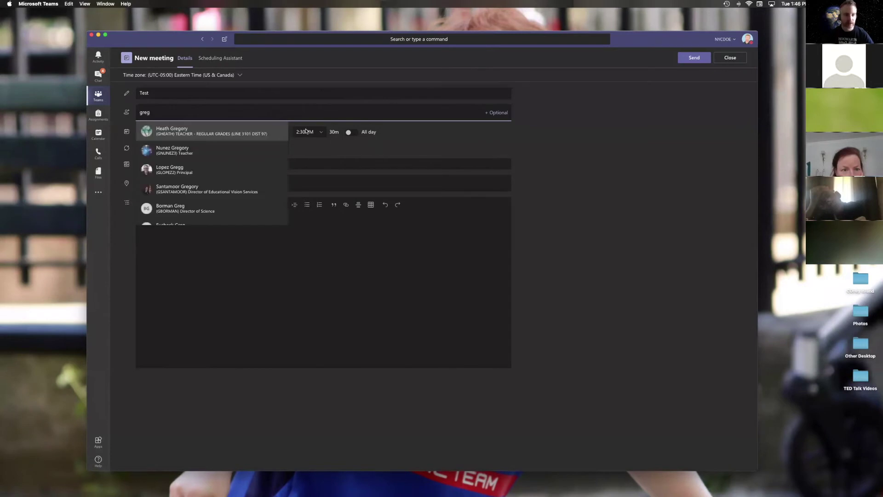
click(278, 136)
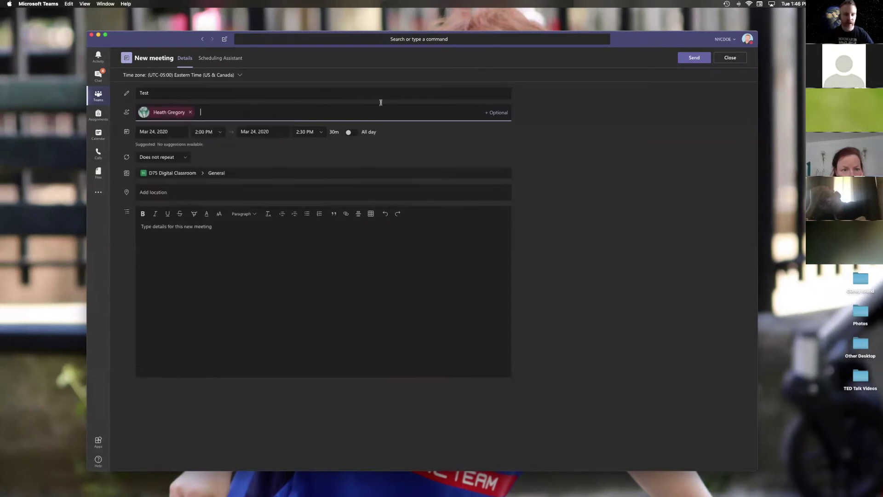
click(689, 62)
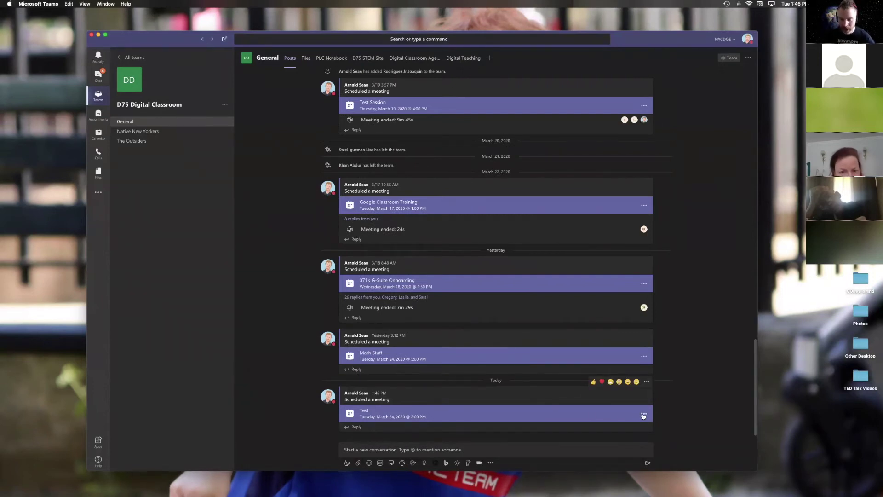
Step: Copy the Join Microsoft Teams Meeting link from the Test meeting's details, then close them
click(644, 416)
click(643, 431)
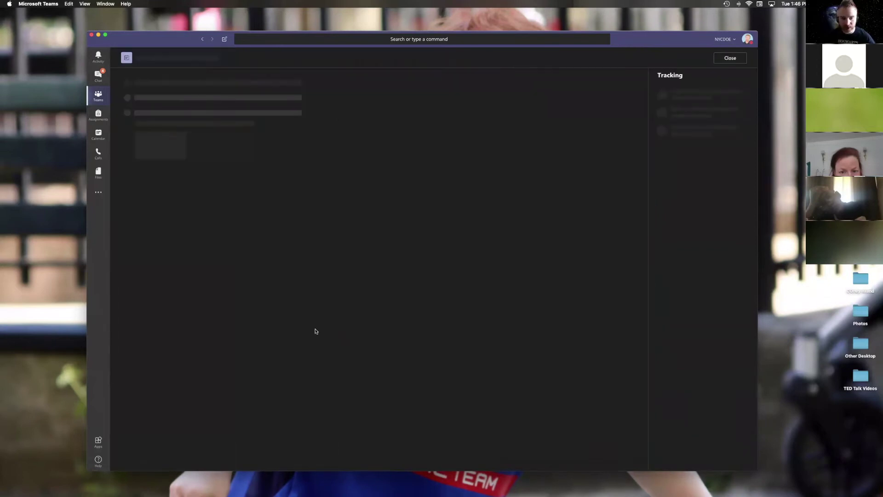
drag(296, 303, 194, 274)
click(202, 284)
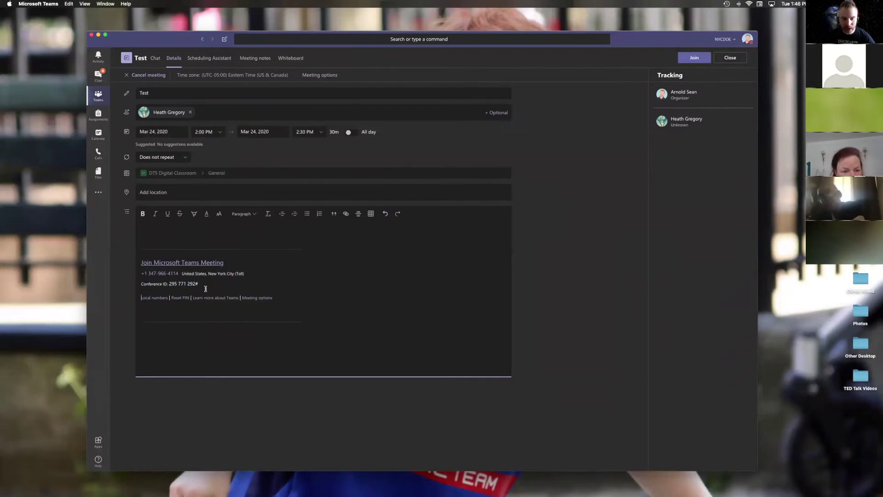
triple_click(189, 281)
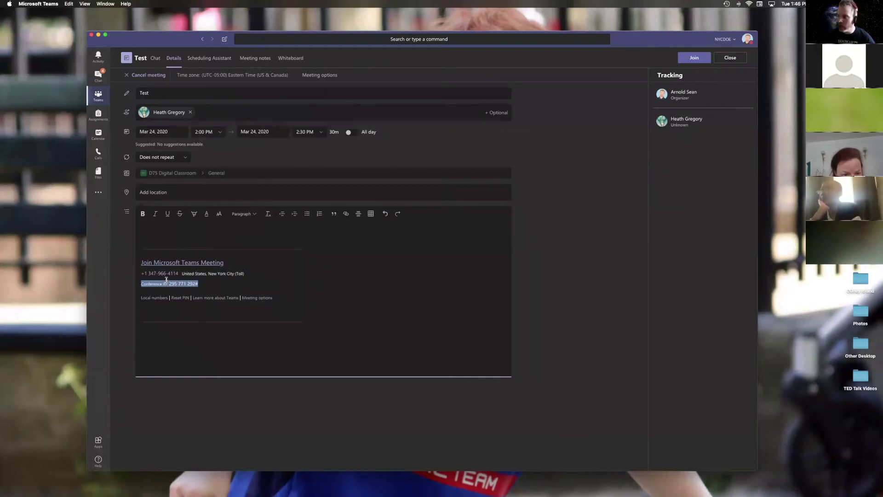
right_click(209, 266)
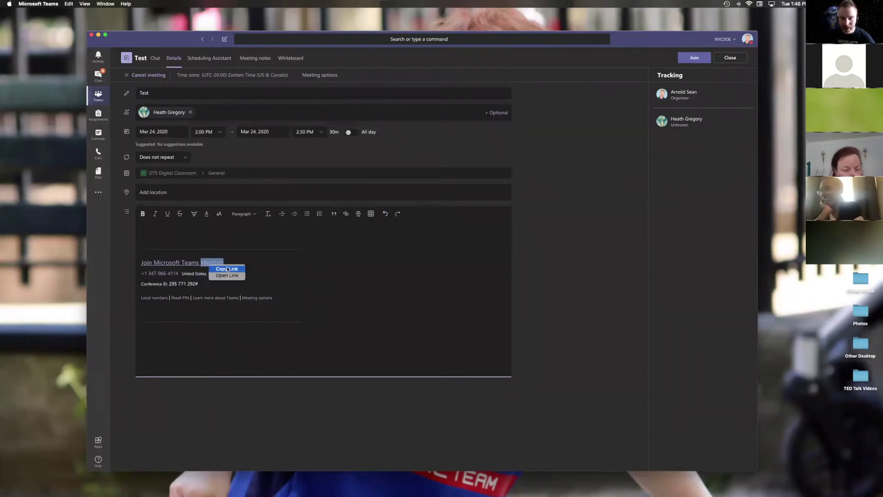
click(227, 269)
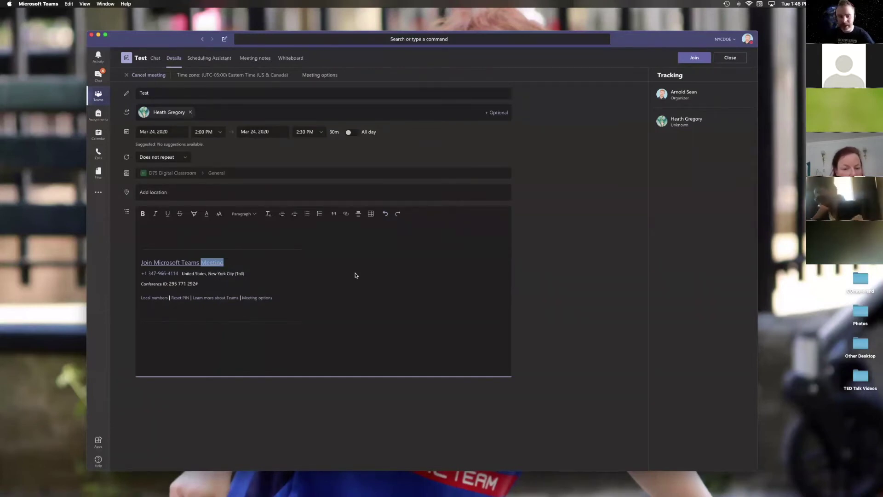
click(250, 270)
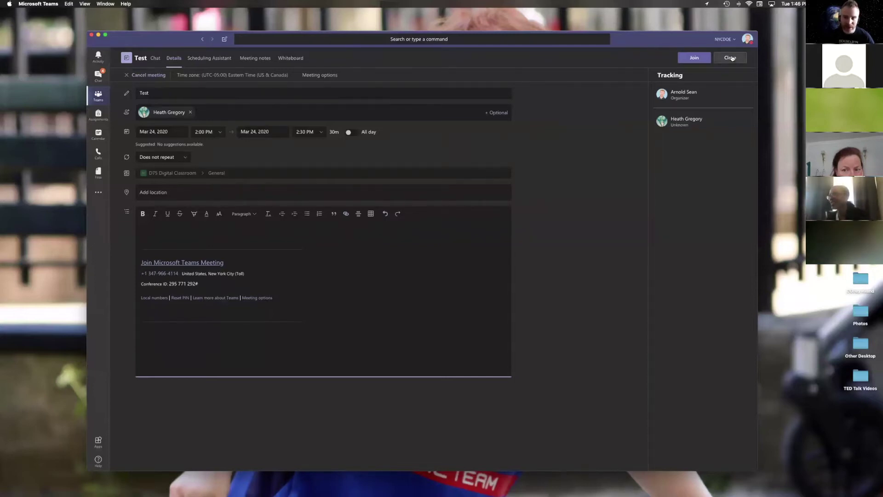
click(730, 57)
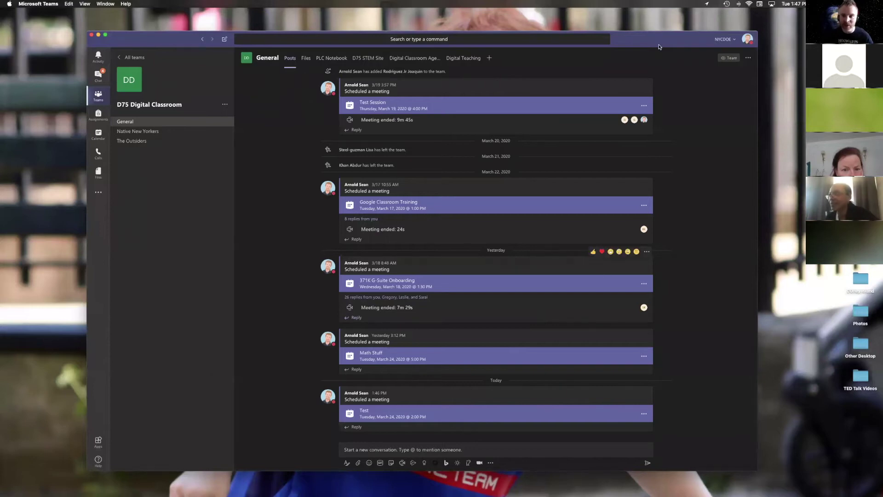
Step: Close the Test meeting details and set up a Meet now instant meeting in General
drag(658, 45, 651, 39)
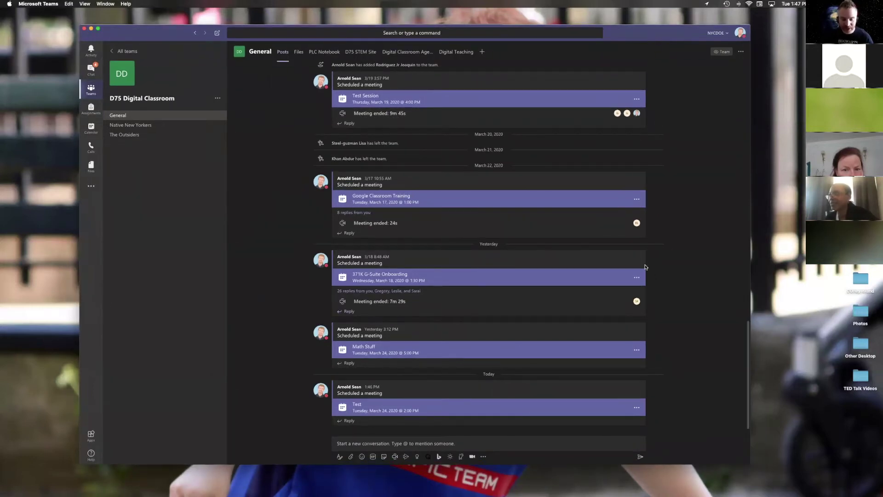
mouse_move(645, 267)
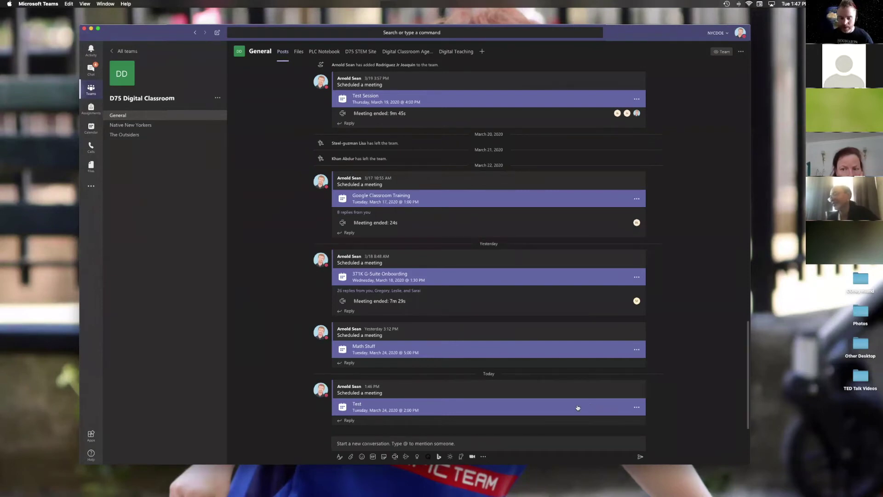
click(592, 407)
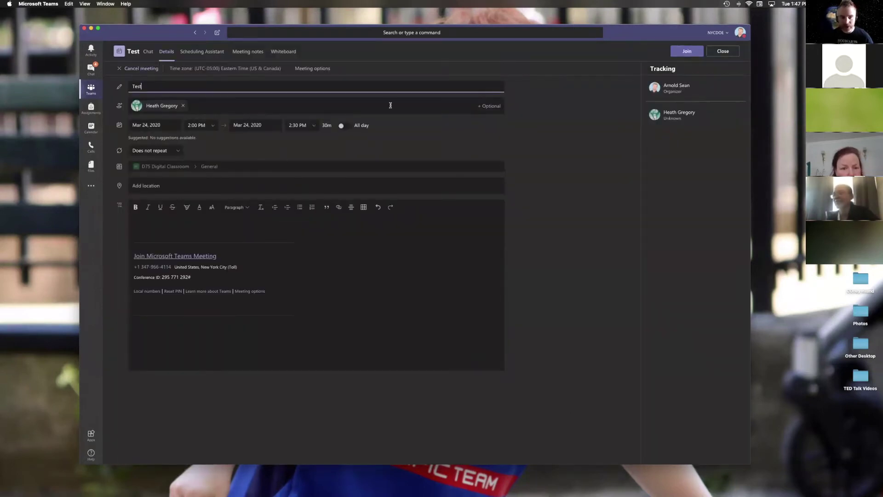
click(723, 52)
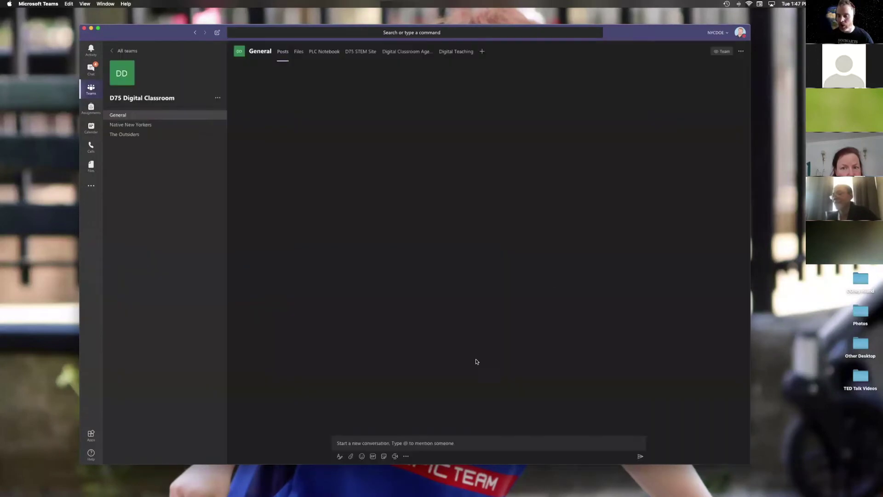
click(377, 442)
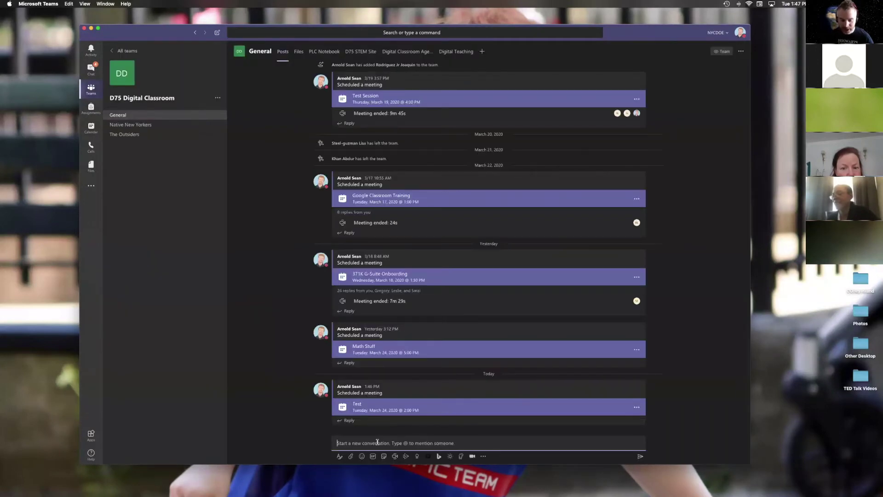
click(396, 456)
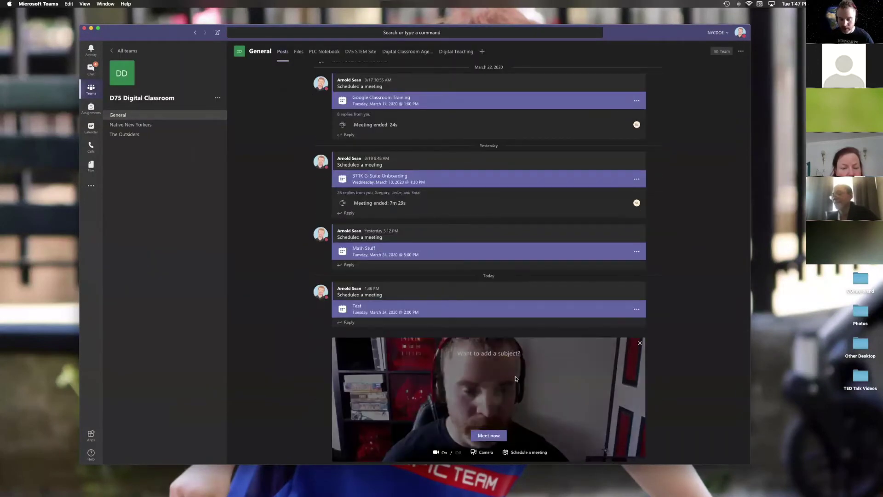
Step: Start the instant meeting and dial a phone number into it from the invite box
click(489, 436)
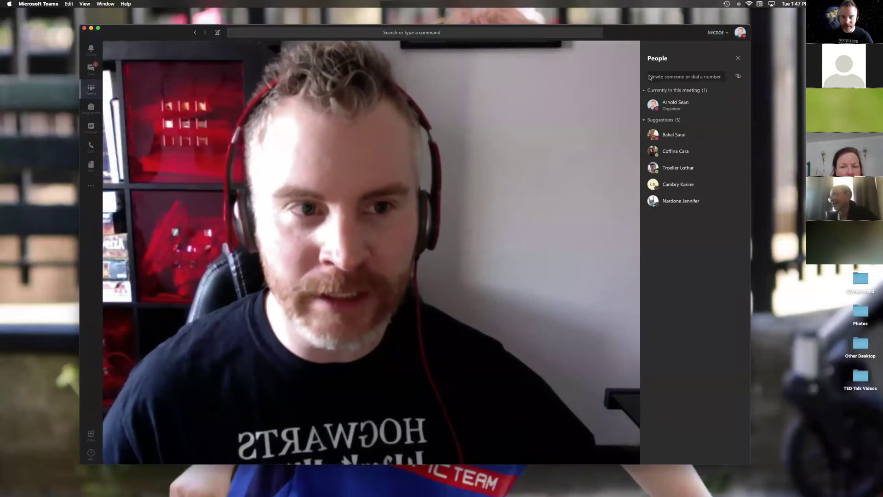
click(676, 75)
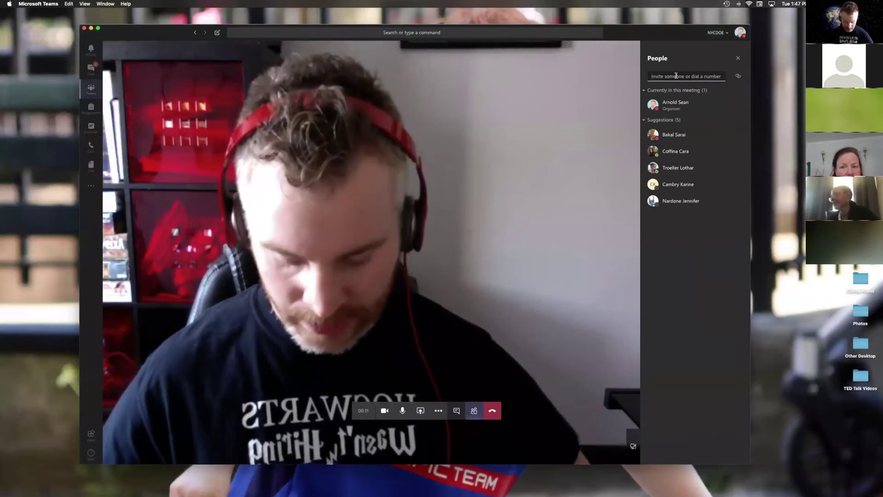
text(carac)
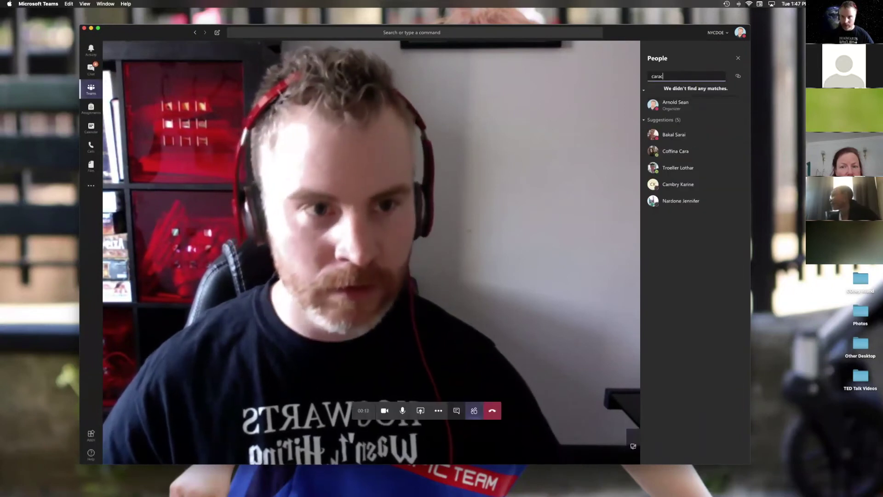
drag(666, 76, 646, 72)
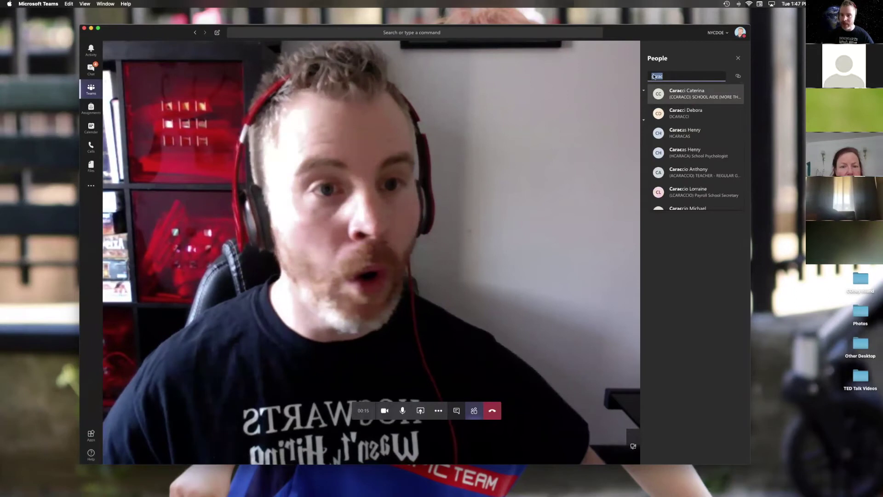
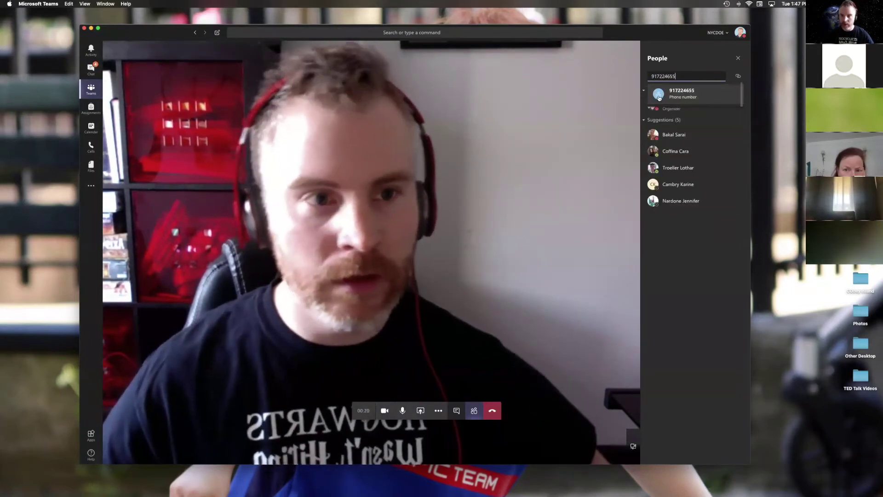
click(671, 95)
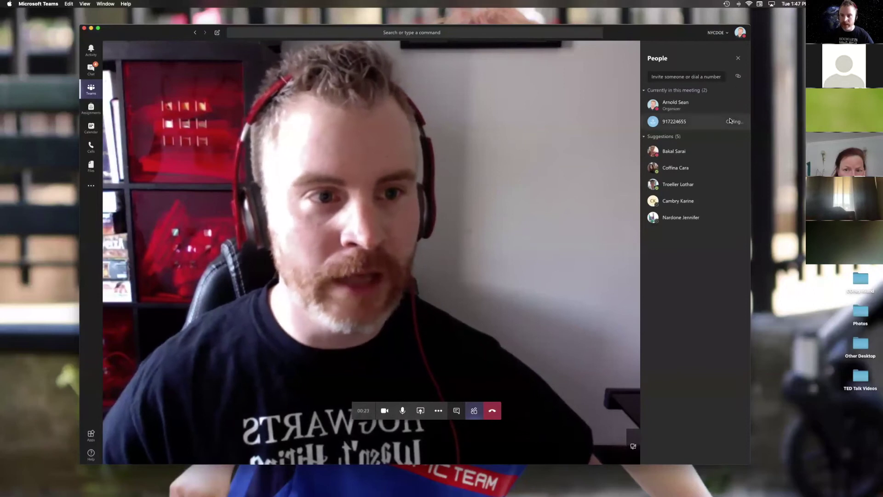
right_click(729, 121)
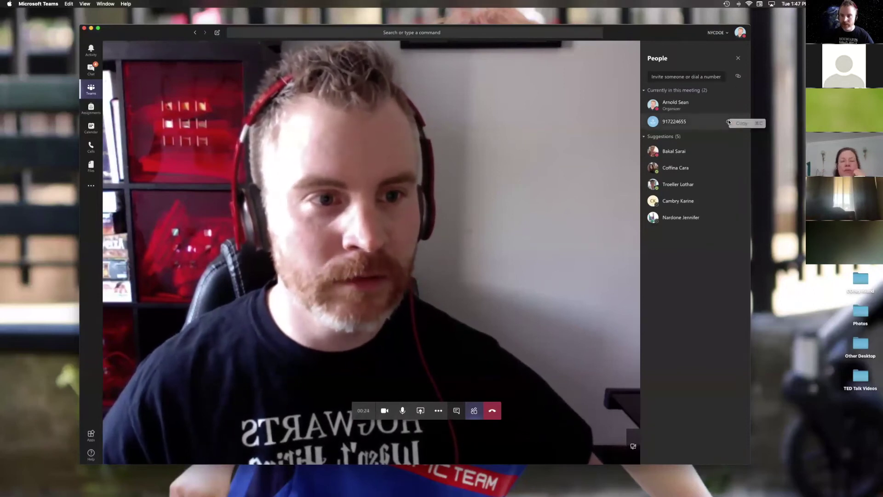
click(690, 105)
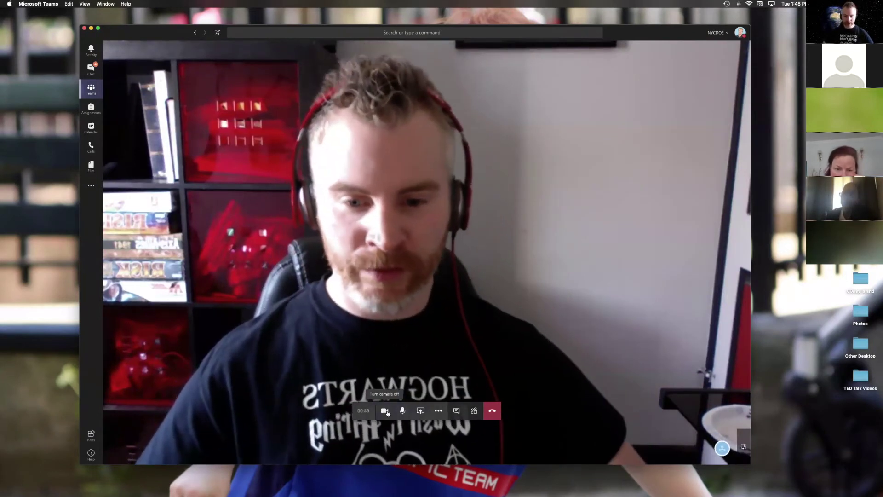
Step: Share Microsoft Whiteboard into the meeting from the Share tray
click(424, 413)
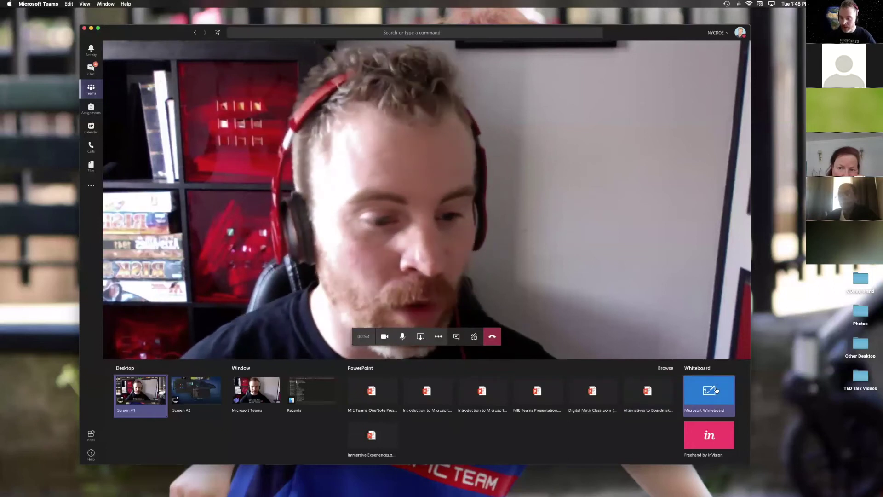
click(716, 390)
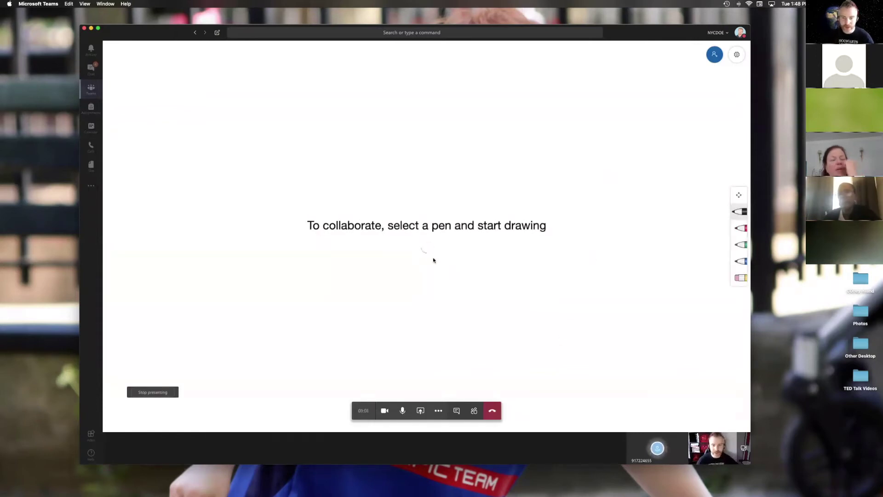
Step: Pick the red pen and handwrite 'Hello' across the shared whiteboard
click(741, 213)
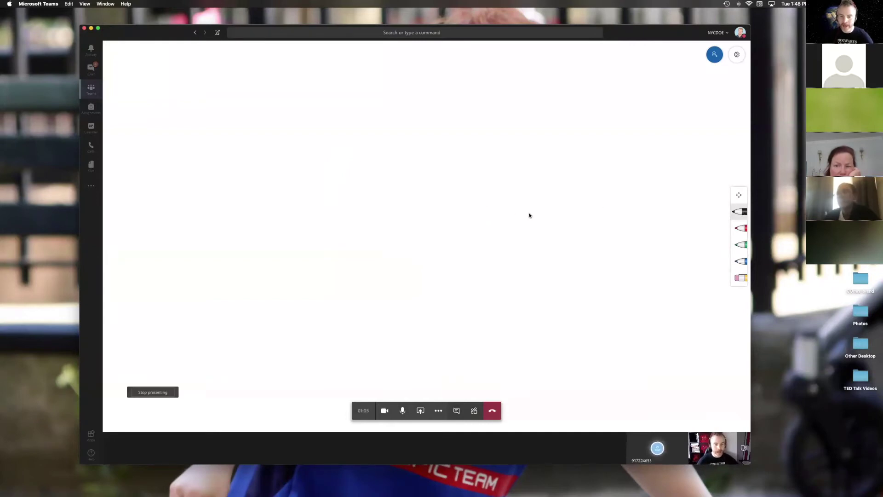
click(741, 228)
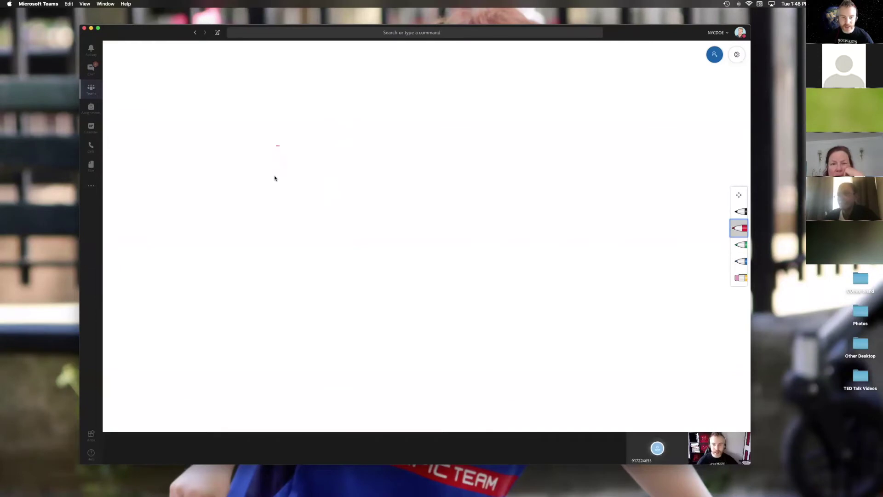
drag(275, 184, 300, 184)
drag(315, 135, 309, 201)
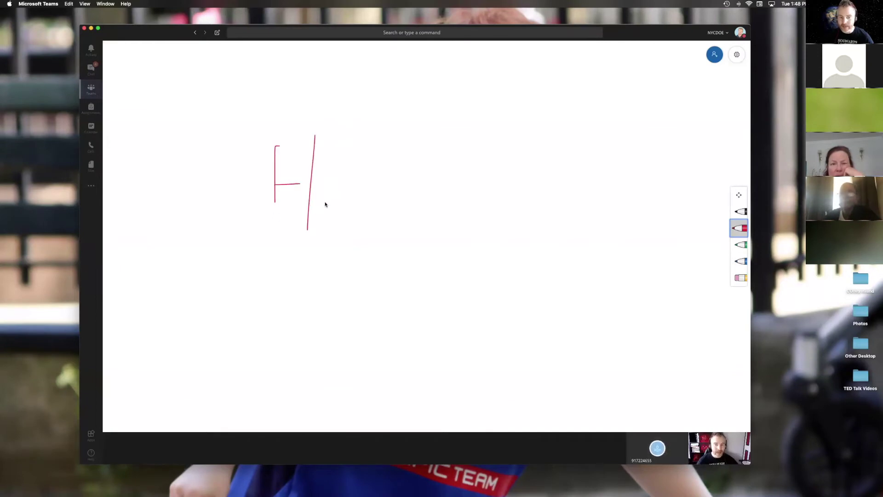
drag(389, 140, 388, 247)
drag(413, 160, 415, 263)
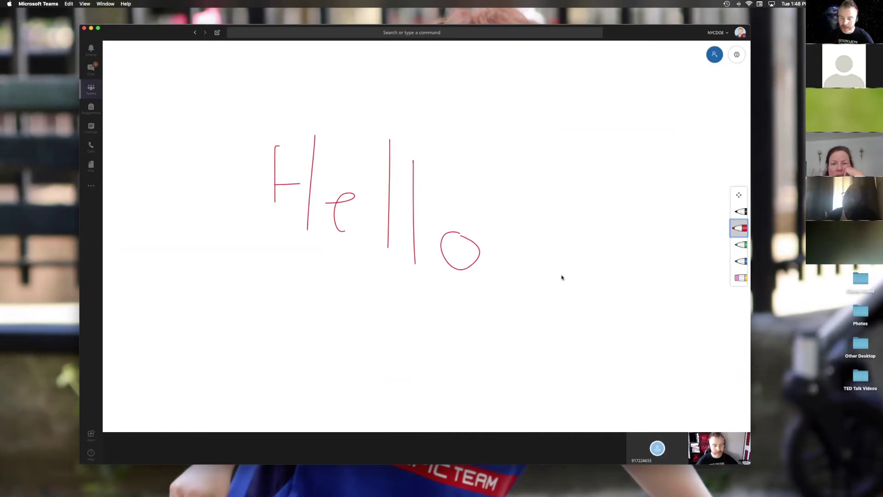
mouse_move(507, 374)
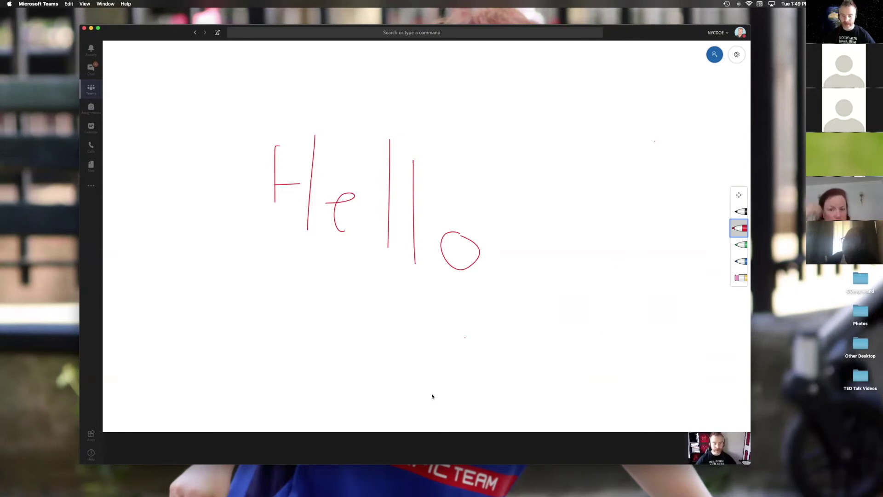
mouse_move(429, 420)
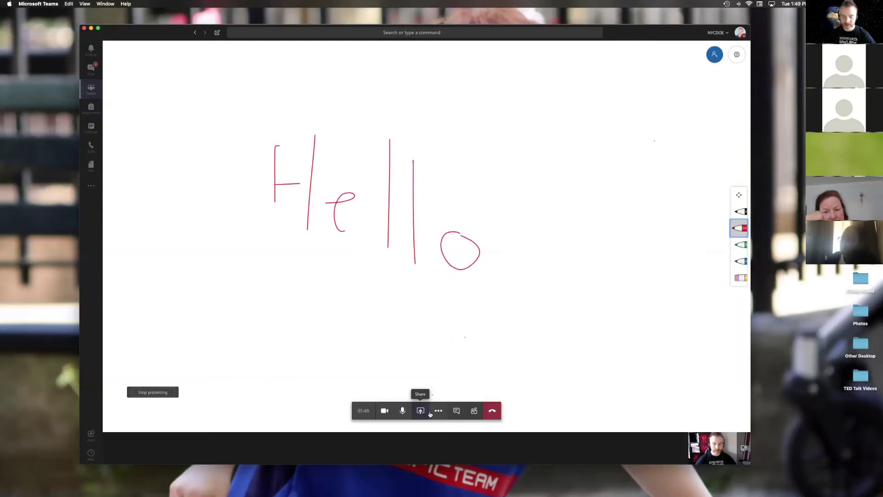
click(423, 413)
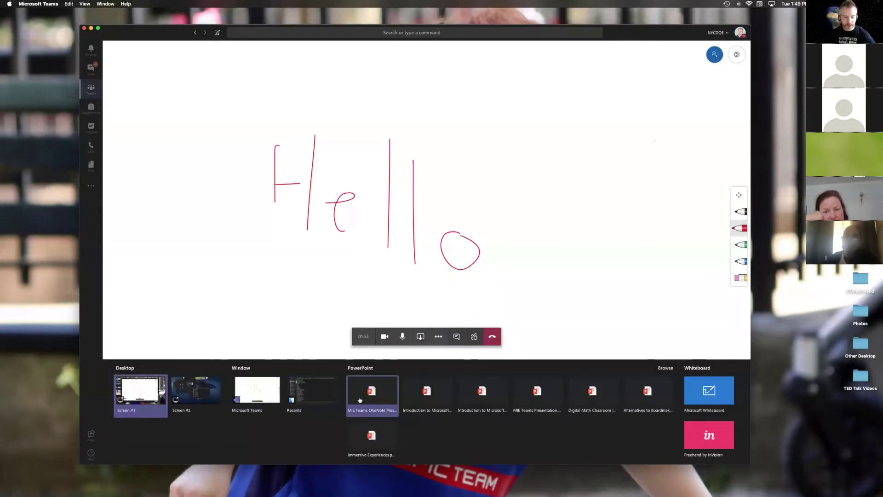
Step: Type 'He' in the meeting chat, then show the participant list and close the share tray
click(457, 338)
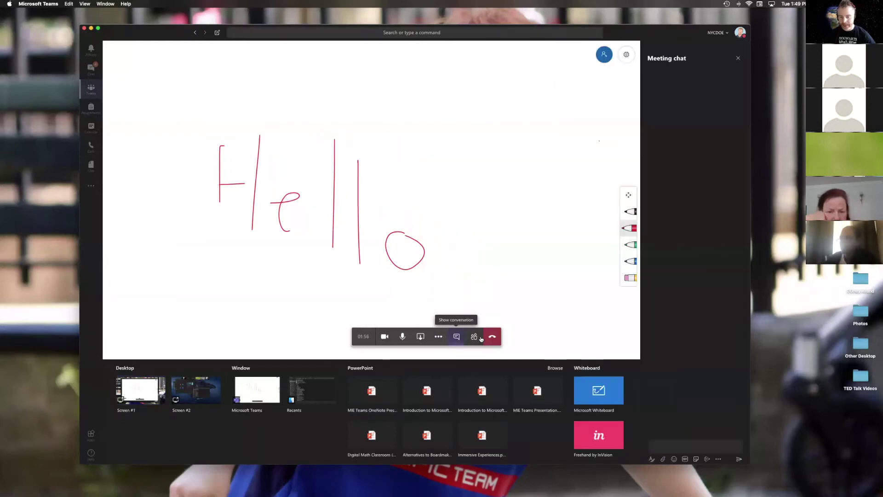
click(664, 446)
text(He)
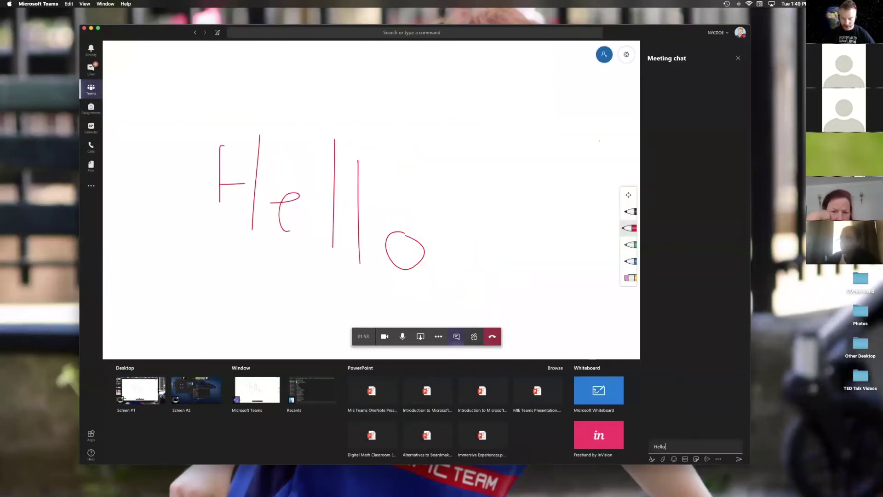
click(472, 337)
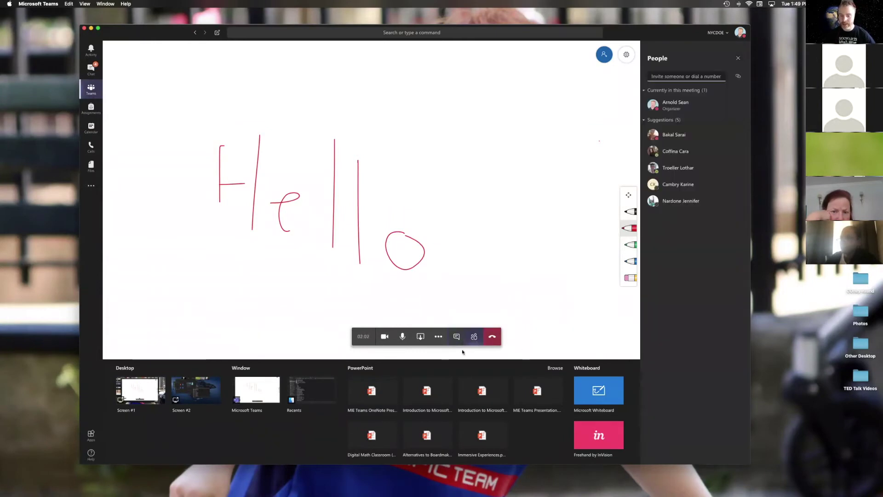
click(421, 336)
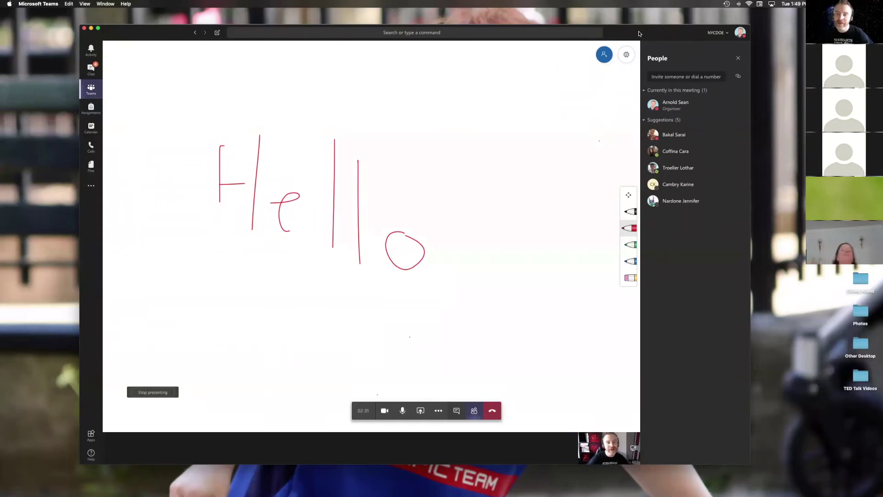
drag(639, 33, 642, 40)
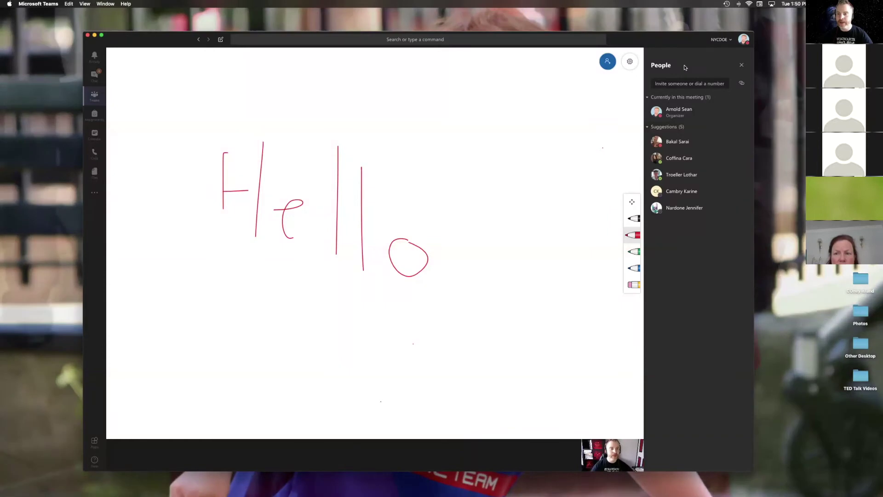
Step: Reposition the Teams window on the desktop, briefly switching desktops and back
click(691, 81)
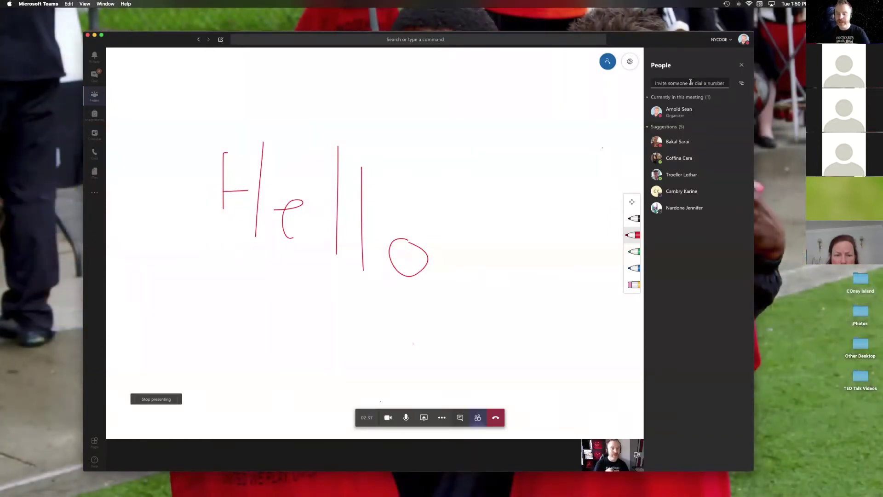
drag(651, 39, 616, 38)
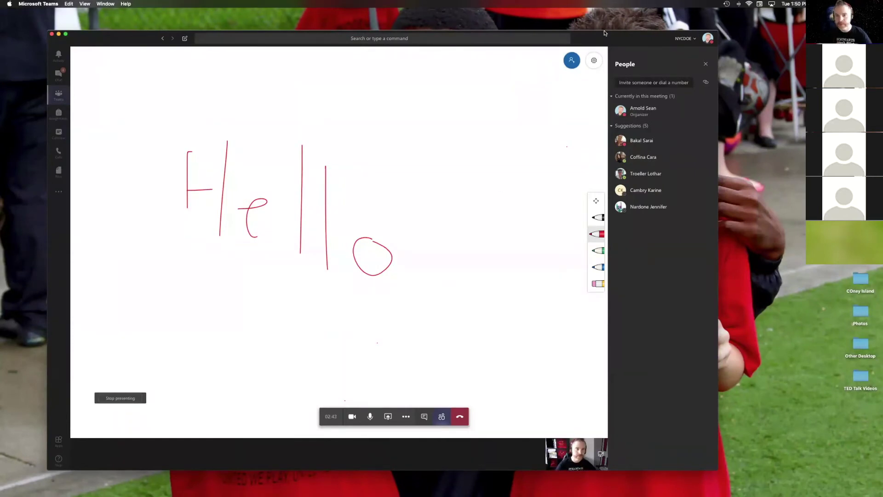
drag(605, 33, 619, 42)
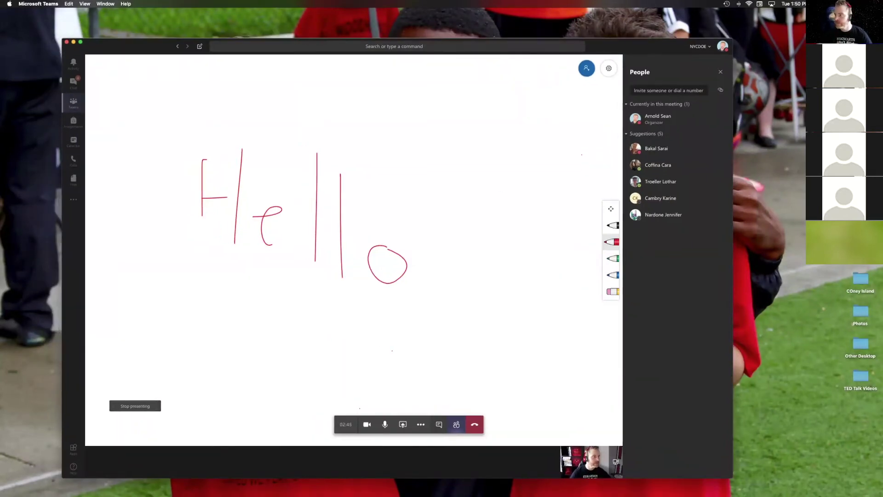
key(ctrl+Right)
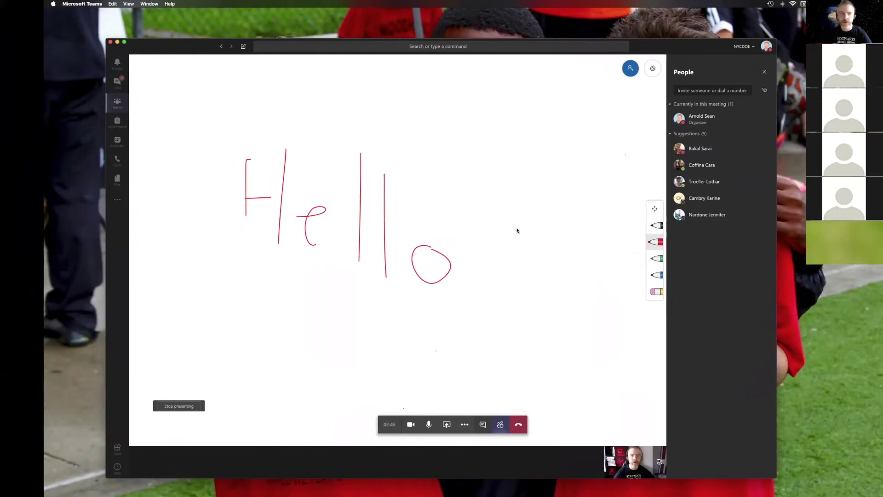
key(ctrl+Left)
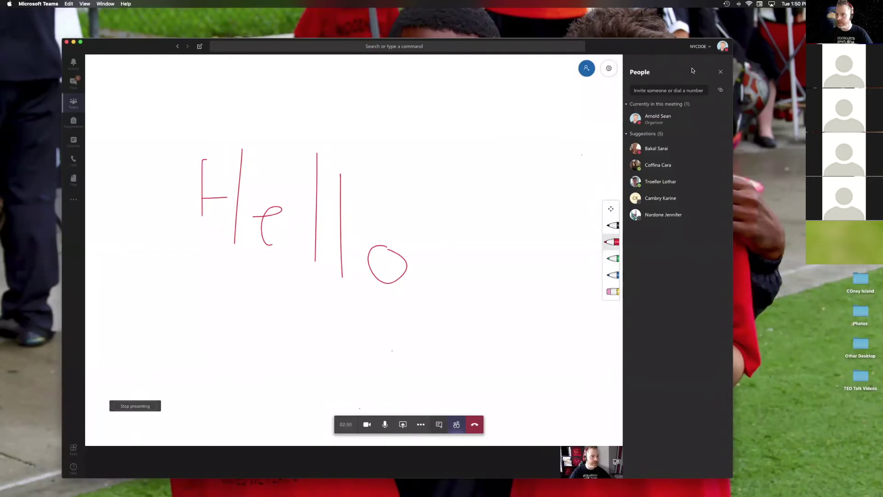
drag(621, 52, 639, 39)
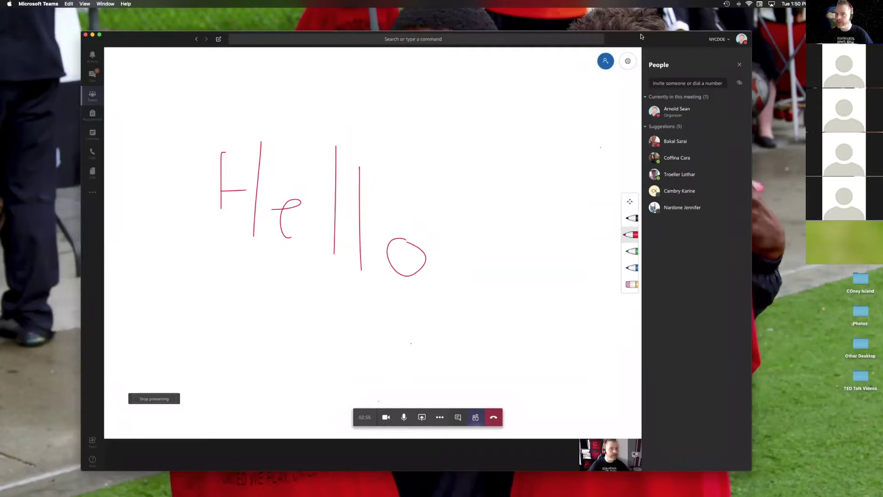
drag(641, 37, 624, 39)
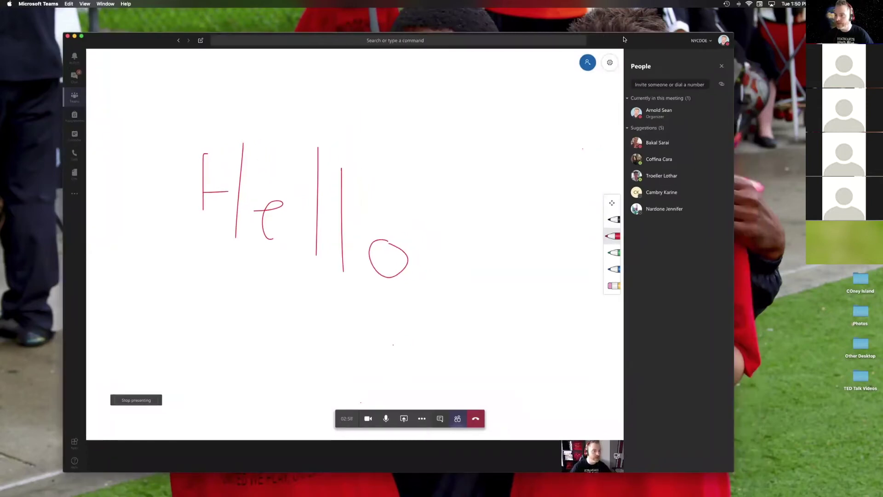
drag(625, 39, 658, 36)
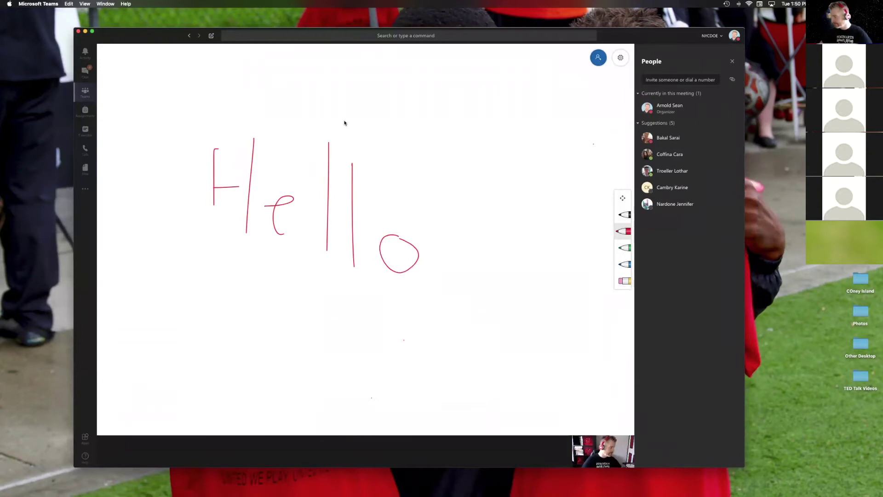
drag(160, 33, 140, 37)
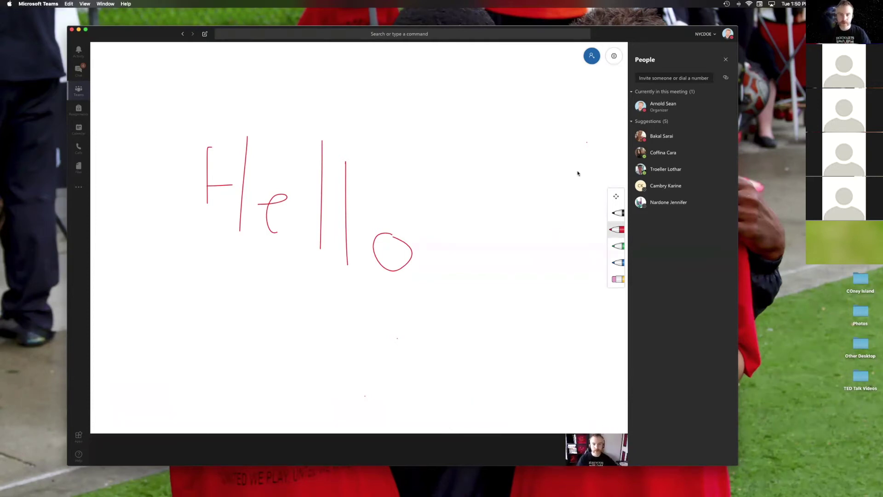
mouse_move(633, 31)
mouse_down()
mouse_move(614, 32)
mouse_move(625, 31)
mouse_up()
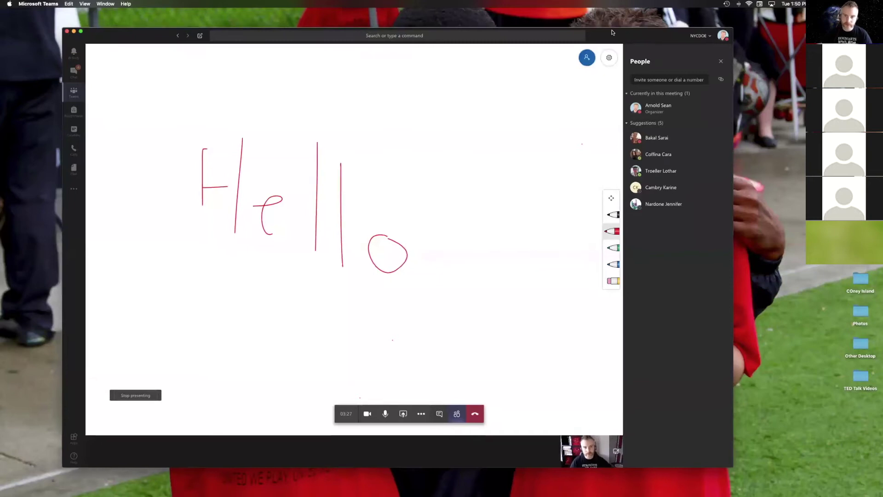
drag(607, 37, 649, 38)
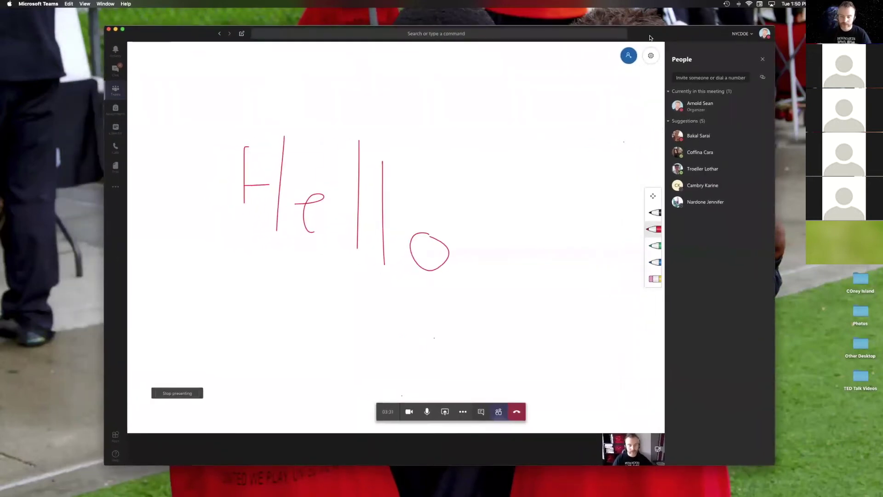
drag(650, 37, 639, 32)
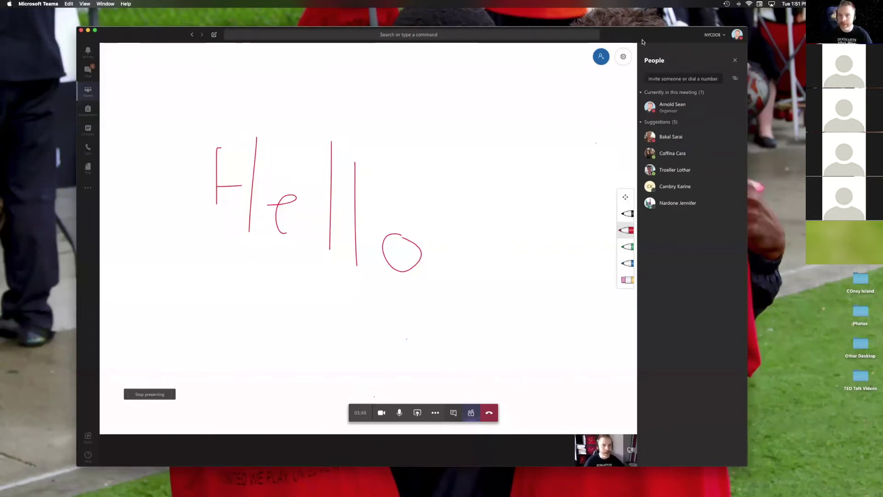
mouse_move(642, 42)
mouse_down()
mouse_move(647, 57)
mouse_move(634, 48)
mouse_up()
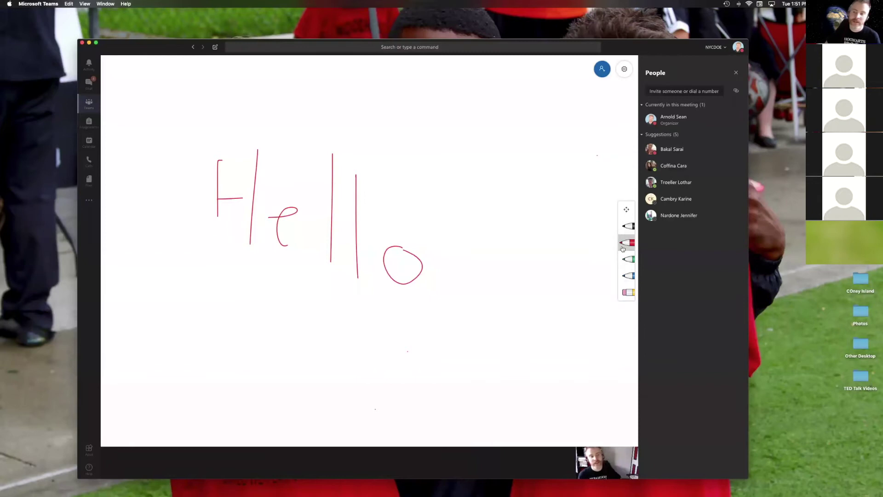
Step: Dot the whiteboard twice in red and open the meeting's More actions menu
click(533, 364)
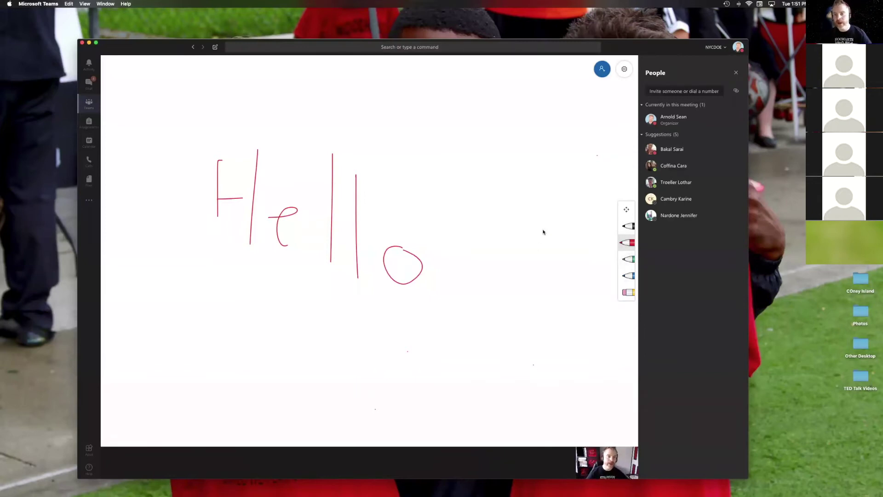
click(417, 365)
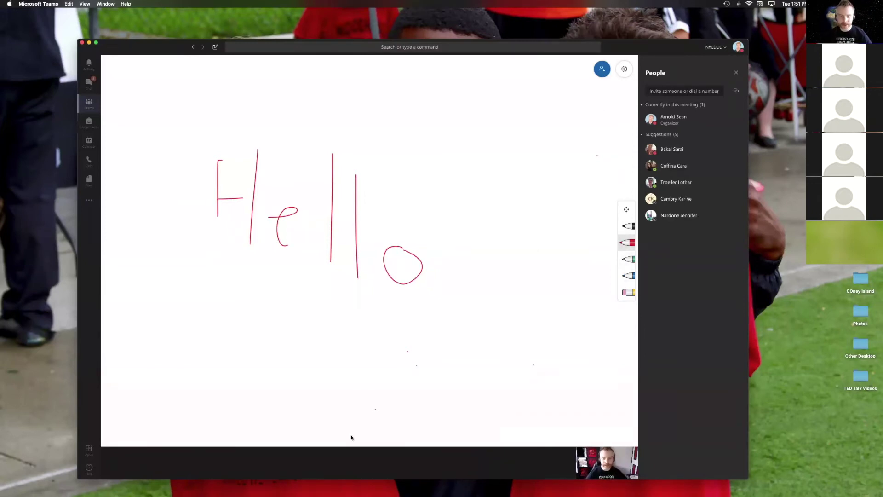
click(439, 428)
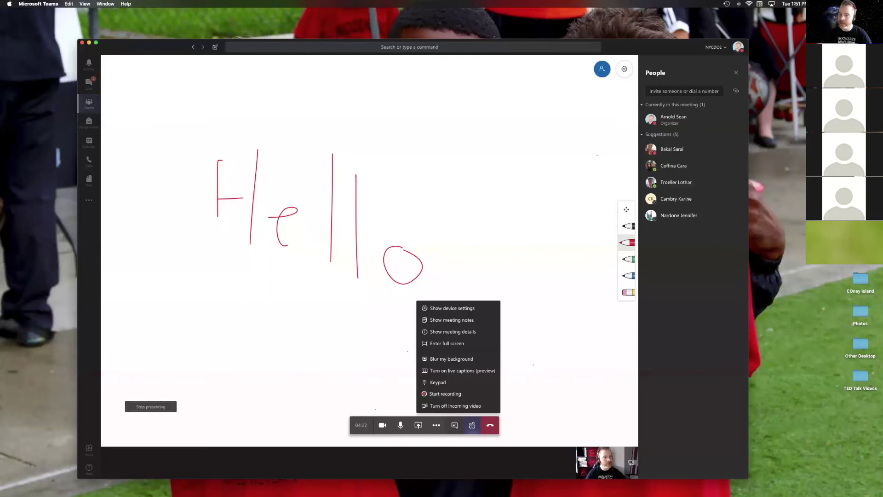
click(83, 43)
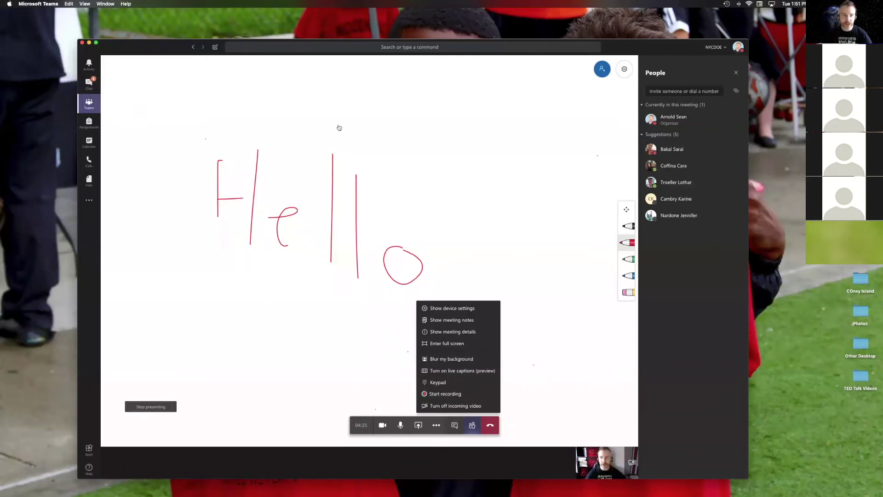
Step: Shrink the call and open D75 Tech Liaisons, after briefly visiting D75 STEM Department
key(super+3)
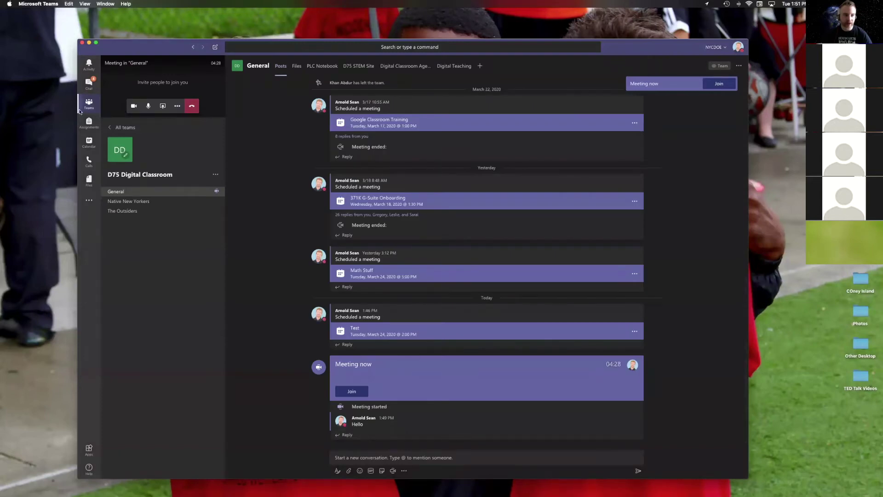
click(137, 127)
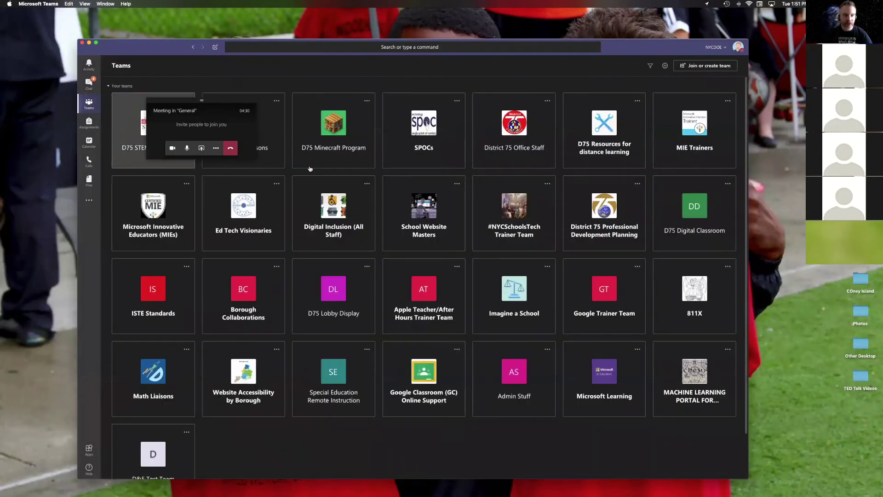
click(271, 160)
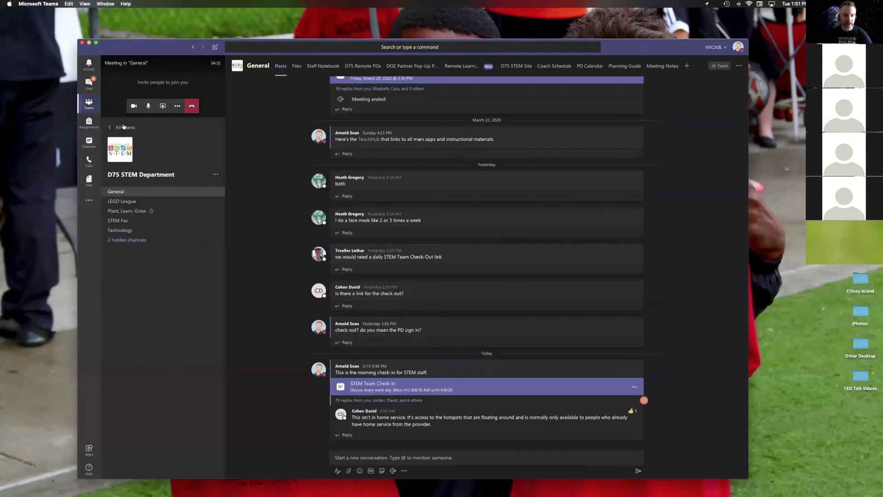
click(123, 127)
click(263, 130)
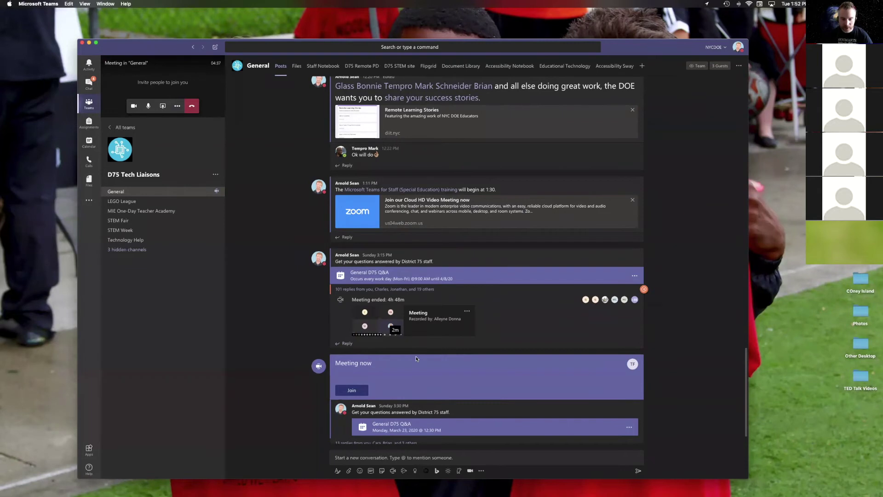
Step: Scroll the Tech Liaisons posts and expand the SMART Learning Suite Online replies
scroll(416, 358, up, 5)
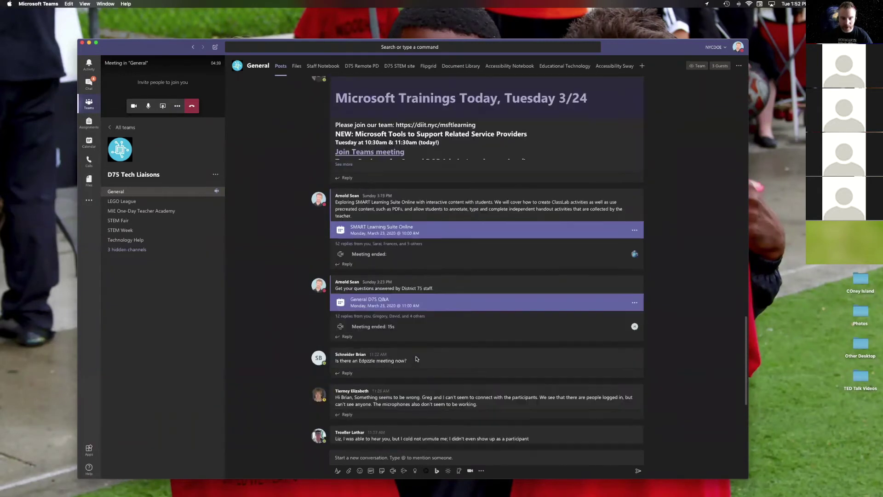
scroll(416, 359, up, 3)
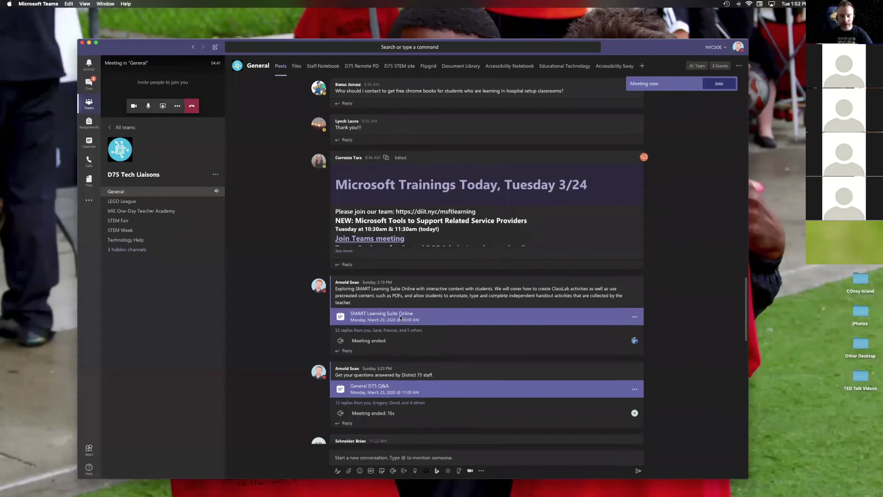
scroll(400, 318, down, 1)
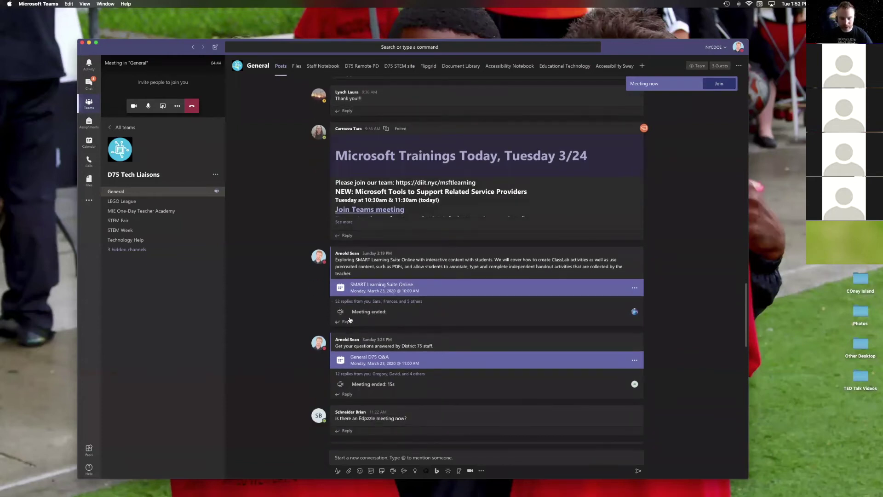
click(352, 302)
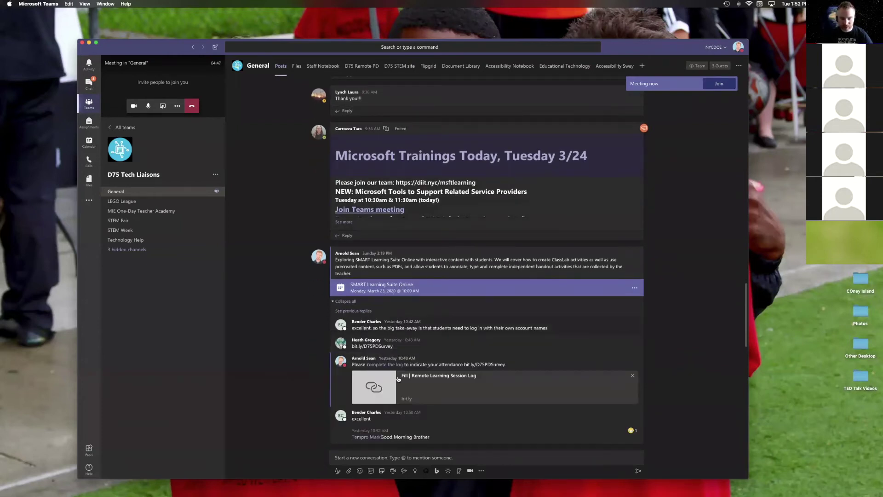
scroll(404, 359, down, 10)
scroll(419, 299, up, 4)
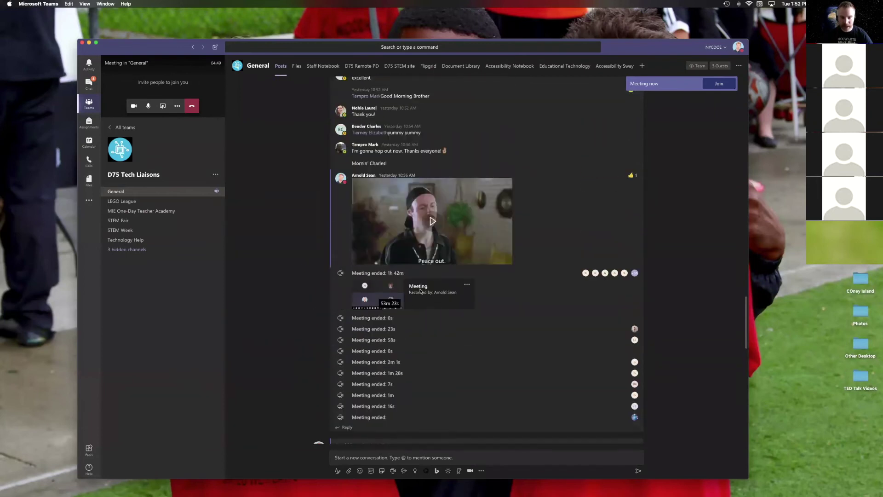
Step: Glance at the recording's options menu, then switch over to Chat
click(467, 286)
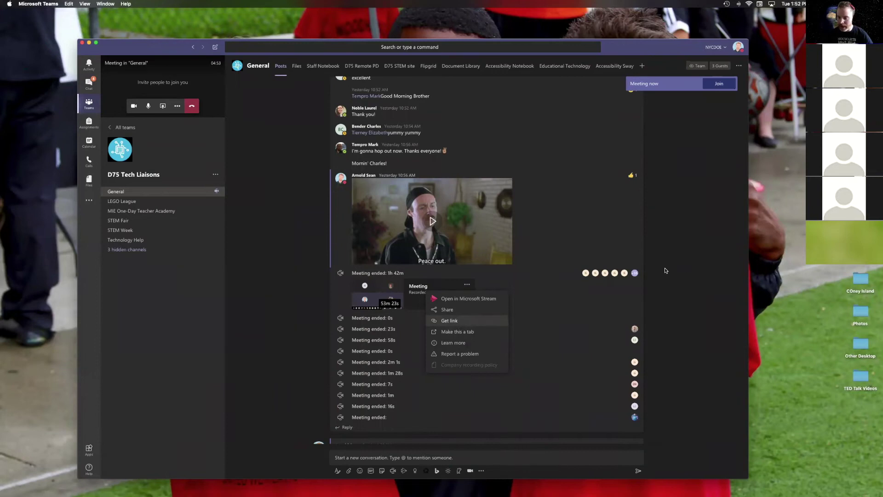
key(Escape)
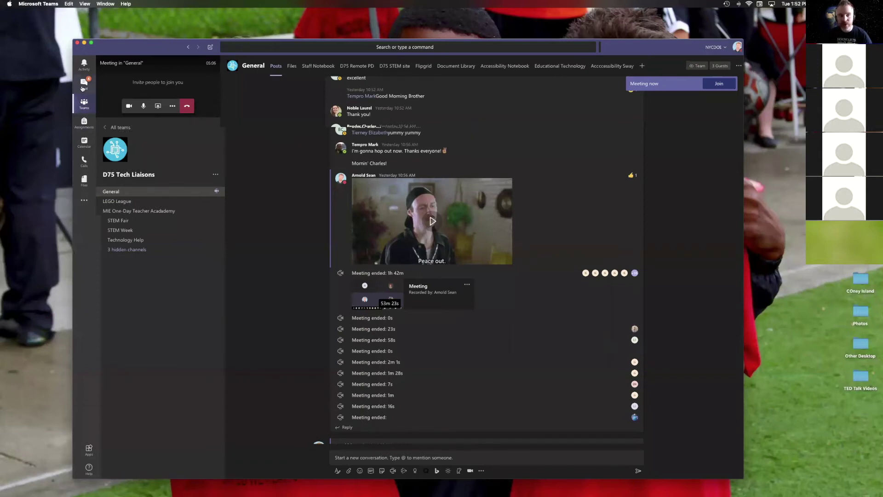
click(85, 83)
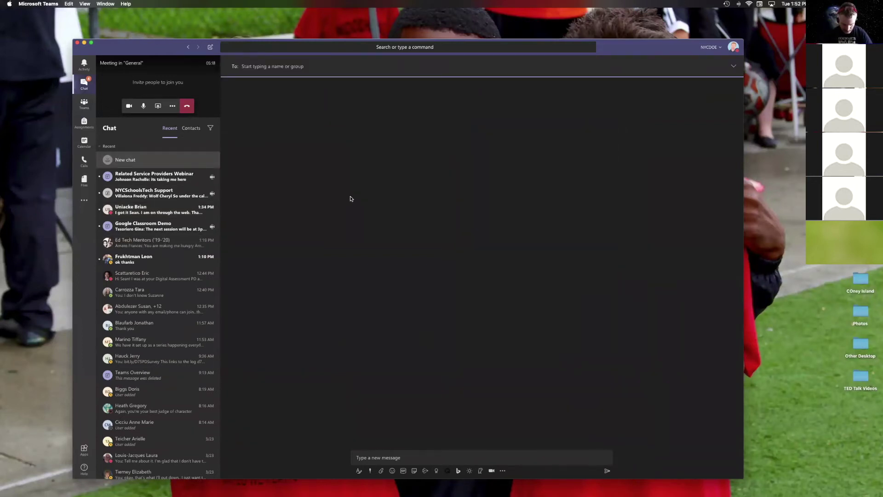
Step: Add the first contact and a second contact as recipients, making it a group chat
text(elizab)
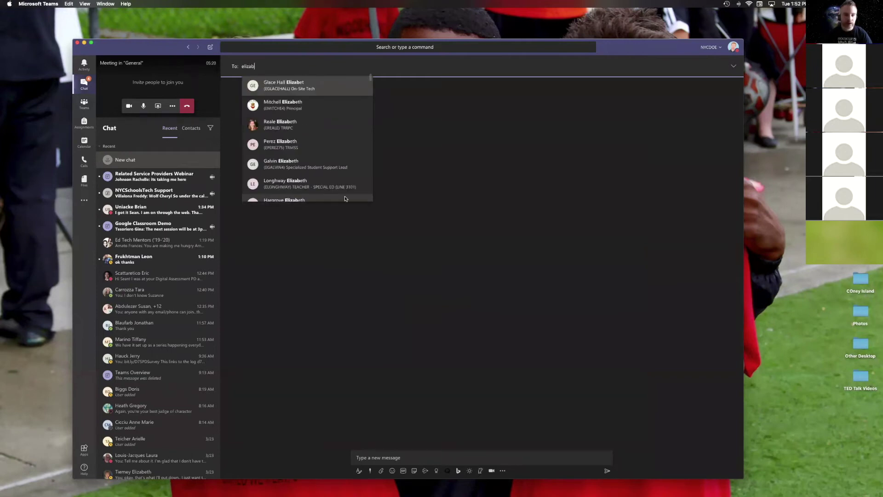
key(super+a)
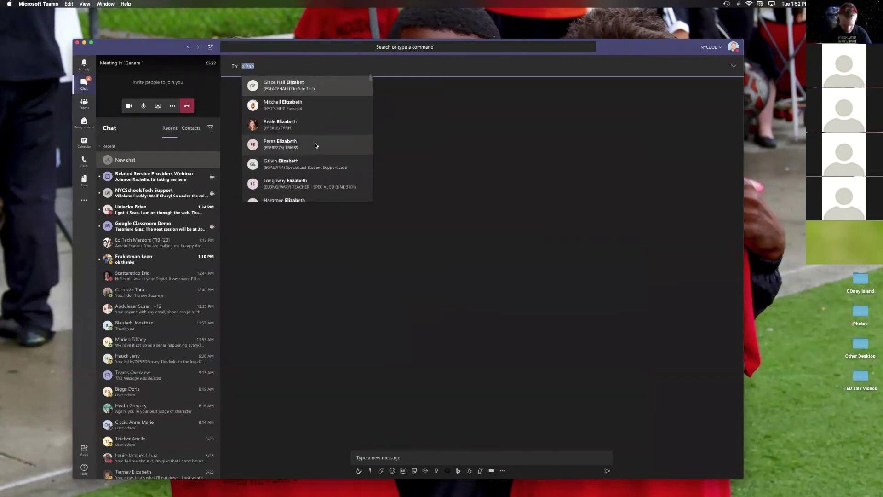
text(etierne)
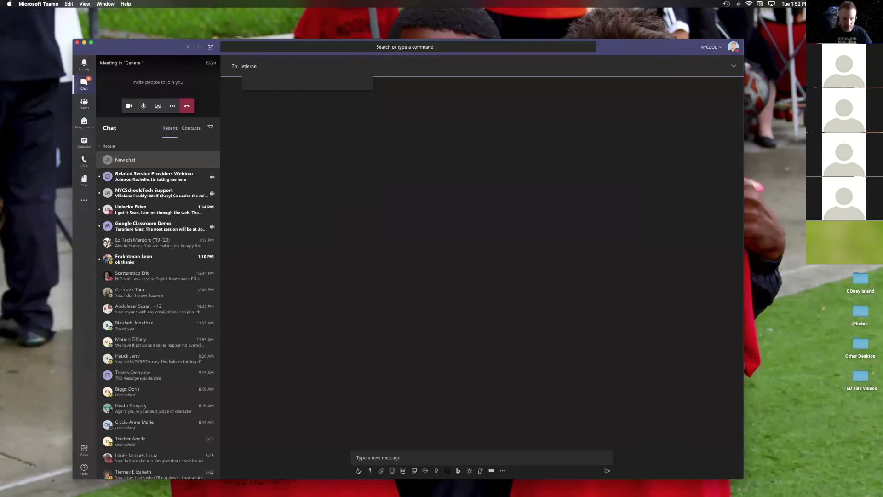
click(307, 87)
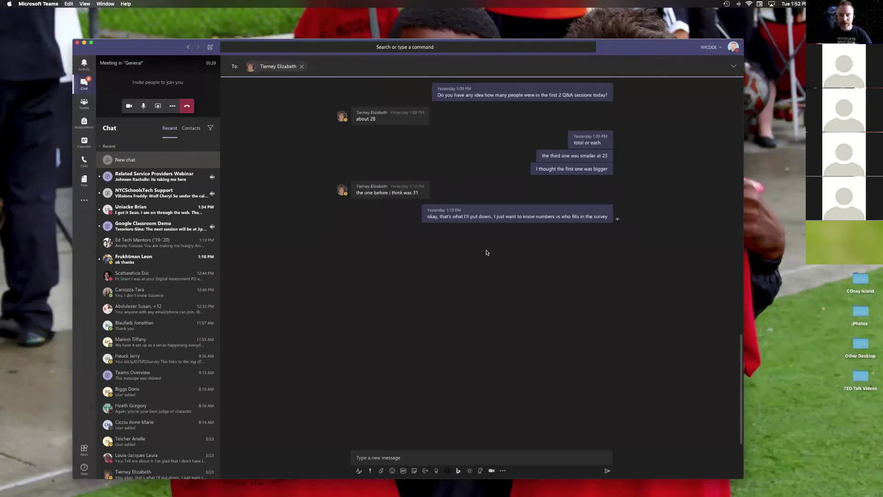
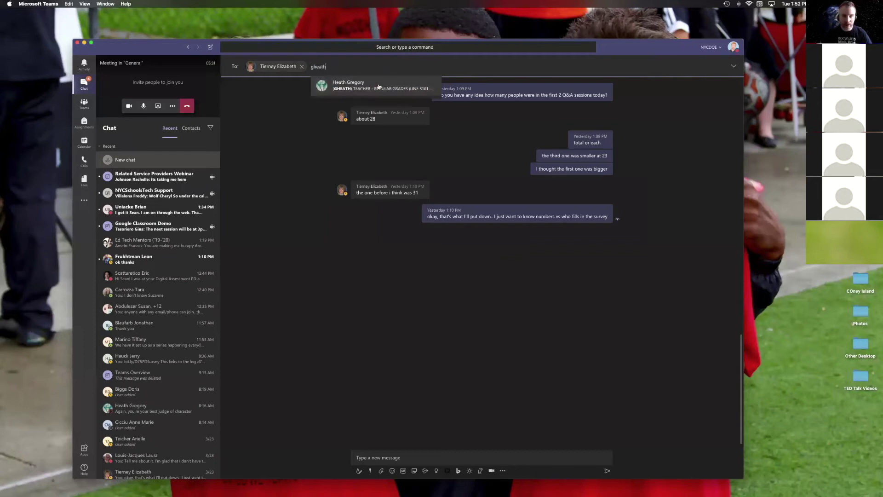
click(378, 87)
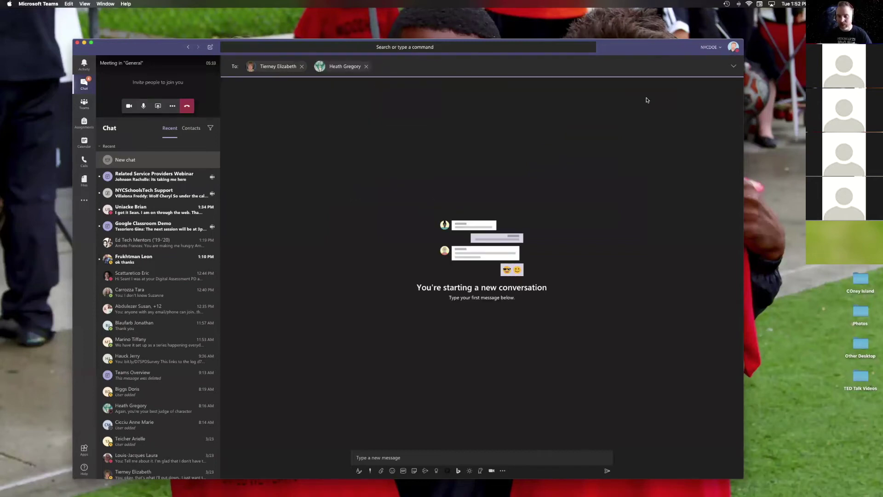
Step: Send 'Hey' to the group, start a group video call, then switch to Calendar
click(471, 458)
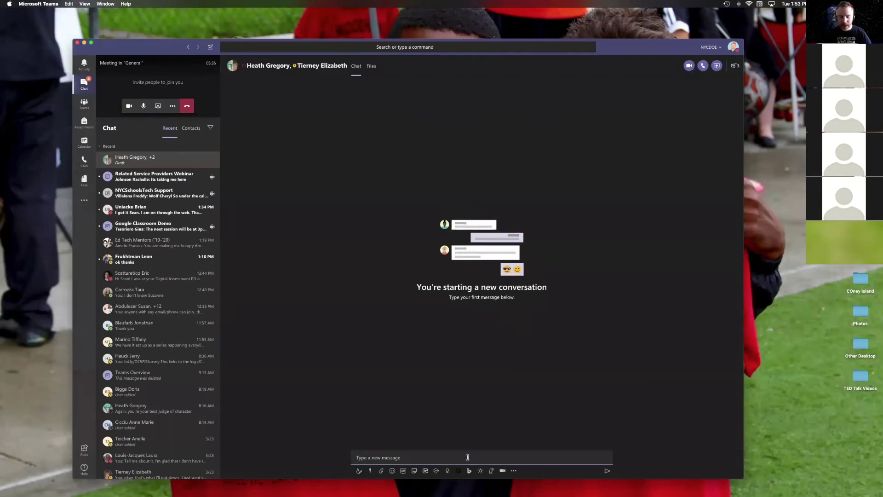
text(Hey guys I'm in a traing,)
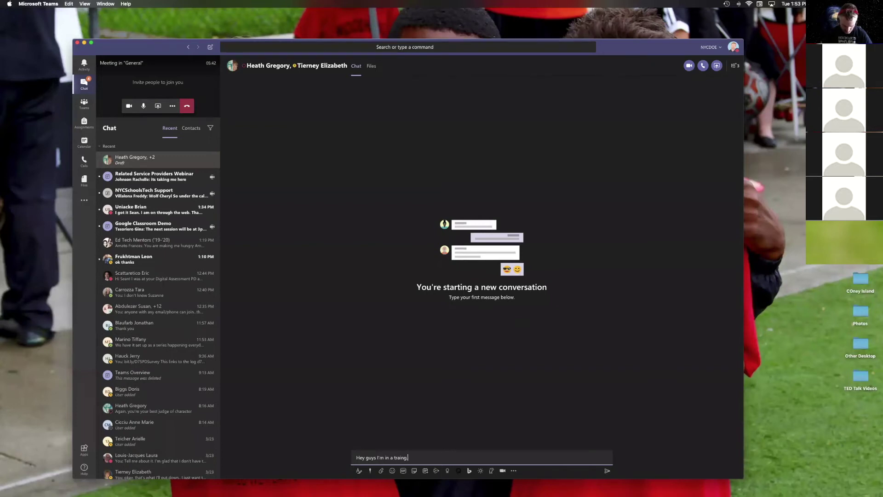
key(Return)
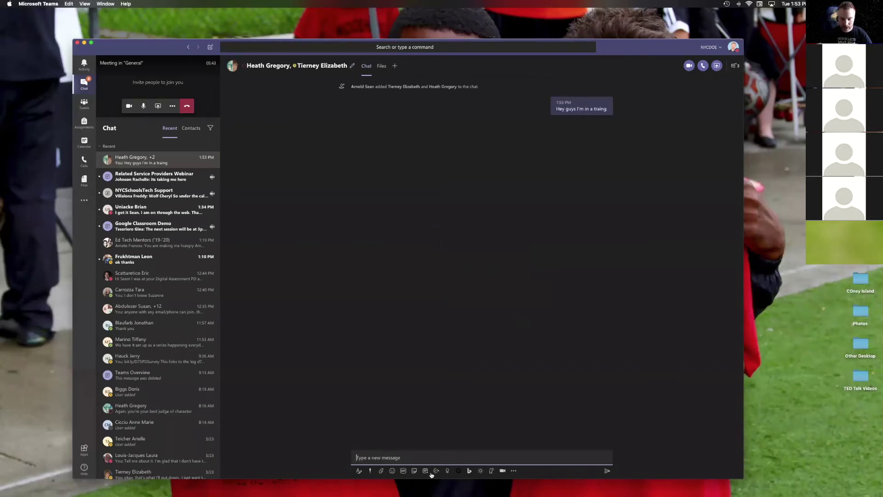
click(690, 66)
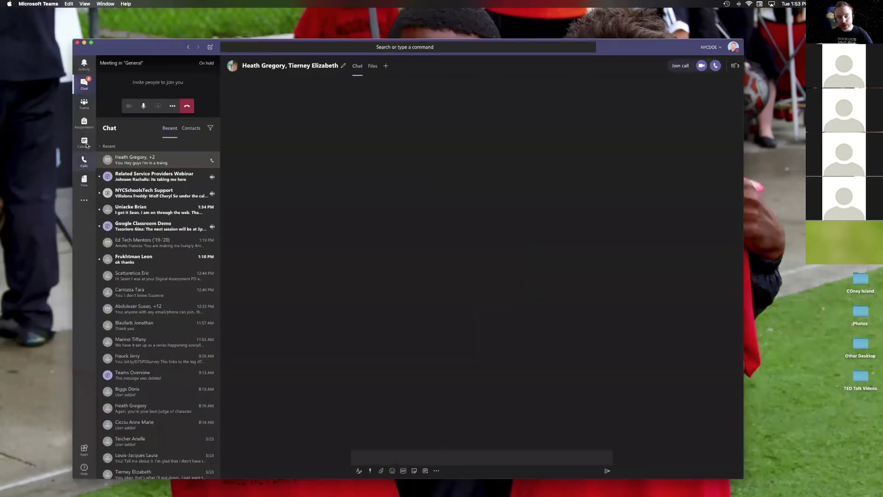
click(85, 143)
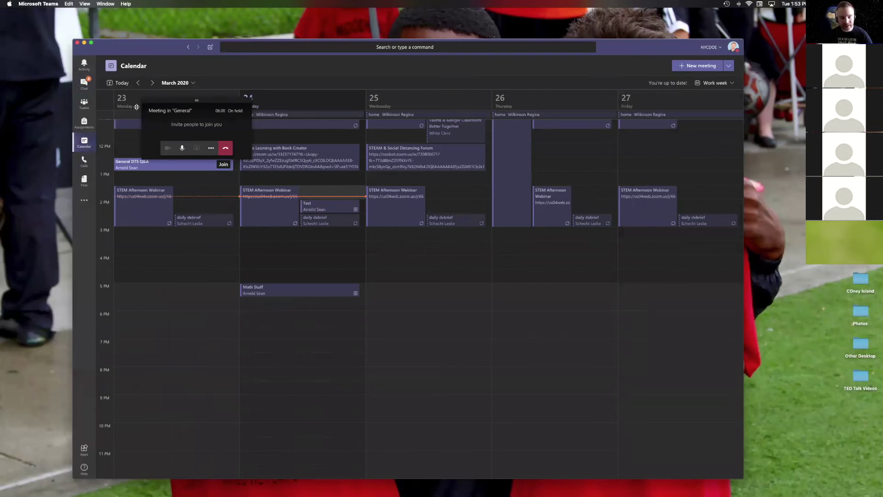
Step: Dismiss the floating call panel, and open then close a Mar 24 meeting form and the New meeting options
drag(218, 101, 680, 219)
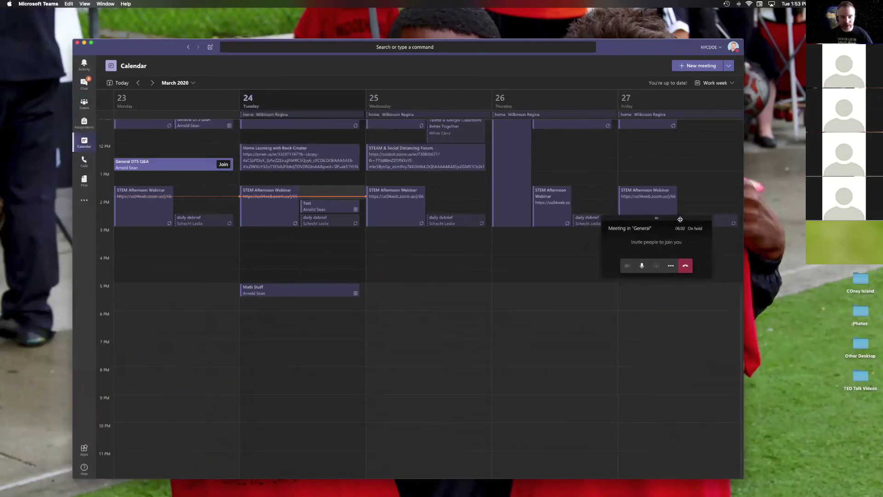
click(685, 265)
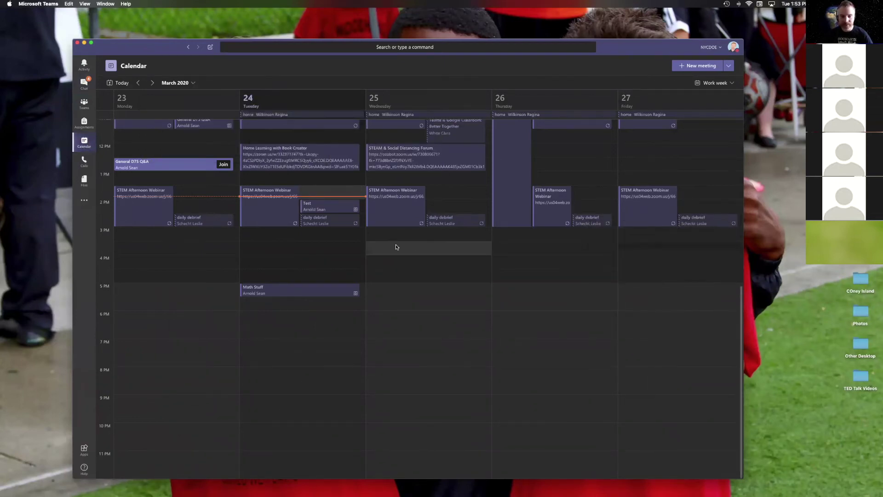
click(308, 266)
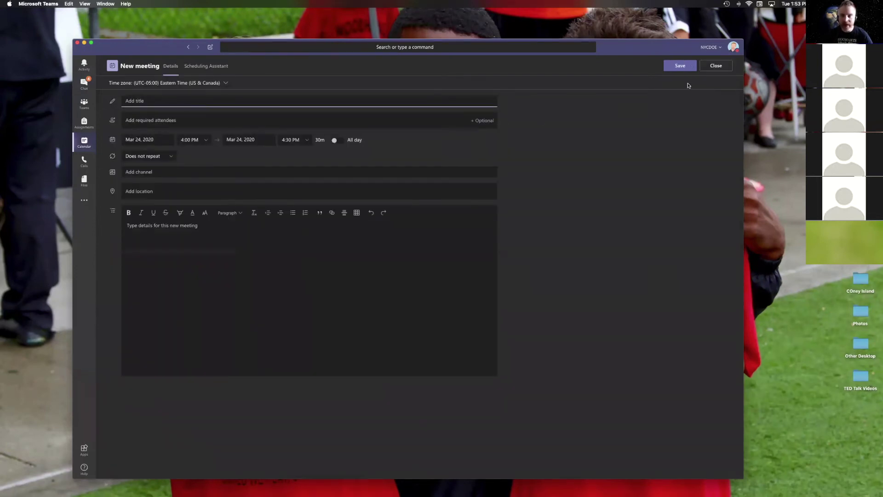
click(715, 66)
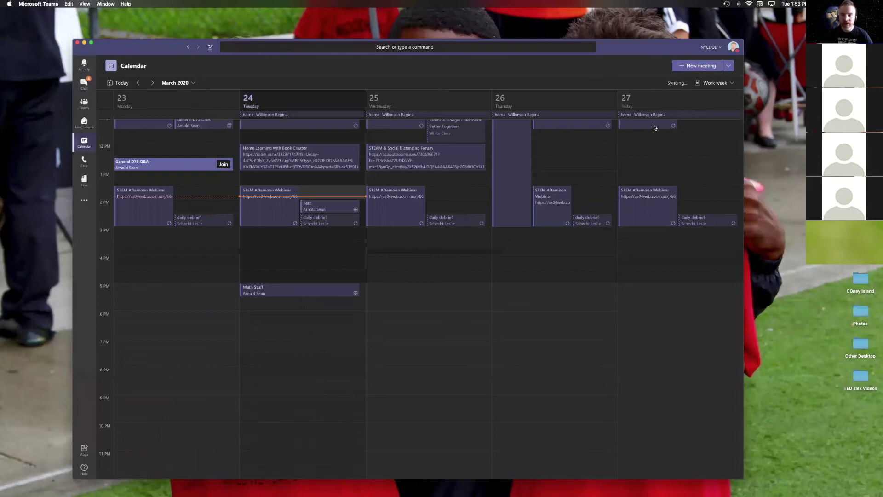
click(727, 66)
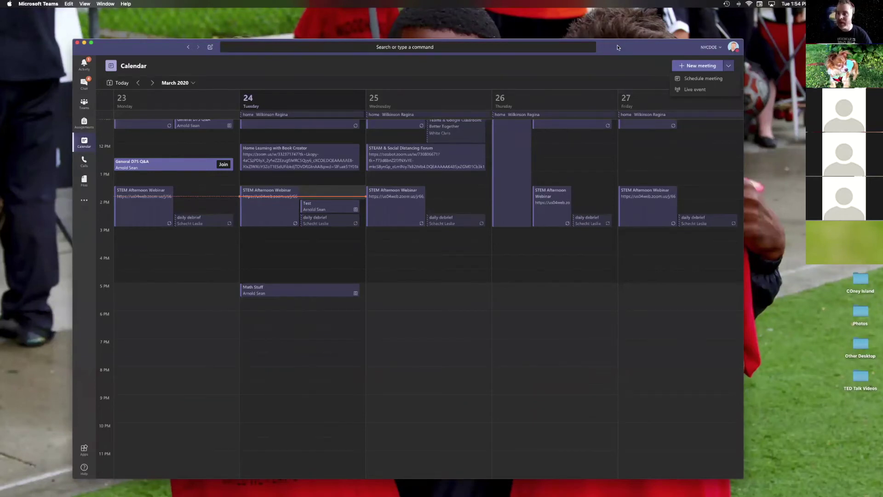
click(647, 75)
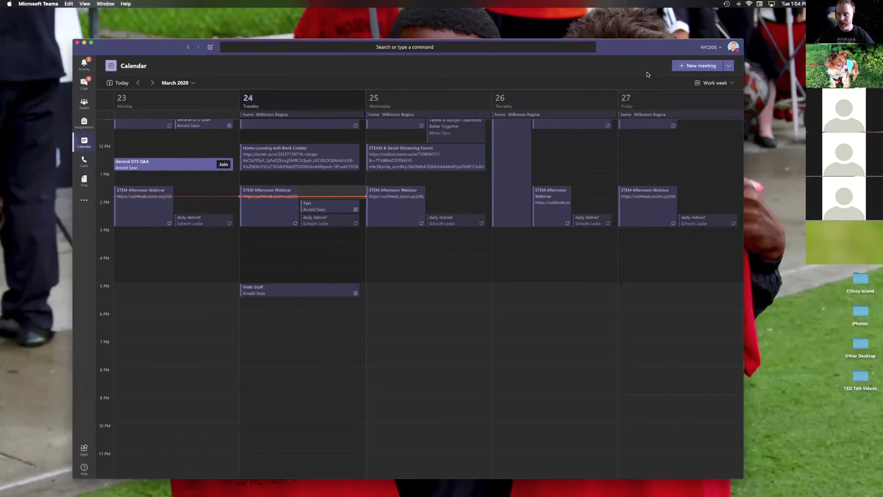
Step: Open the D&5 Test Team's General channel and give the sticker post a thumbs-up
click(85, 102)
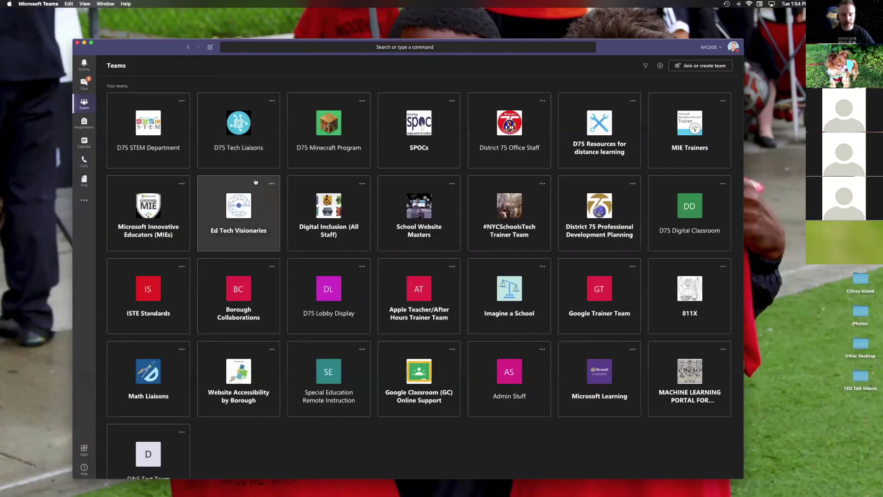
scroll(216, 354, down, 2)
click(151, 424)
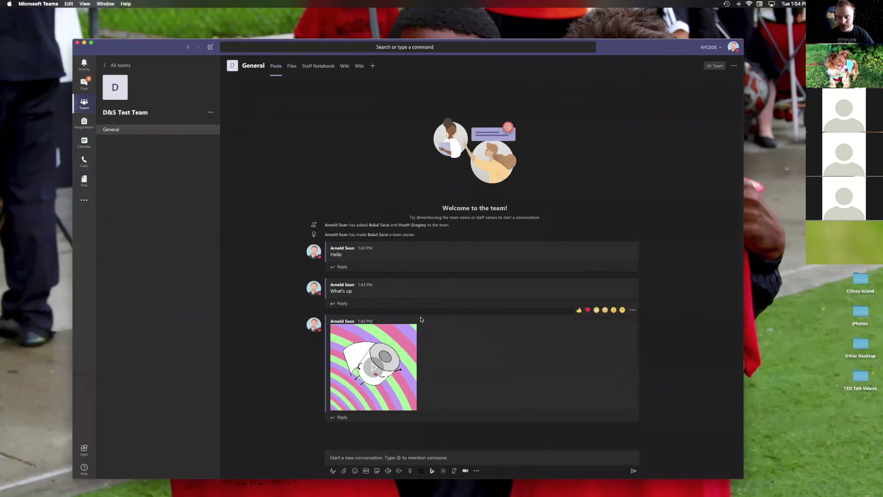
click(579, 310)
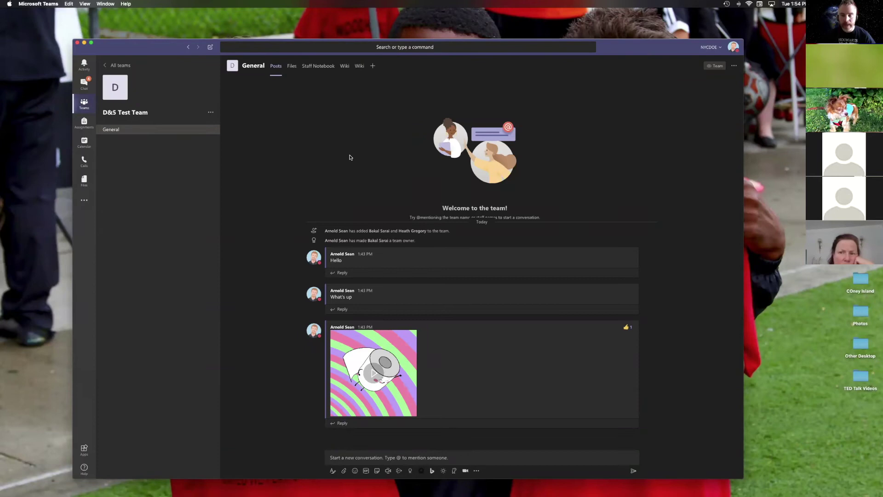
drag(258, 54, 248, 33)
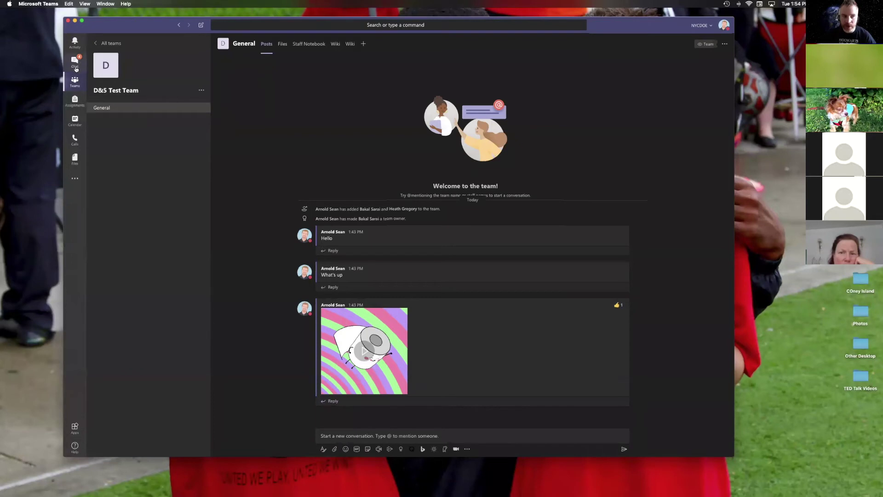
click(76, 139)
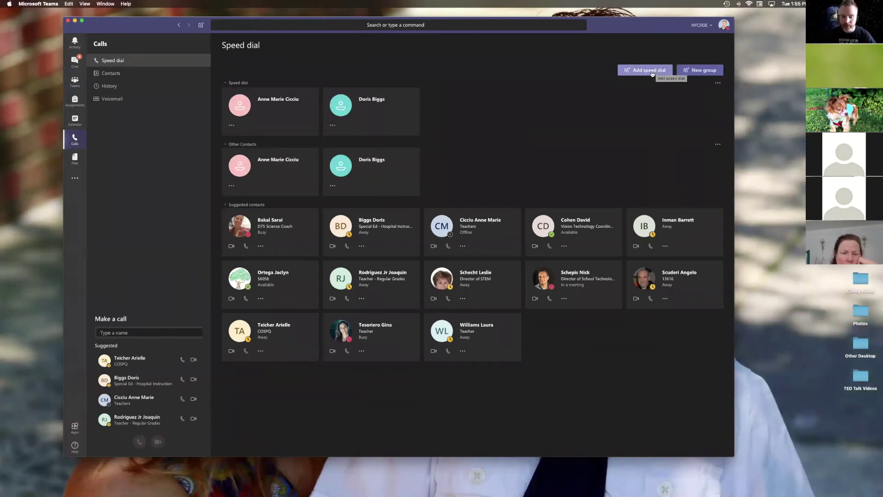
click(75, 81)
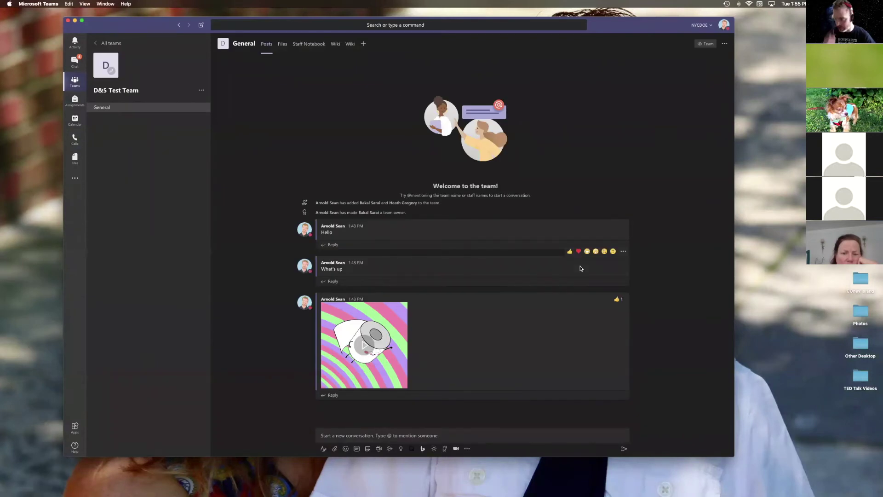
Step: Open the D&5 Test Team's options menu, which offers Add channel
click(538, 433)
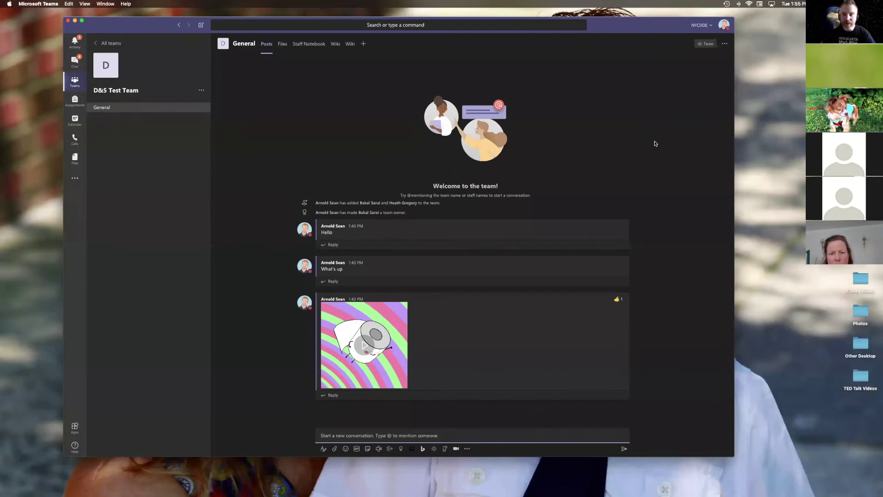
drag(647, 26, 663, 40)
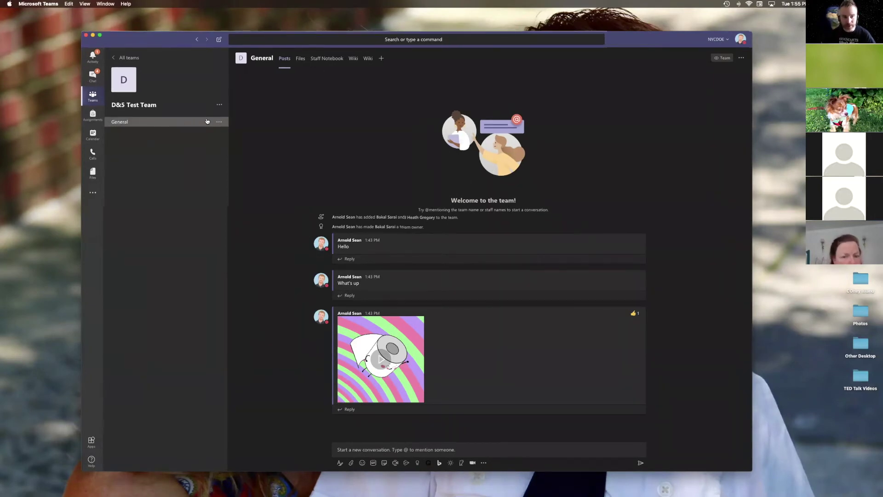
click(218, 123)
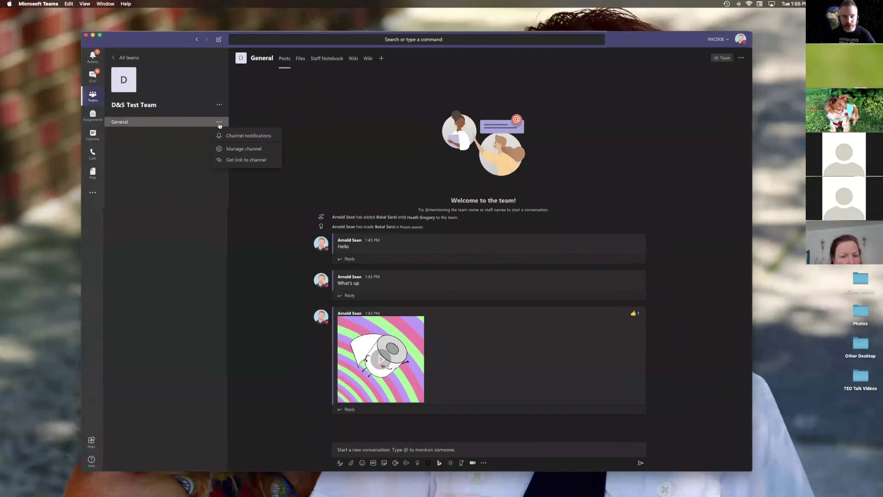
click(175, 146)
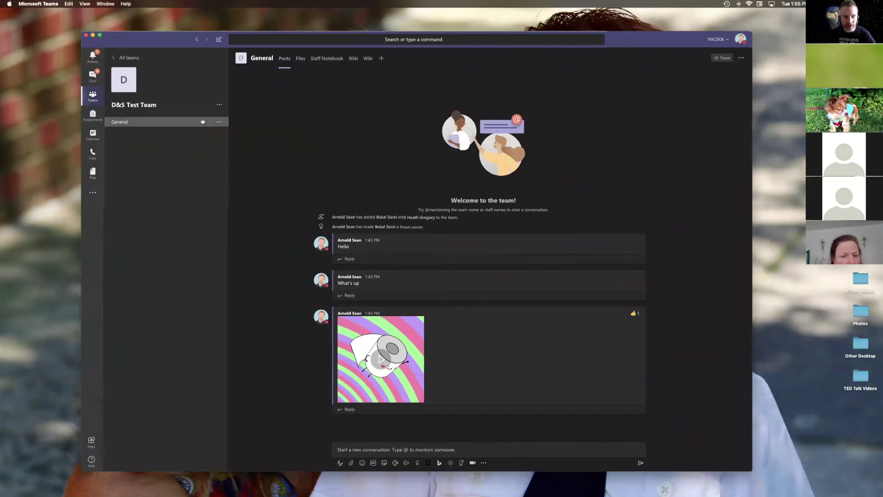
click(220, 106)
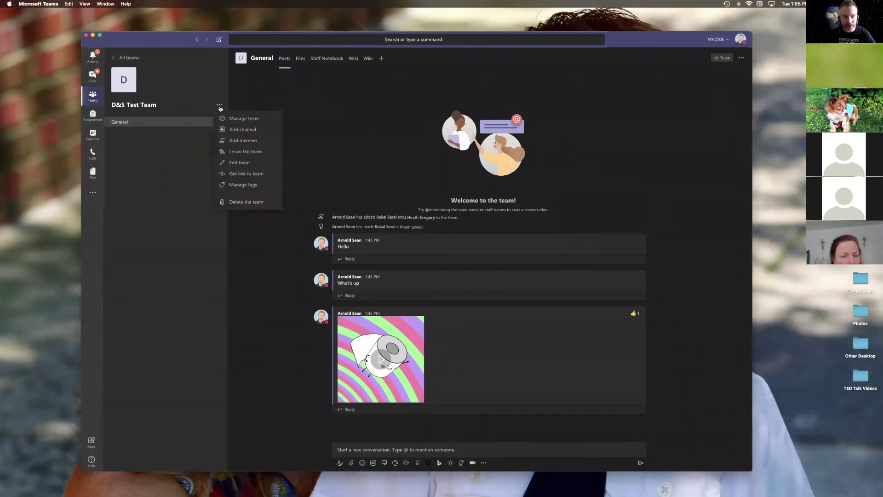
Step: Create a private channel named '6-1-1 Classes' in the team
click(239, 130)
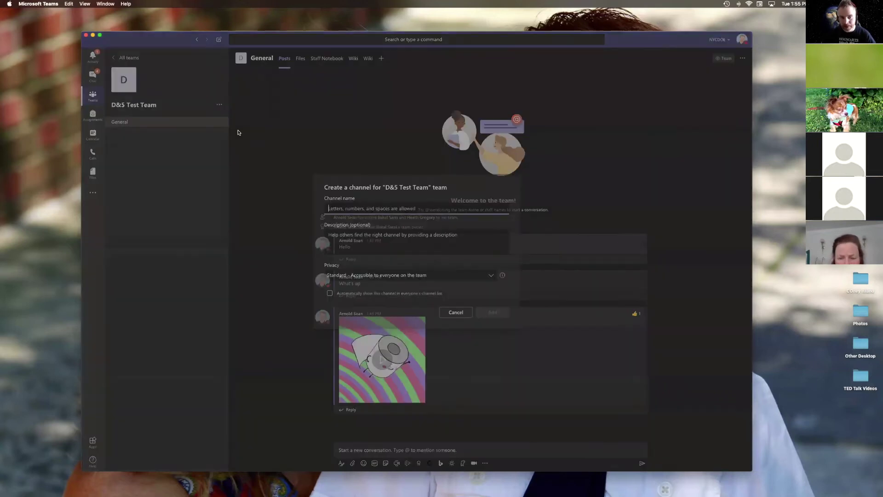
click(367, 207)
text(6)
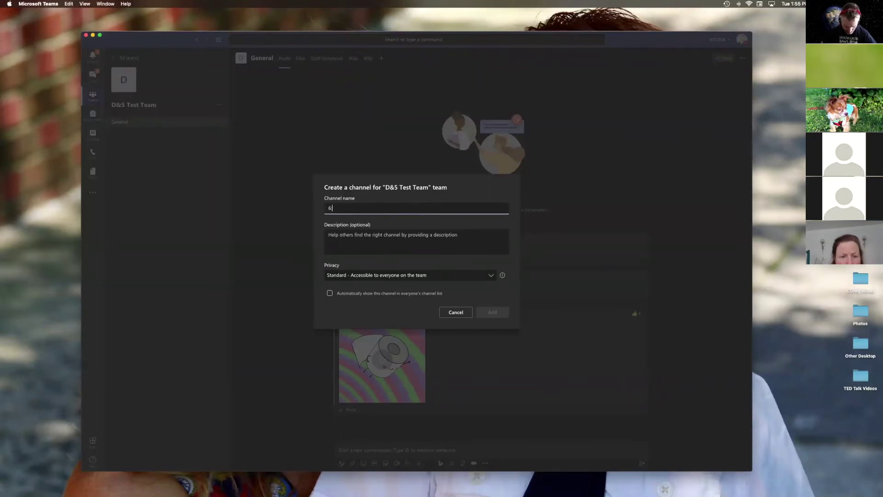
text(:1:1)
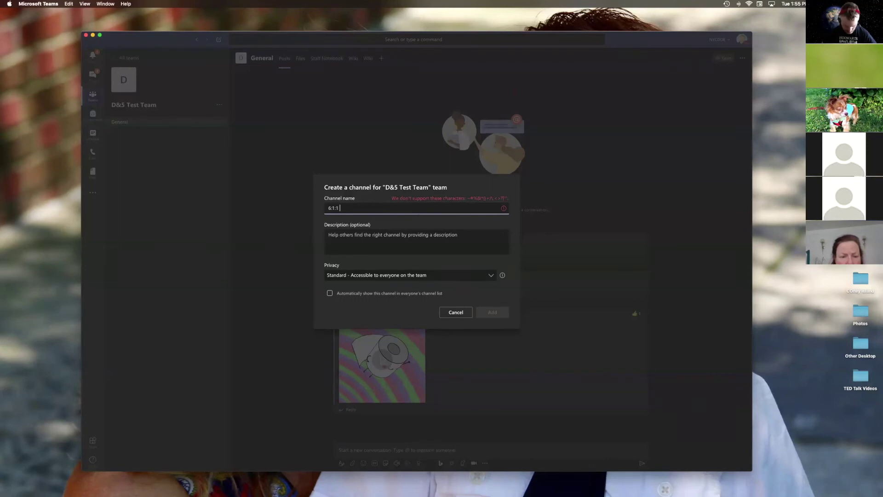
key(BackSpace)
key(BackSpace)
key(BackSpace)
key(BackSpace)
key(BackSpace)
text(-)
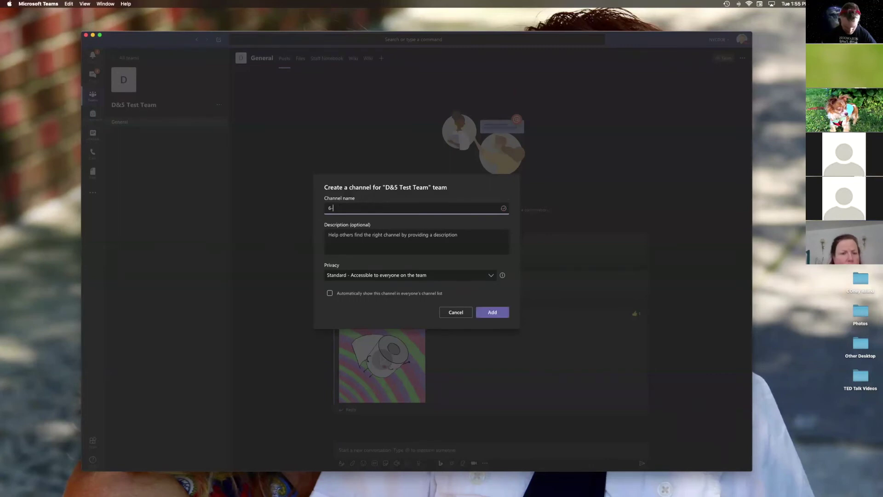
text(1-1 Classes)
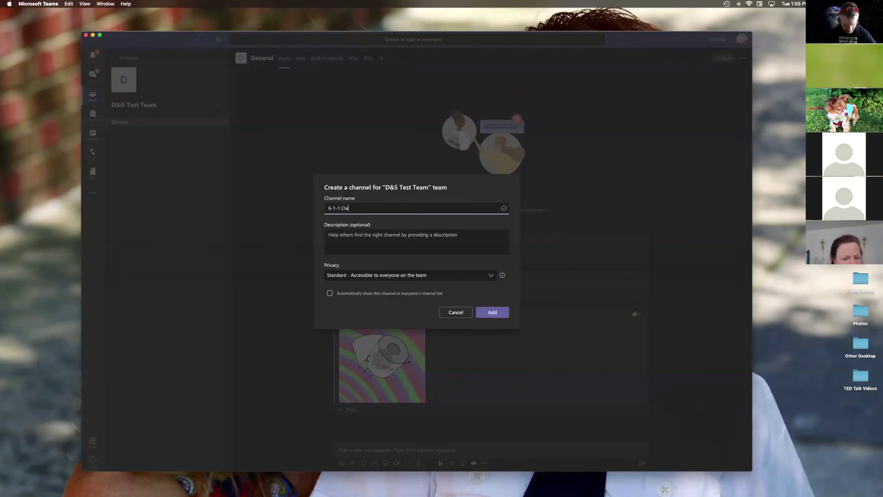
click(494, 275)
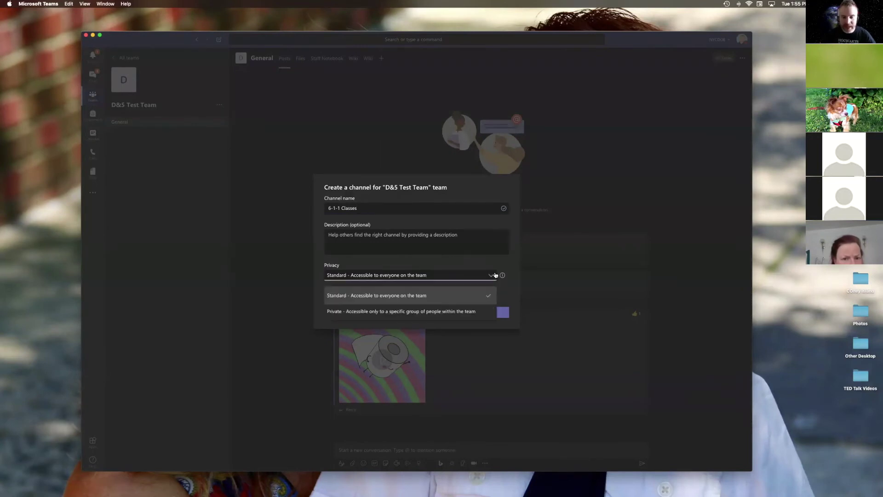
click(430, 312)
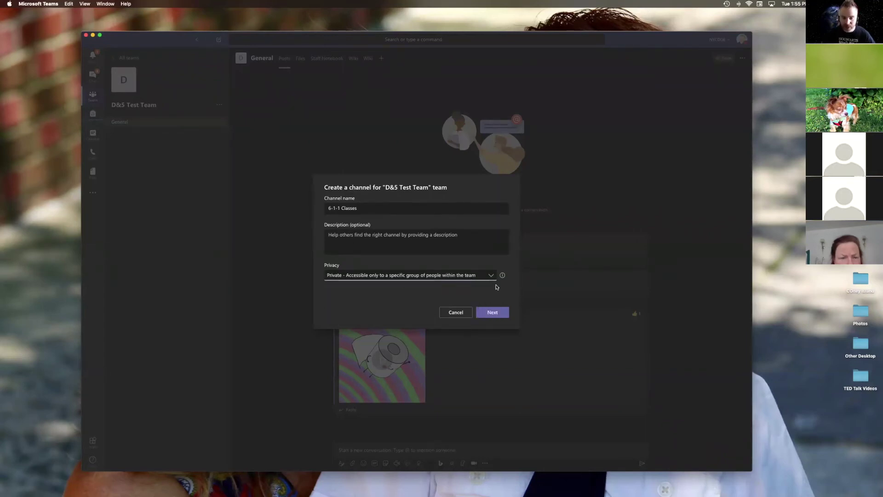
click(496, 312)
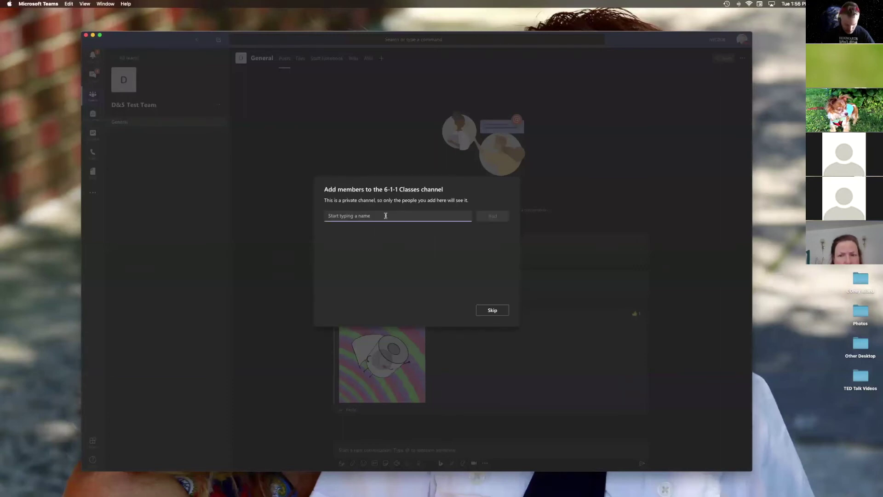
Step: Add the suggested teammate as a member of 6-1-1 Classes and open the channel
text(gre)
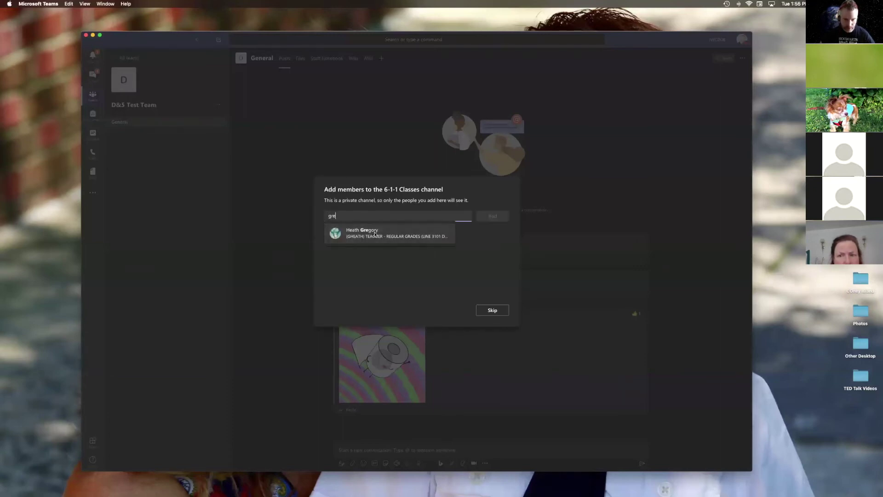
click(373, 231)
click(495, 219)
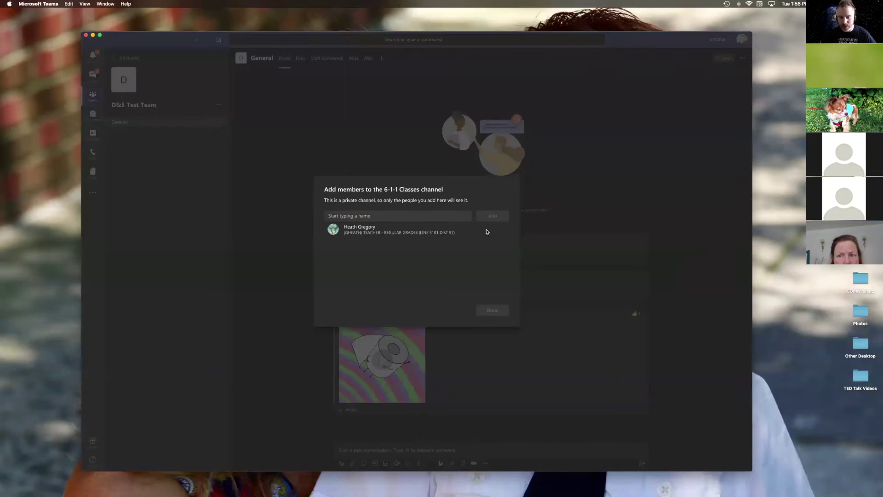
click(492, 310)
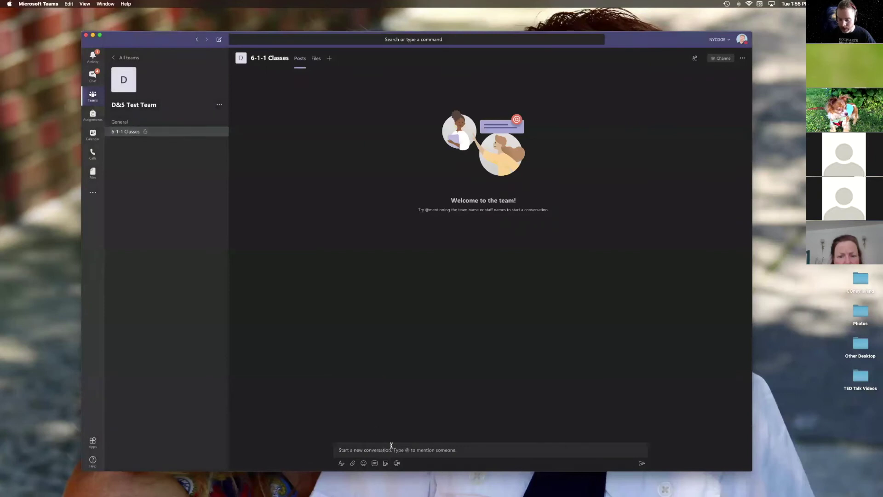
Step: Return to the General channel's posts
click(138, 124)
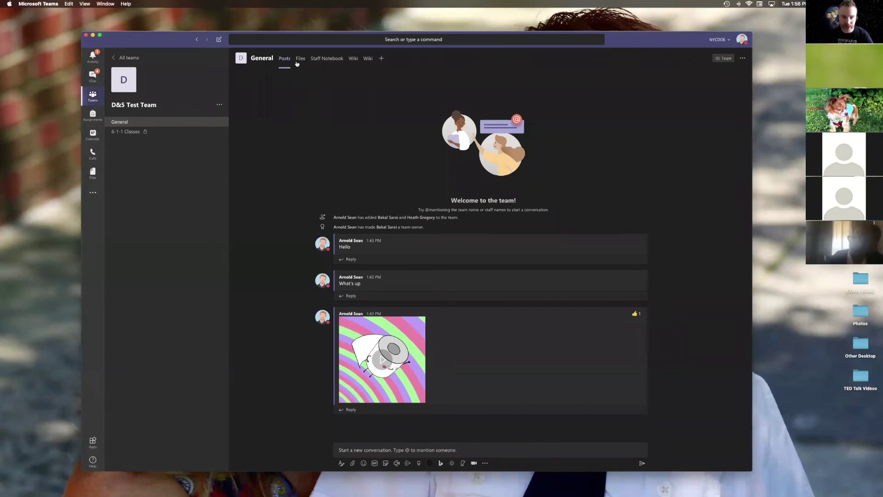
Step: Create a Word document named 'Test Doc' in the General channel's Files and start typing in it
click(297, 60)
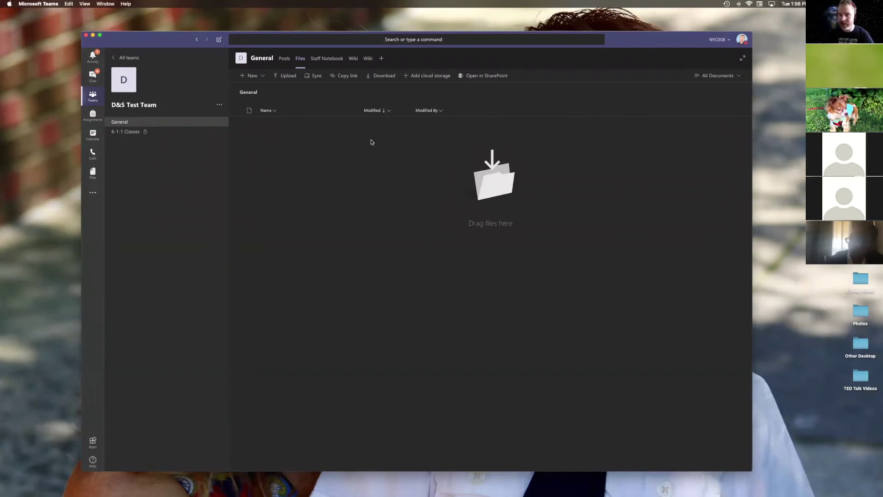
click(263, 76)
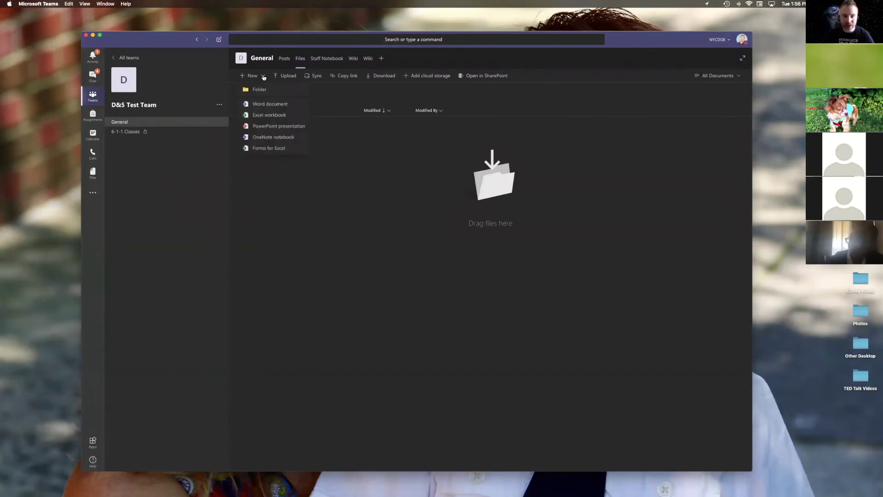
click(270, 105)
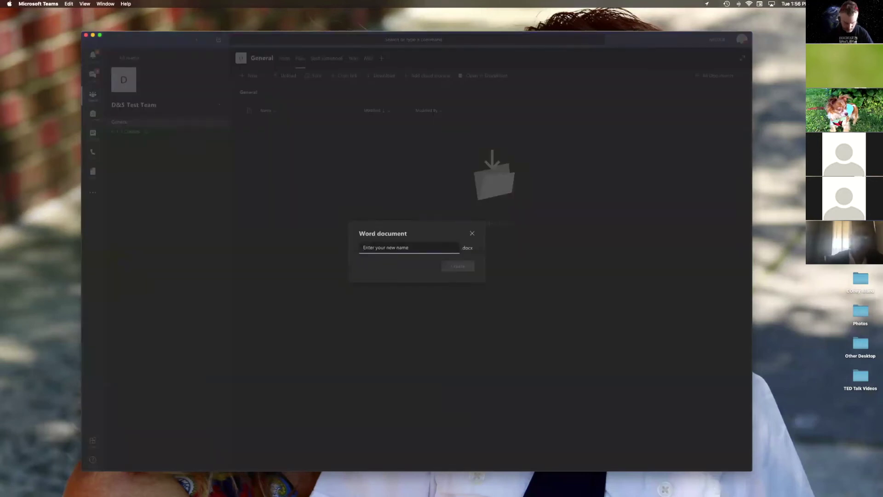
text(Test Doc)
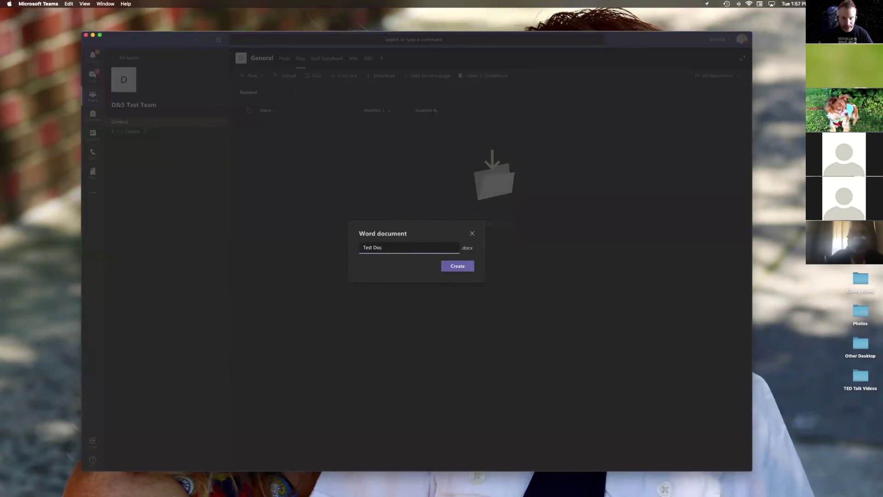
click(457, 266)
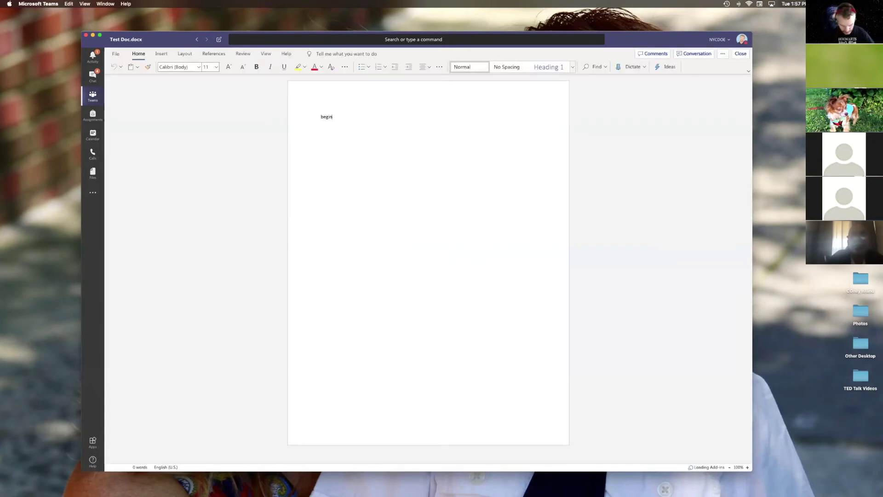
text(typing)
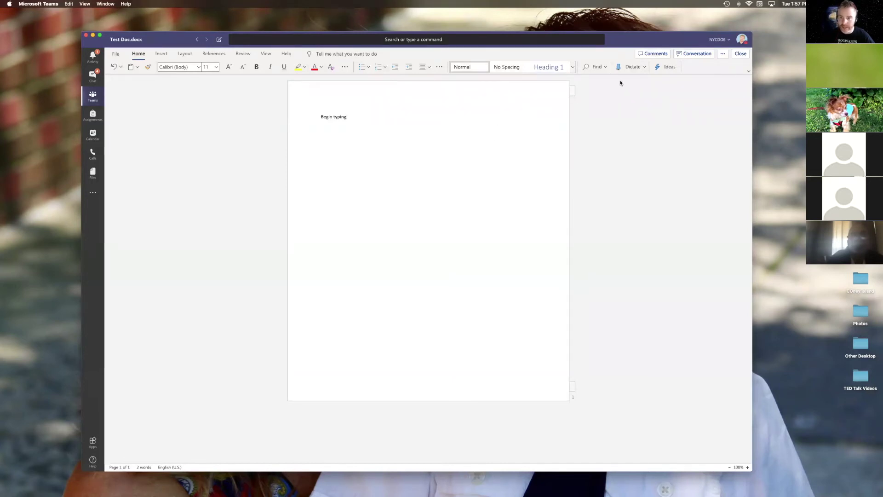
Step: Post 'Remember to finish your prologue' in Test Doc's conversation and add a paragraph below Begin typing
click(694, 55)
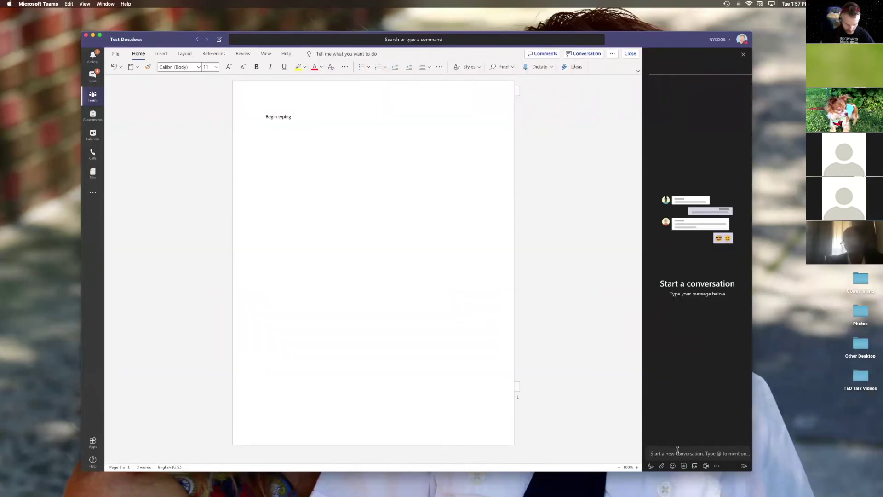
text(Reme)
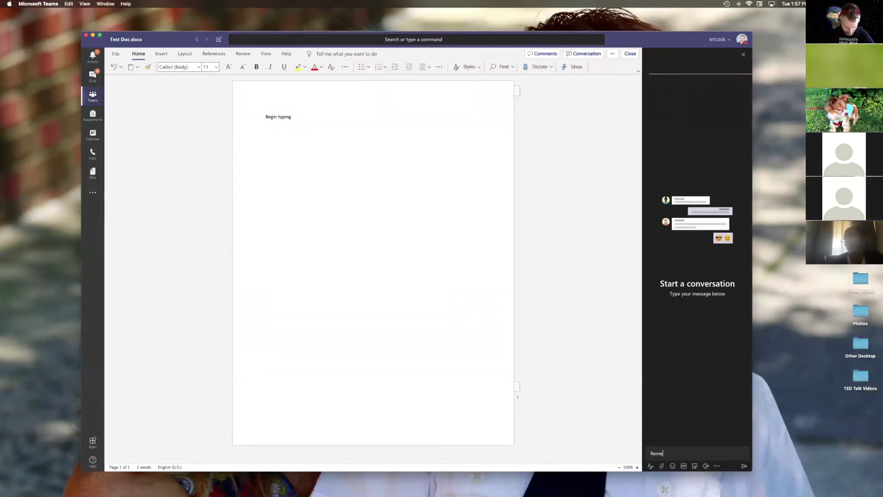
text(mber to)
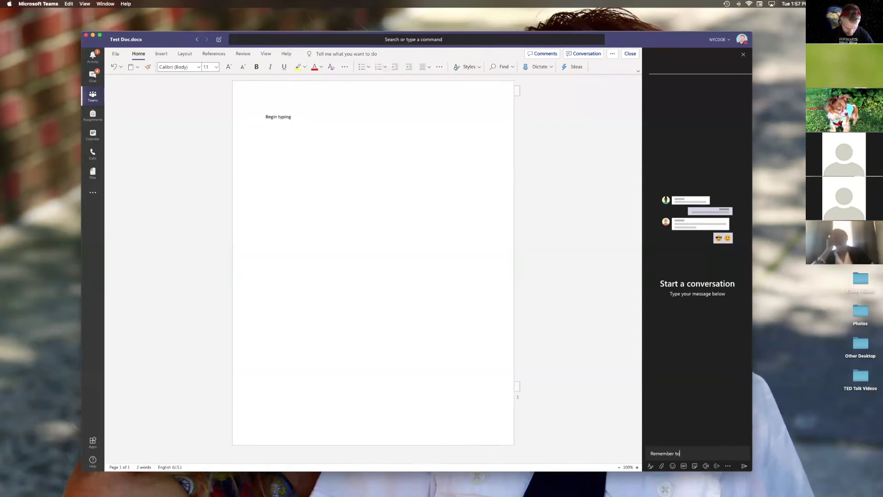
text( finish your )
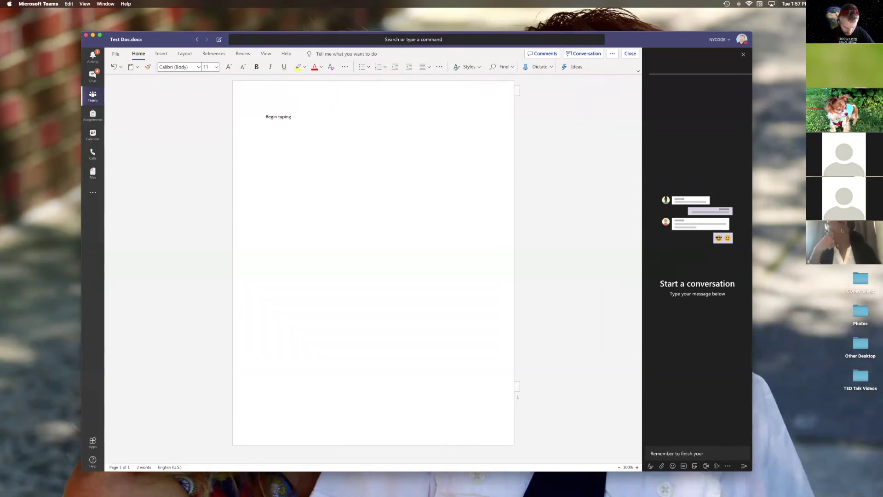
text(prologue)
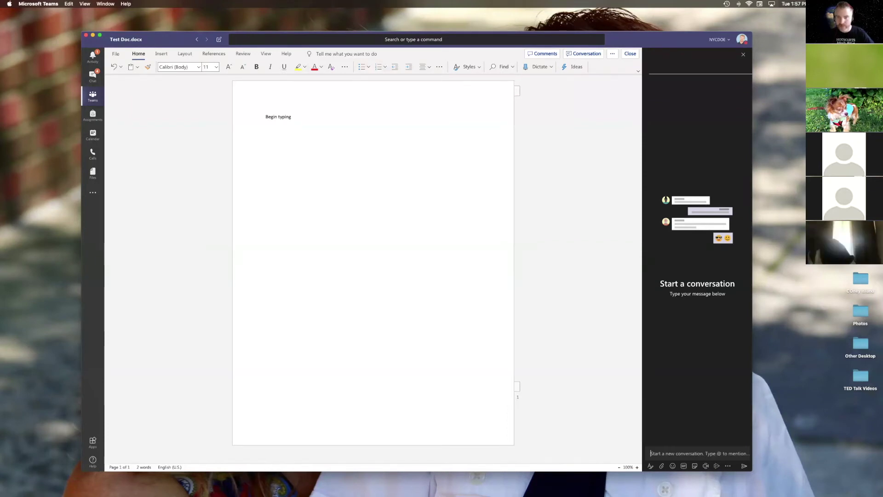
key(Return)
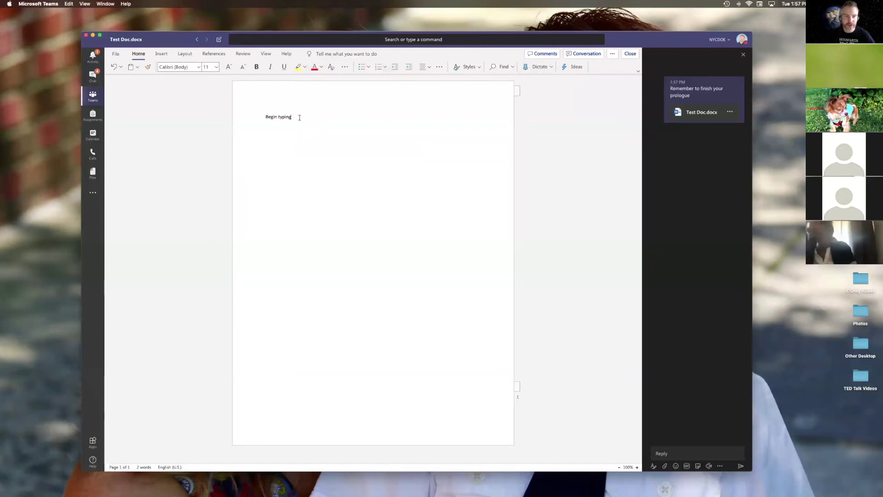
key(Return)
key(Return)
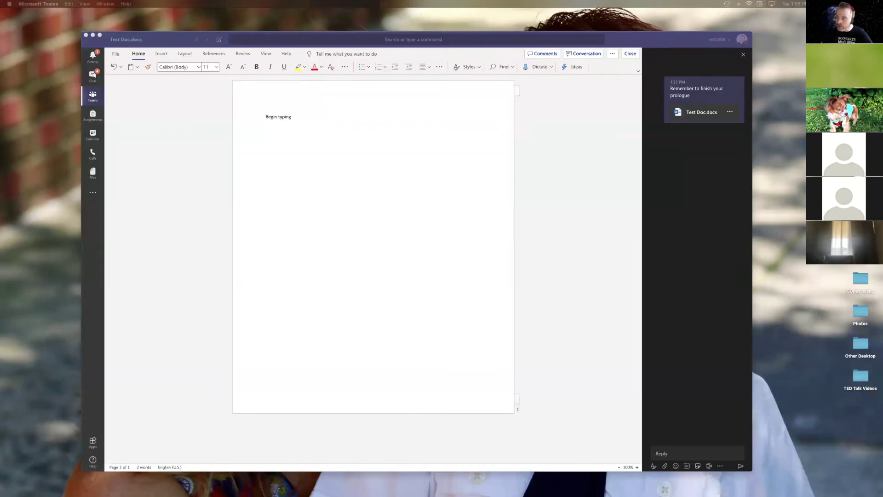
click(304, 128)
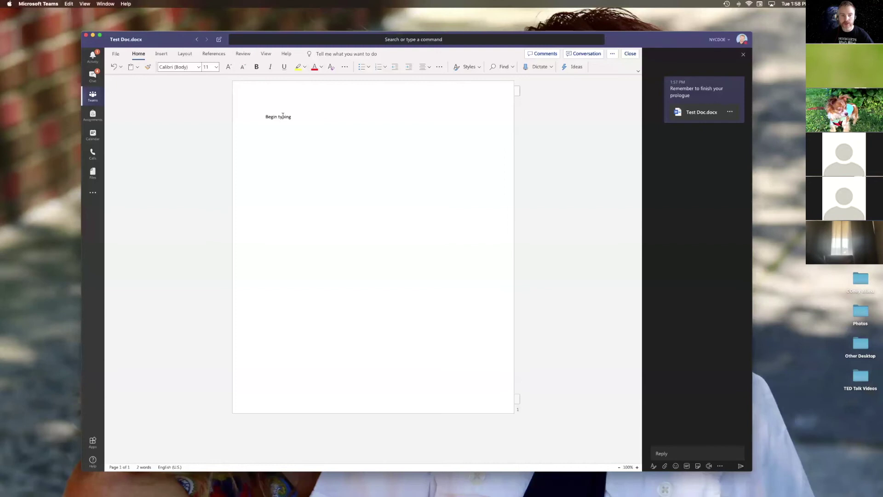
Step: Paste the Welcome heading and two paragraphs, change programme to programe, and open Immersive Reader
click(257, 116)
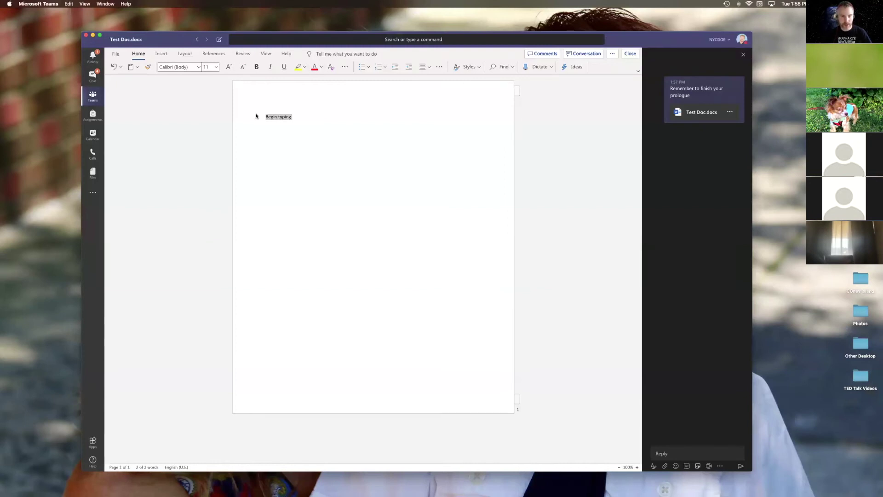
click(297, 132)
text(Welcome As a result of the recent developments with the COVID-19 outbreak, ALT has had to cancel the face to face OER20 Conference in London, 1-2 April 2020. Instead we are going to offer a reduced programme of activities online. The online programme will take place 1-2 April 2020 and utilise the experience that ALT has of running the ALT Online Winter Conference.  We have put together these pages to provide as much information and help as possible in order to maximise your experience of the online programme of activities. As you will be aware these arrangements have had to be implemented very quickly in order to accommodate this change of plan and we would ask you to be patient while we update pages accordingly.)
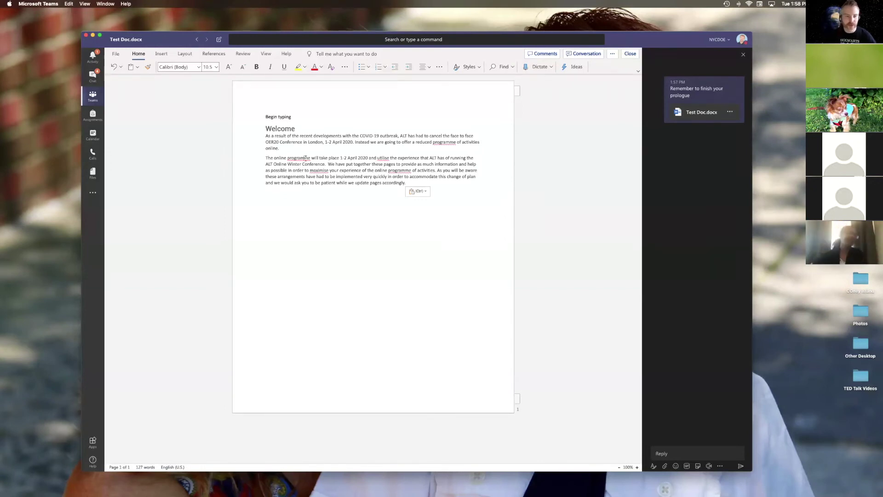
click(305, 158)
key(BackSpace)
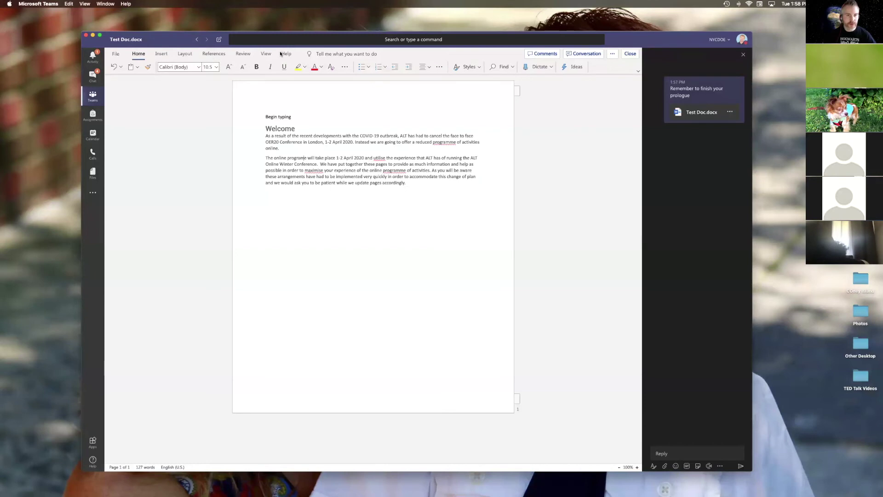
click(265, 56)
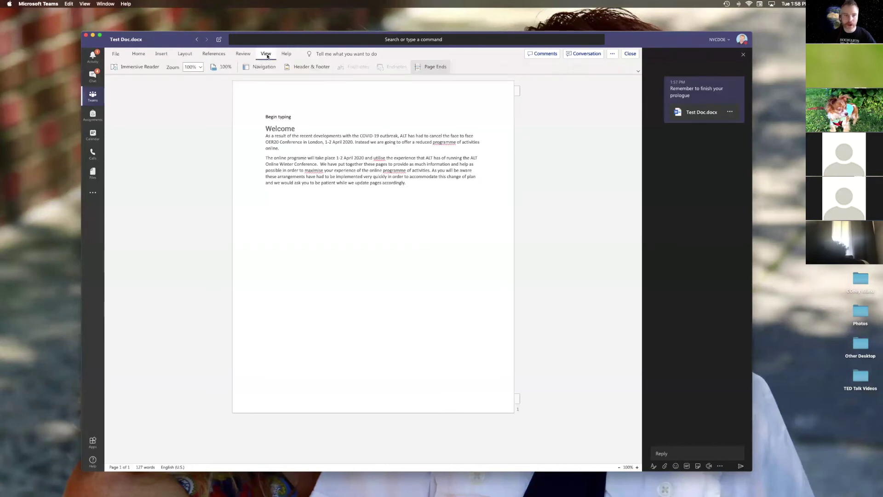
click(139, 68)
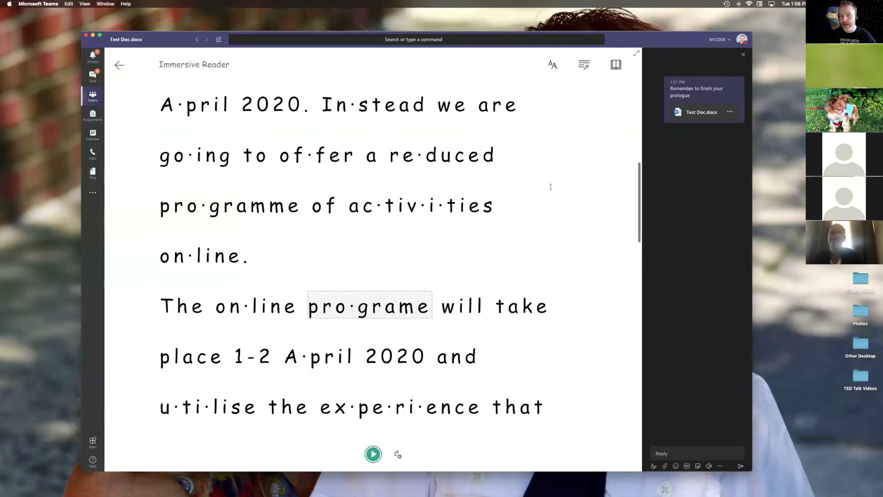
Step: Have Immersive Reader read part of Test Doc aloud, then pause it
scroll(564, 187, down, 2)
scroll(540, 188, up, 2)
scroll(450, 198, up, 5)
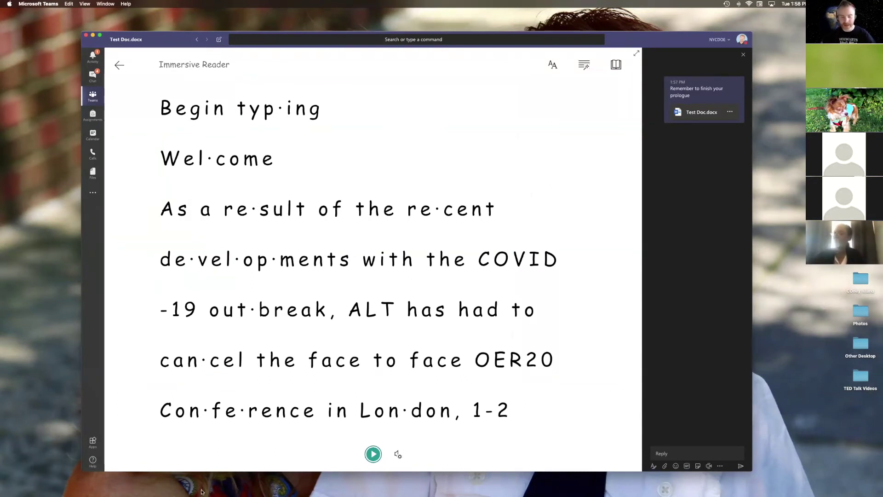
click(373, 453)
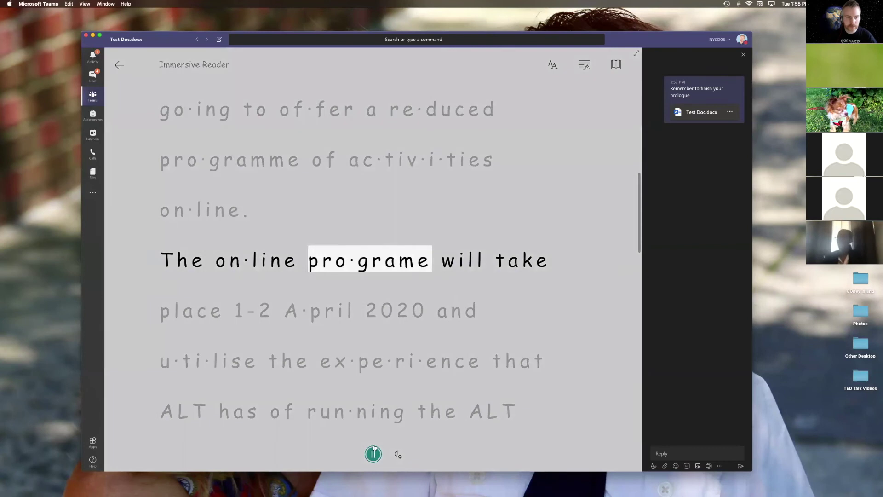
key(XF86AudioRaiseVolume)
key(XF86AudioRaiseVolume)
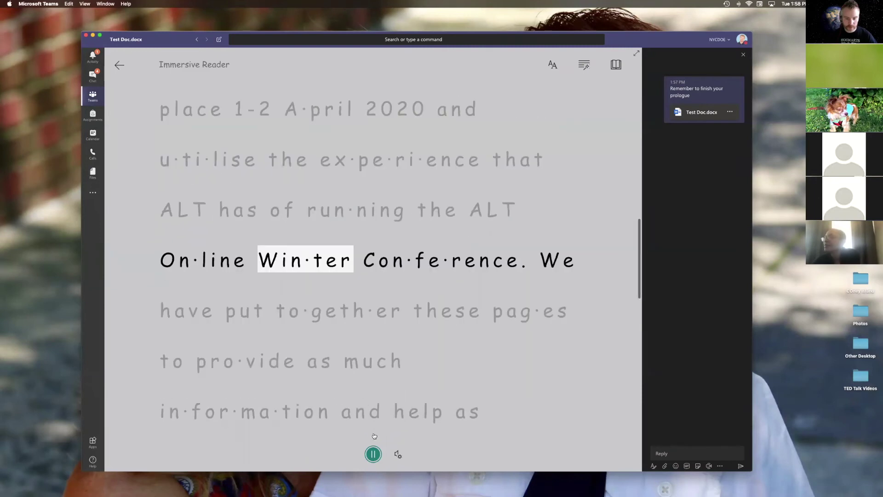
click(372, 454)
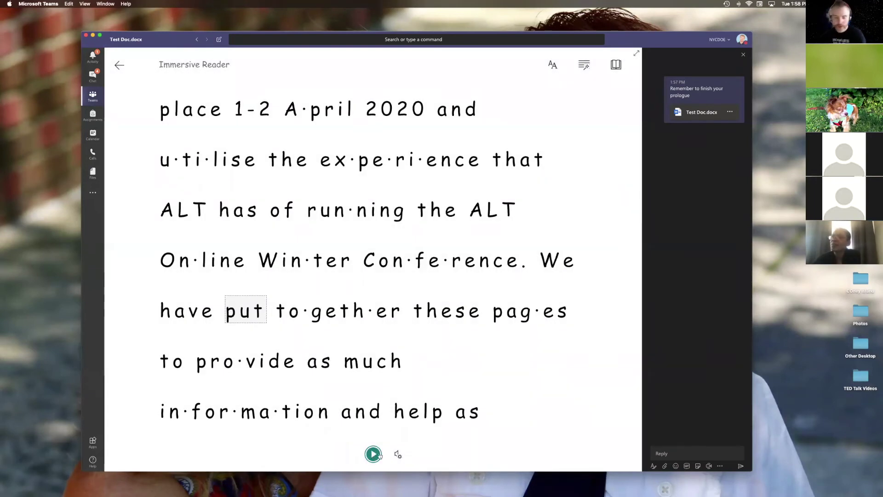
Step: Check the voice settings, then show the text size, spacing and font preferences
click(398, 454)
click(528, 399)
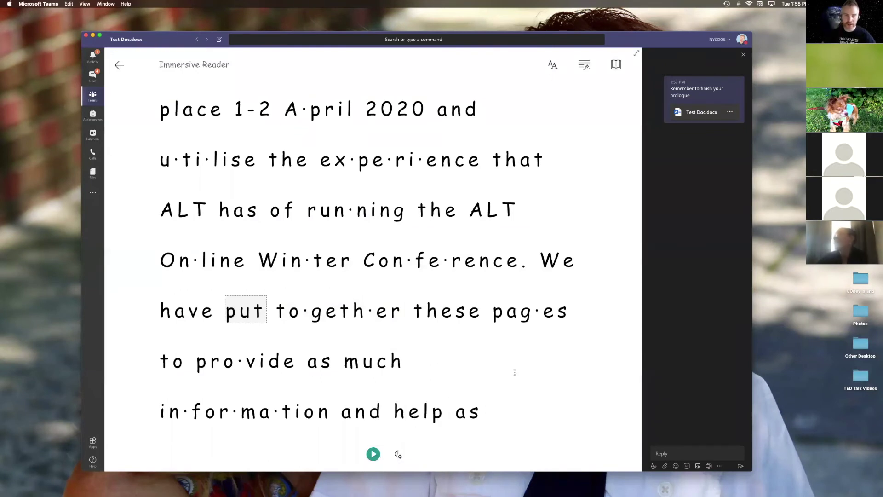
scroll(499, 236, up, 8)
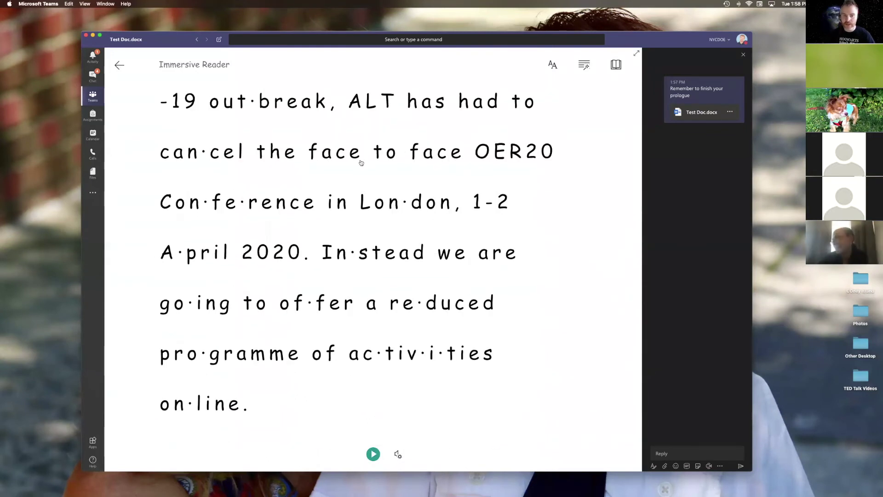
scroll(321, 110, up, 5)
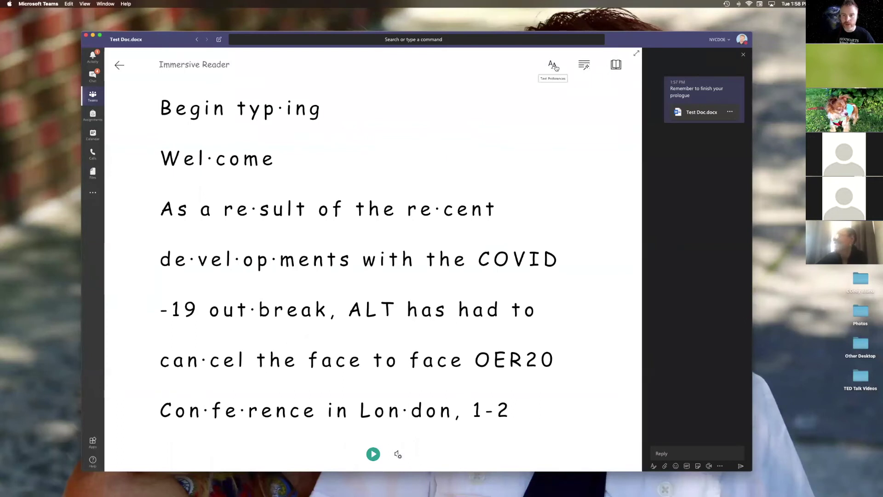
click(553, 65)
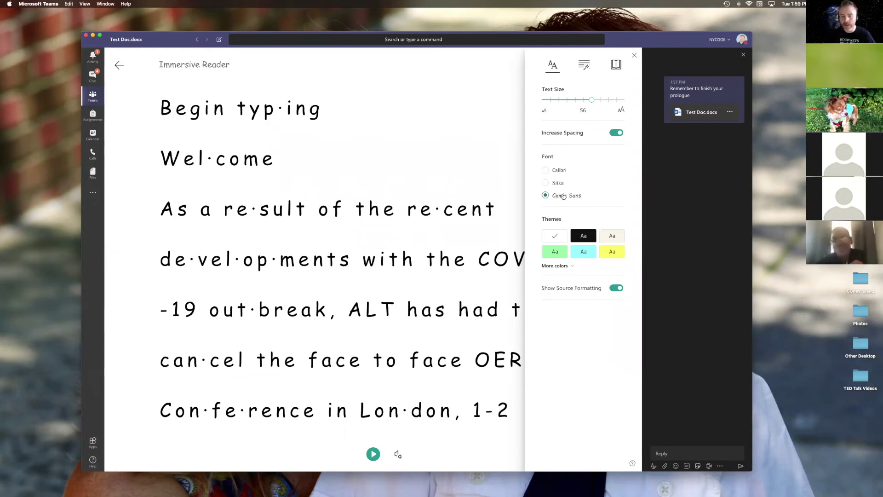
Step: Try the Black and White themes, then turn Syllables off in Grammar Options
click(574, 235)
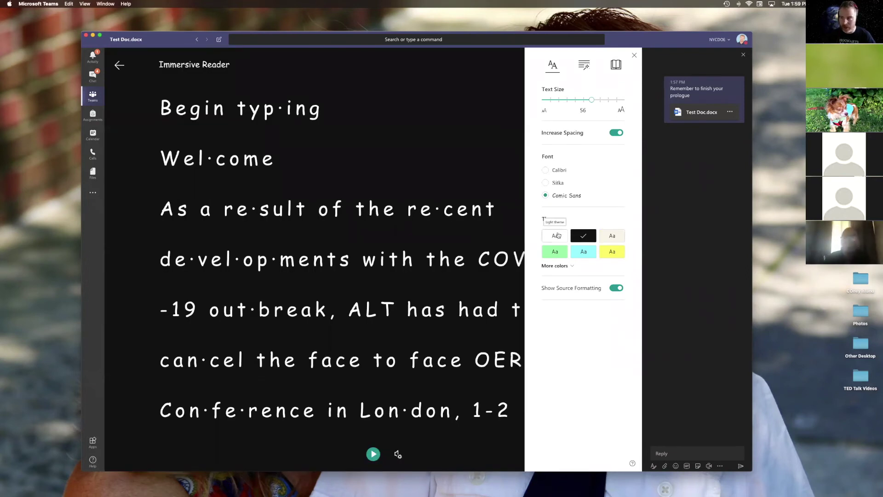
click(554, 235)
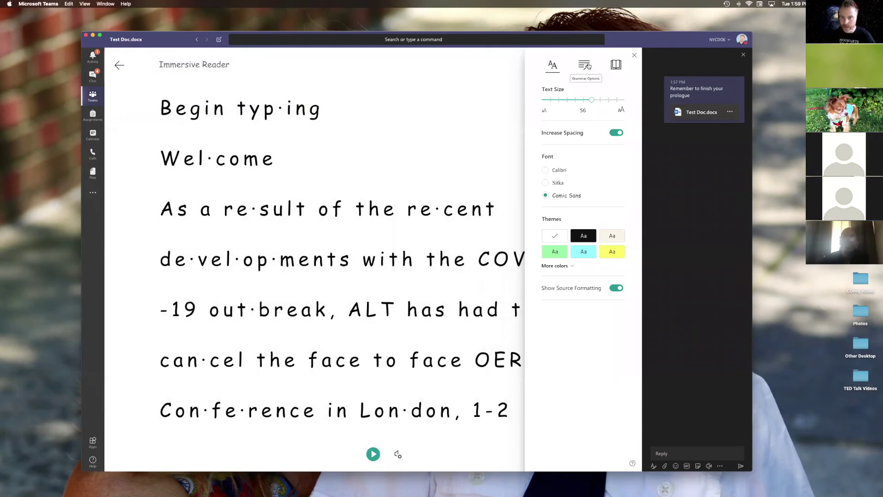
click(588, 66)
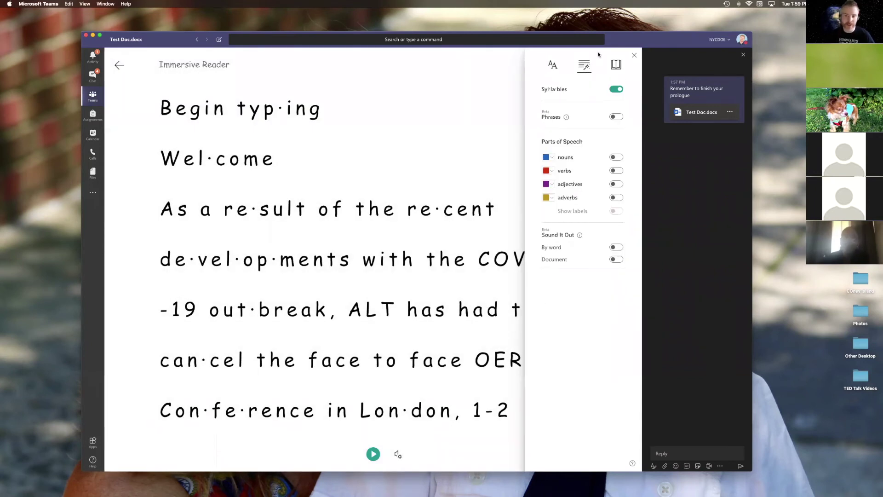
drag(647, 47, 659, 51)
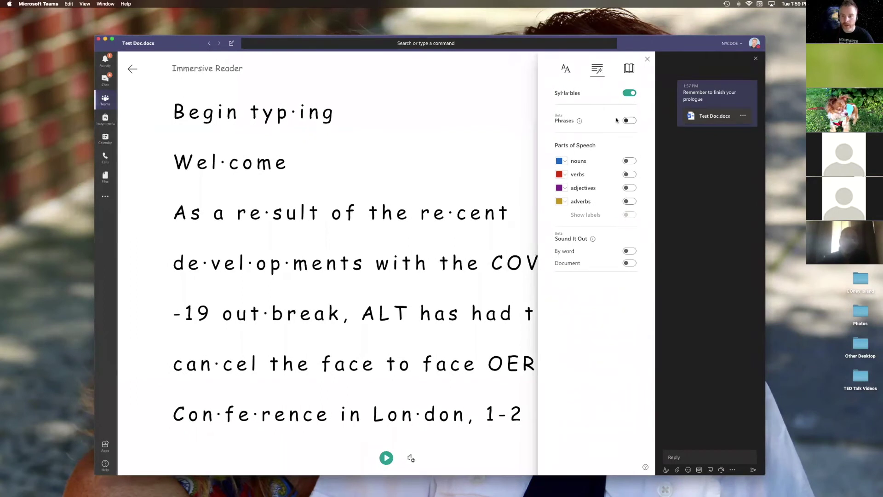
click(631, 93)
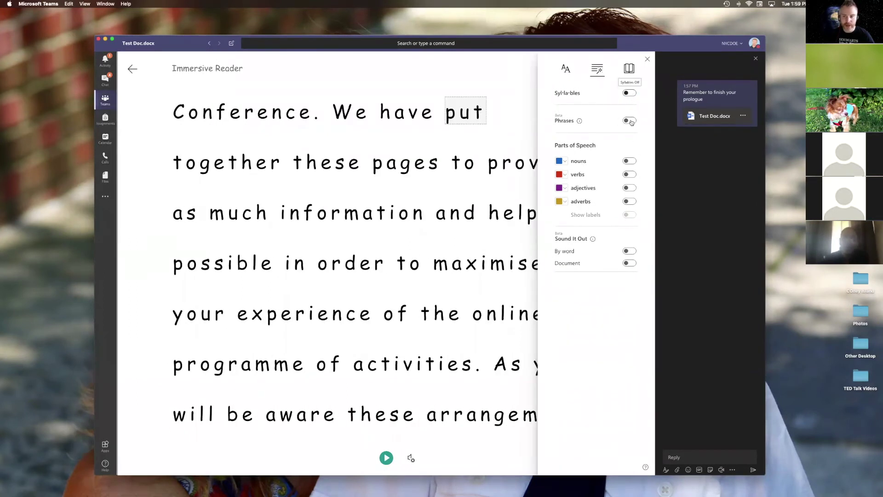
Step: Toggle noun and verb colouring and Sound It Out on and off, then show Reading Preferences
click(629, 160)
click(630, 174)
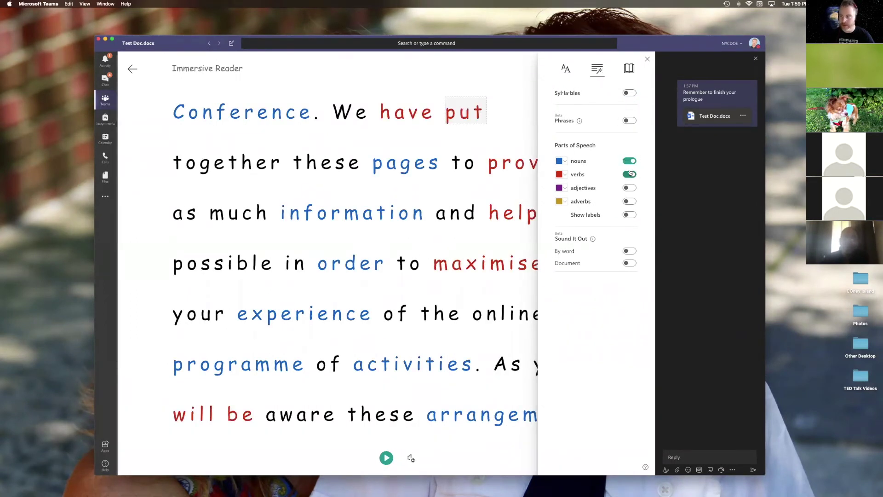
click(629, 161)
click(629, 173)
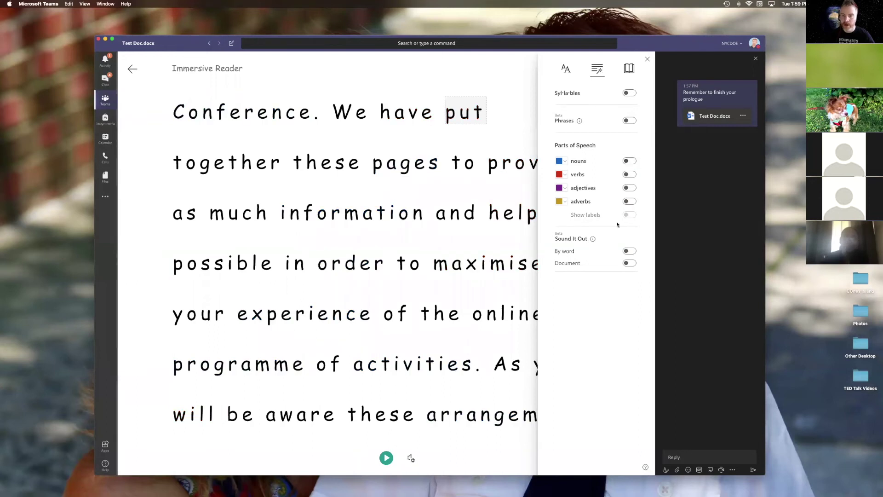
click(629, 263)
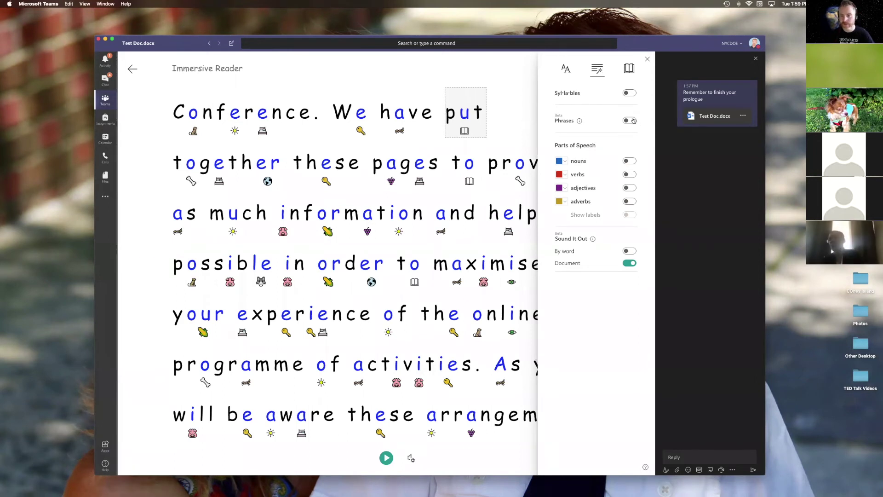
click(630, 263)
click(630, 69)
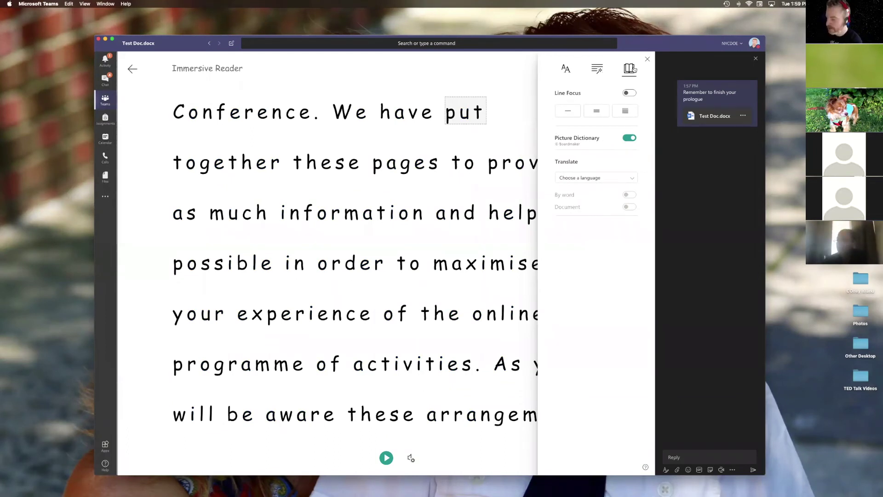
Step: Try Line Focus during a Play-and-Pause read-aloud, then turn Line Focus back off
click(569, 111)
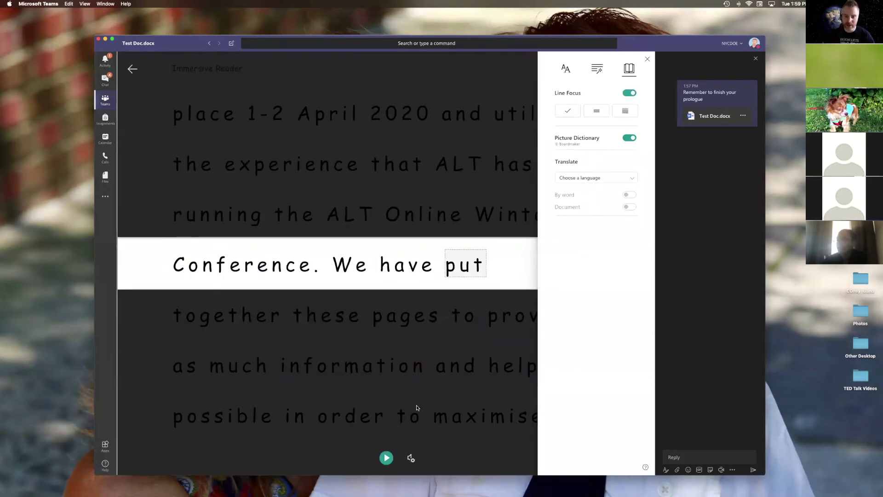
click(387, 457)
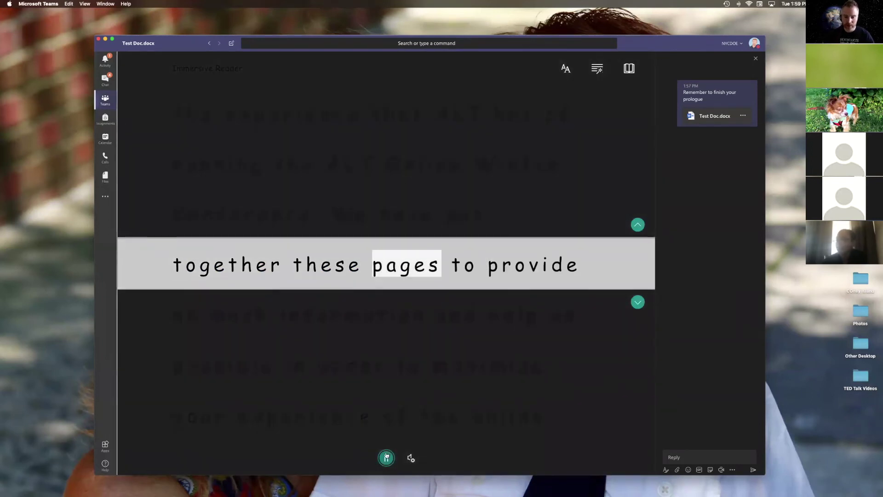
click(386, 457)
click(627, 70)
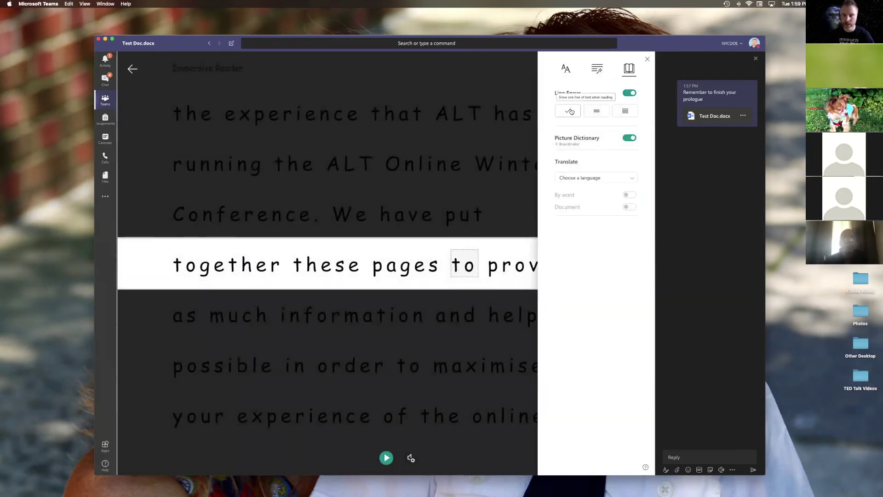
click(628, 94)
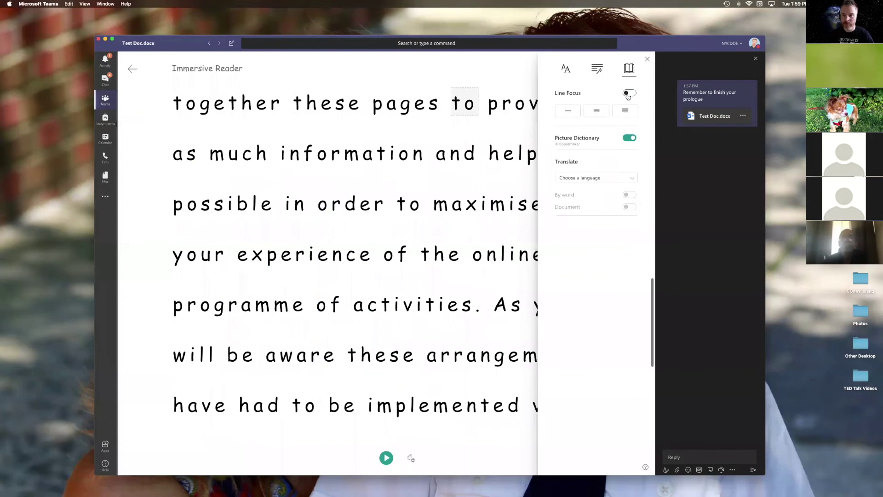
Step: Choose Portuguese (Brazil) as the Translate language
click(614, 180)
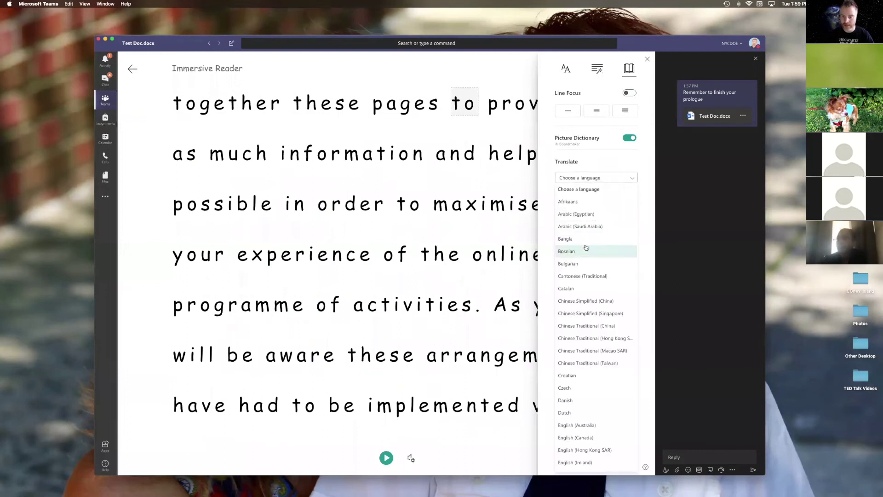
scroll(583, 331, down, 10)
scroll(583, 332, down, 8)
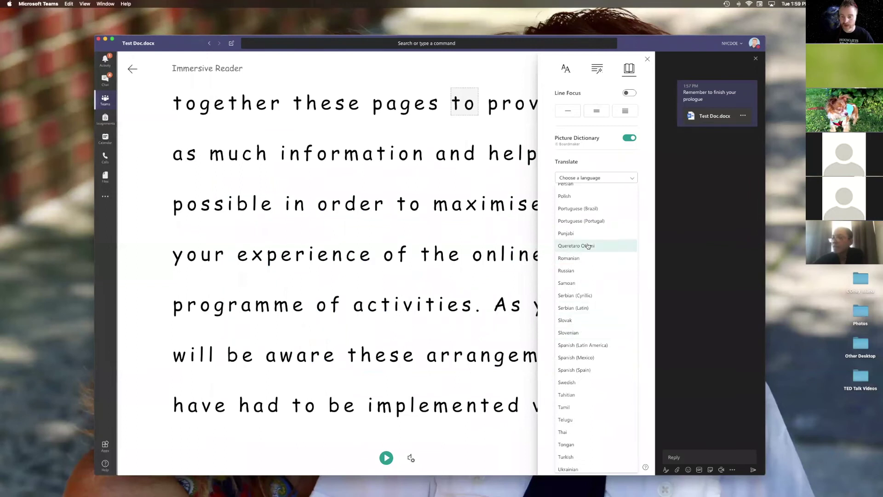
click(579, 209)
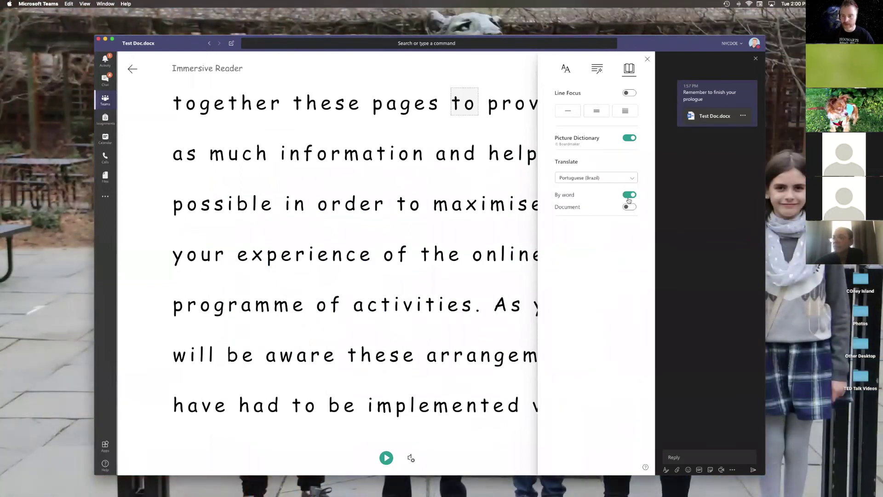
Step: Switch translation from By word to Document and compare the Original with the Portuguese text
click(629, 195)
click(629, 208)
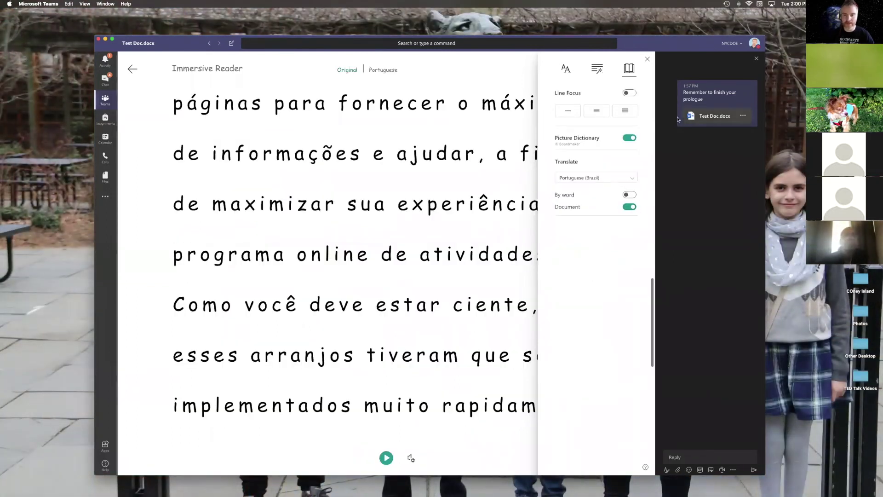
click(647, 59)
scroll(400, 162, up, 5)
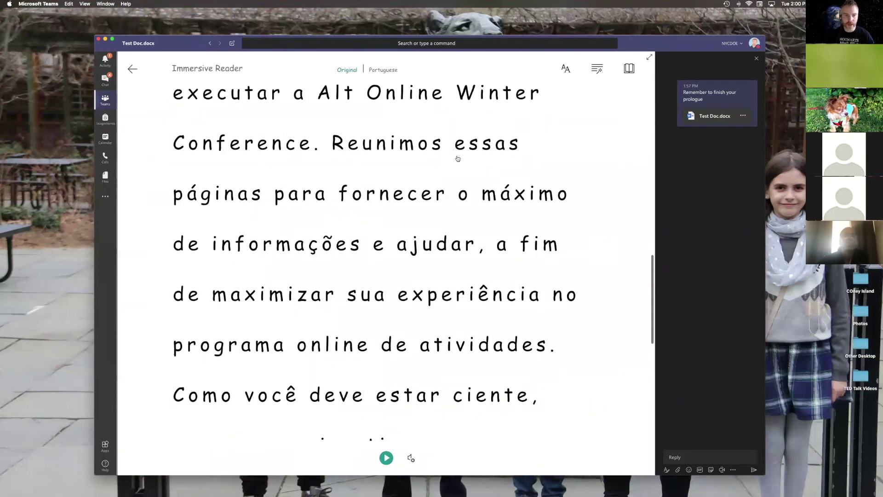
click(357, 71)
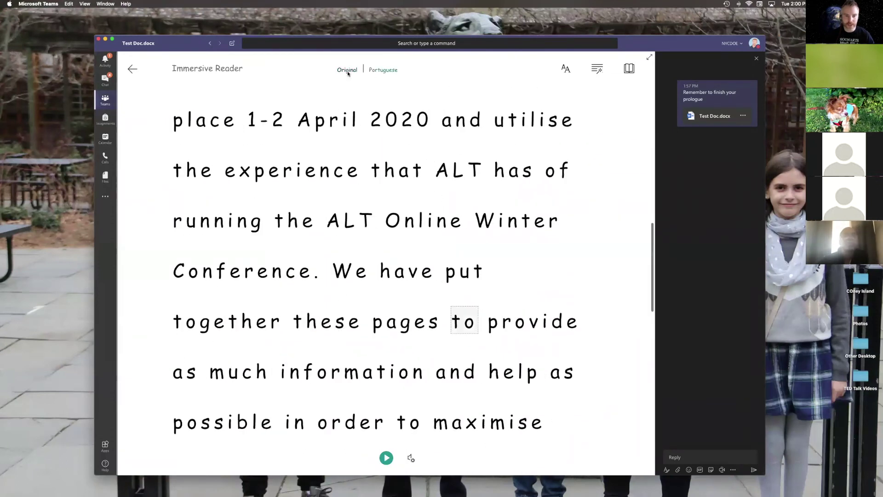
click(375, 71)
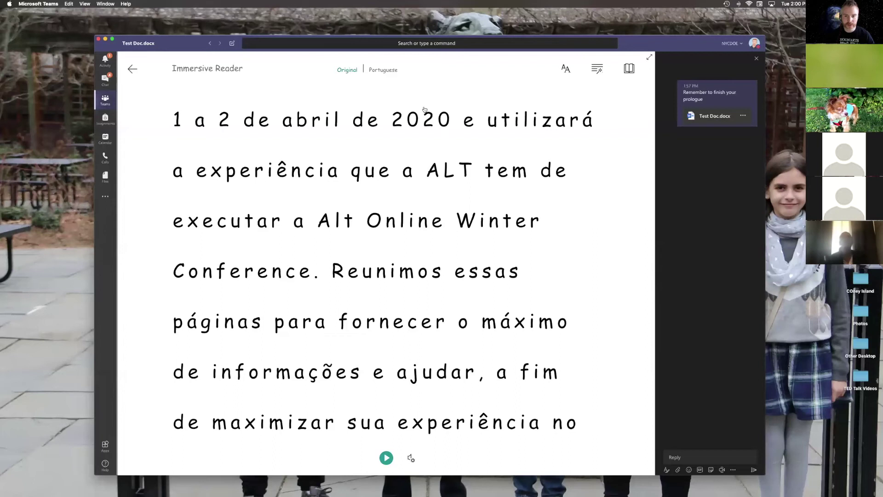
Step: Hear '2020' pronounced and play then pause the Portuguese read-aloud
click(431, 132)
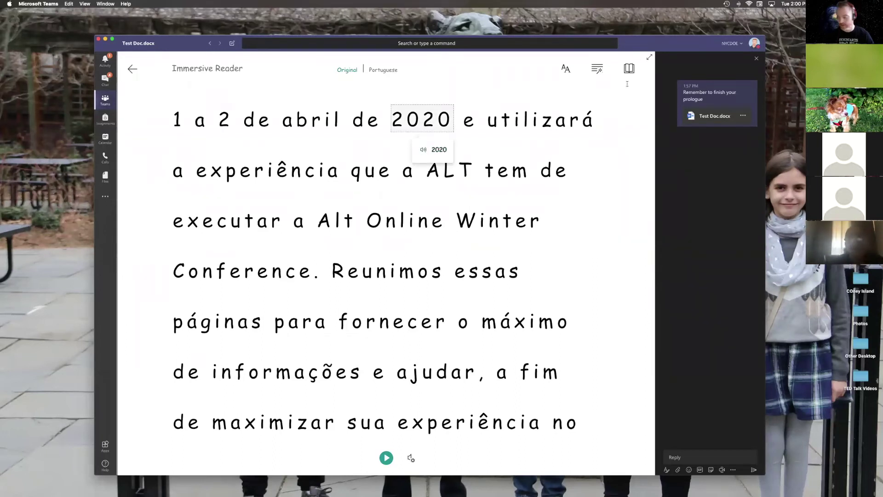
click(385, 458)
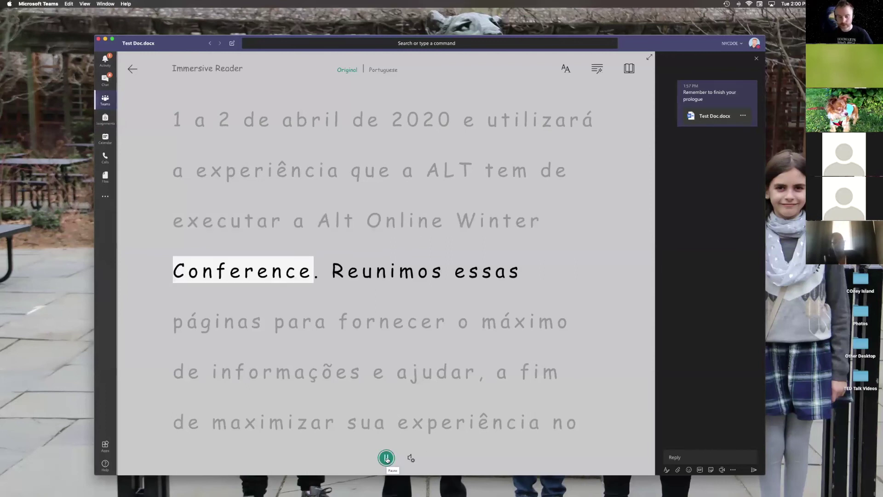
click(386, 458)
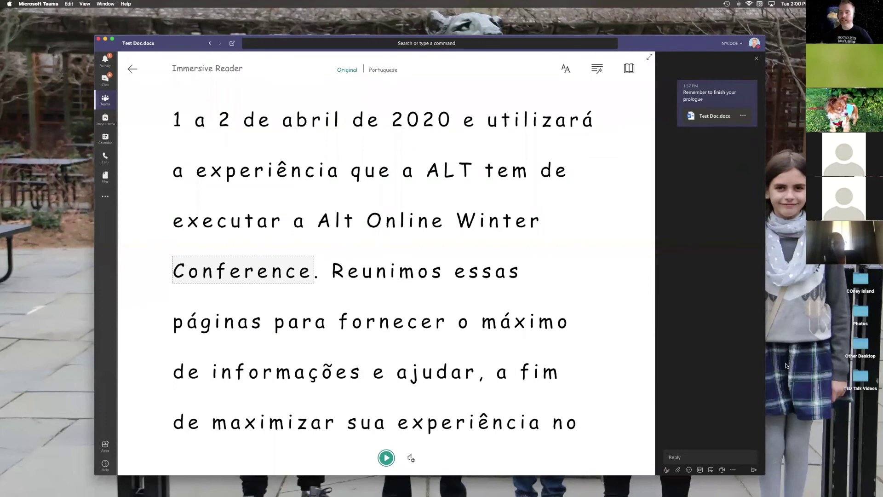
click(629, 68)
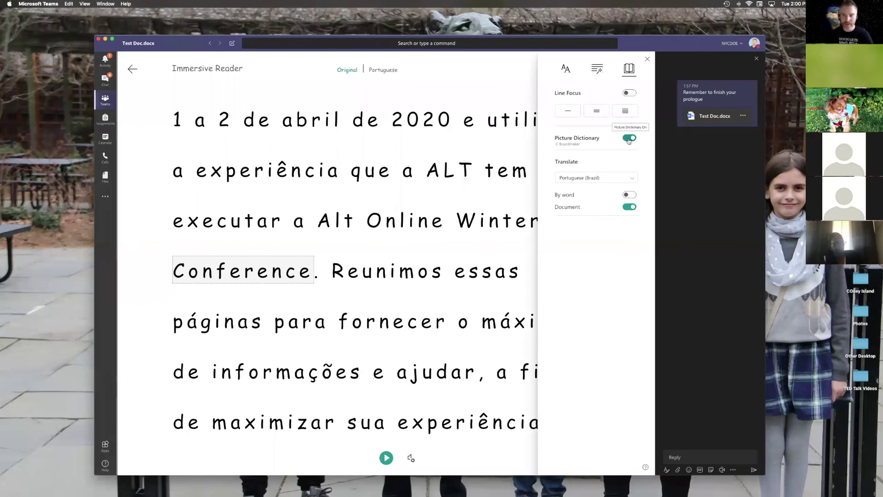
Step: Turn Document translation off and view the Picture Dictionary entry for 'pages'
click(629, 207)
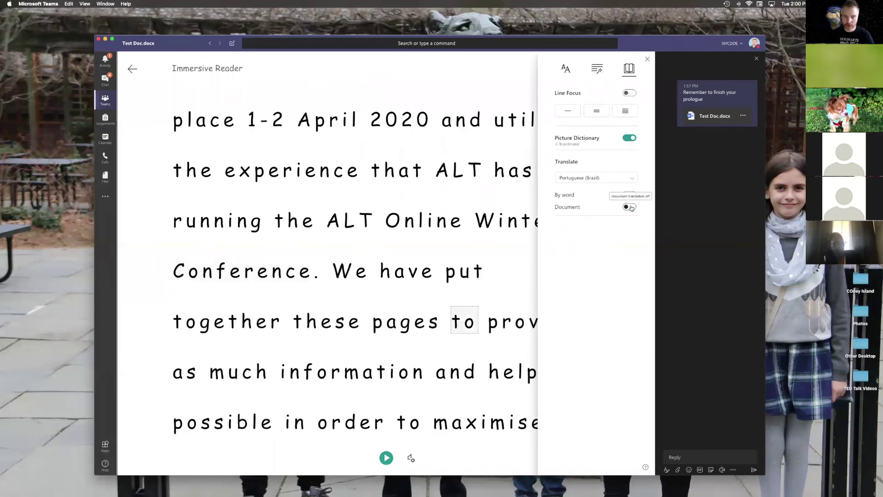
scroll(359, 149, up, 1)
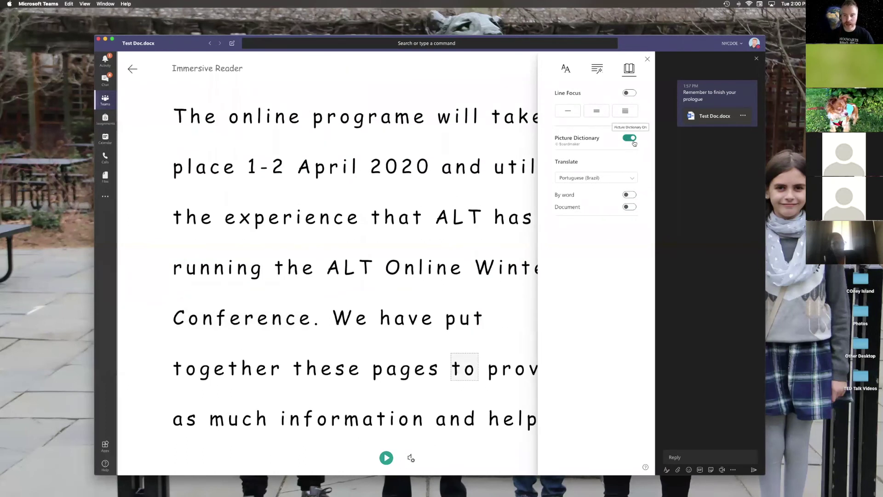
click(648, 61)
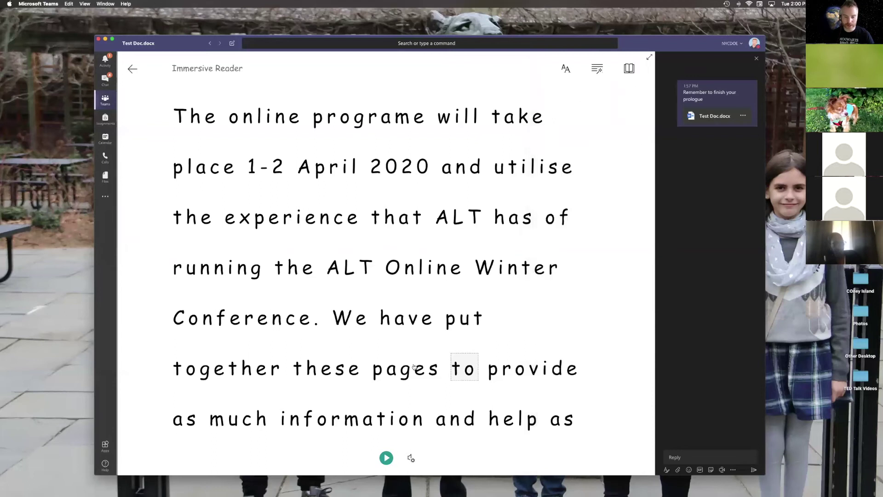
click(414, 367)
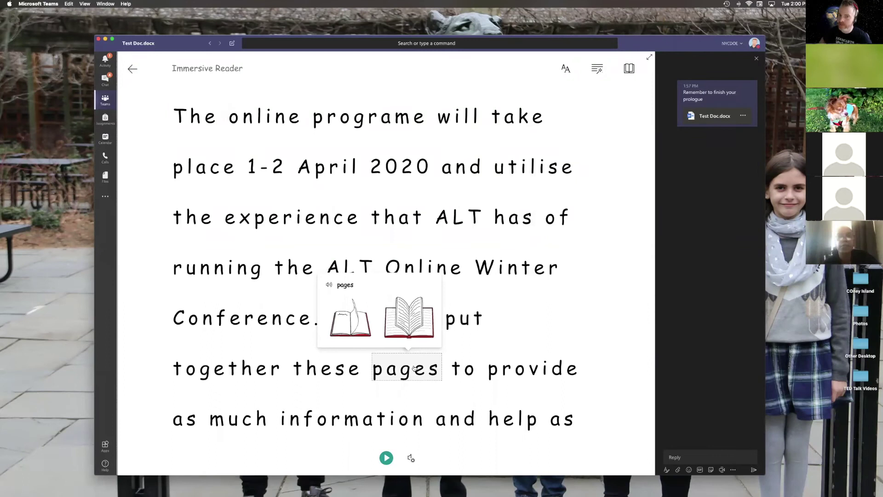
Step: Exit Immersive Reader and return to the General channel's files
click(628, 68)
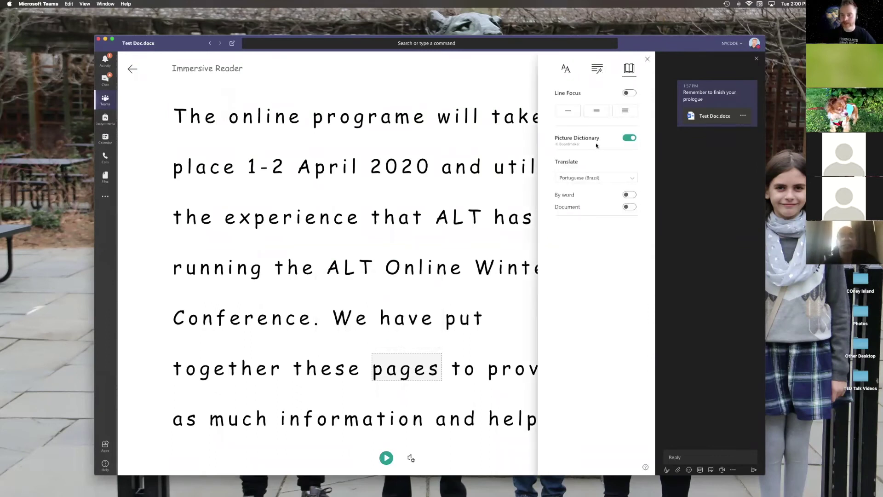
click(132, 69)
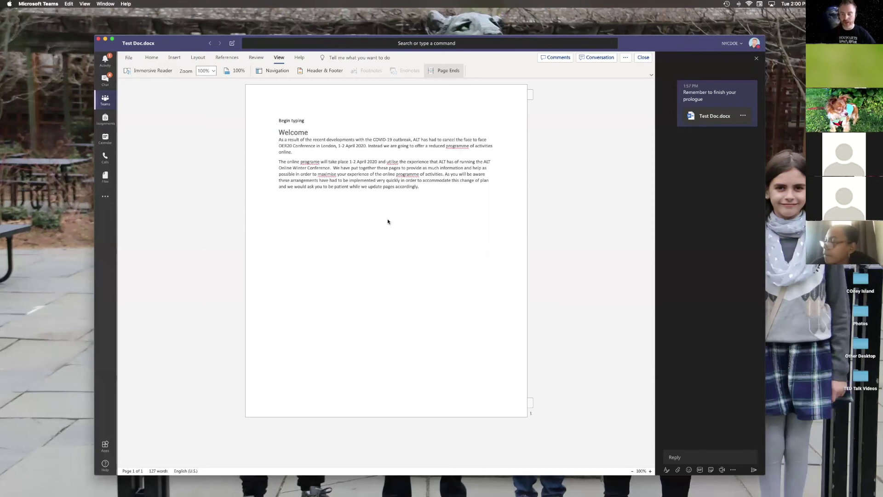
click(106, 101)
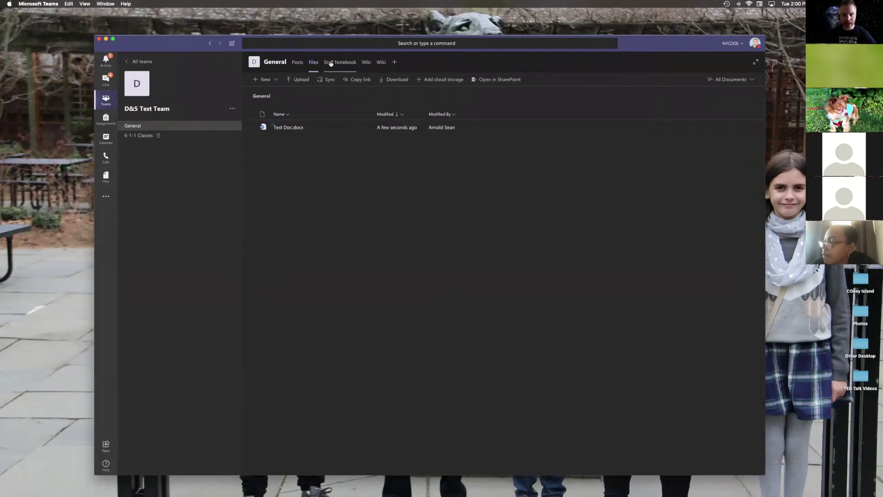
click(395, 62)
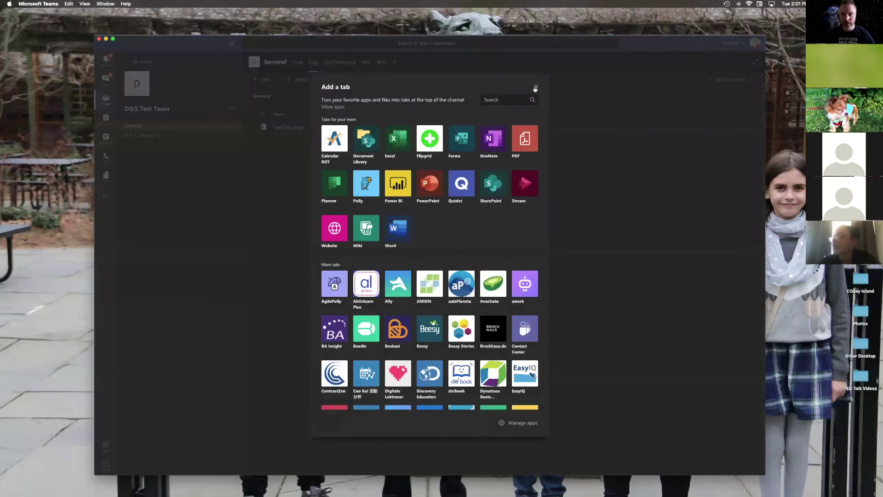
click(535, 88)
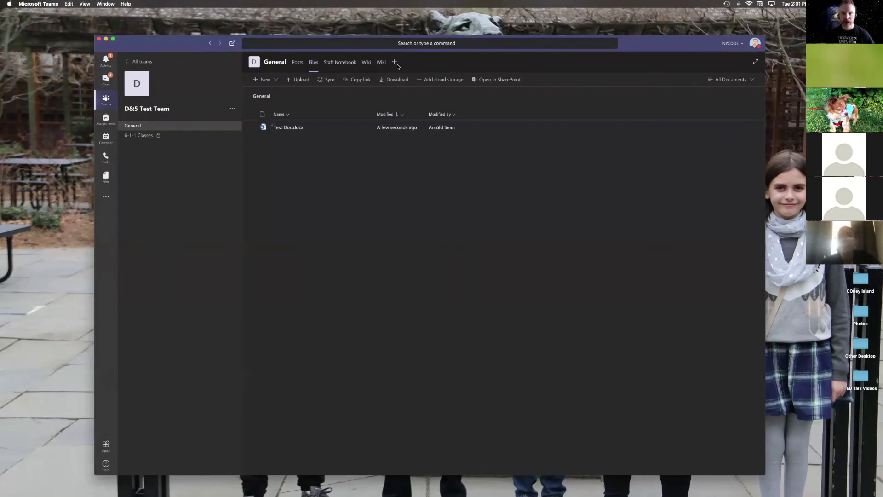
click(395, 62)
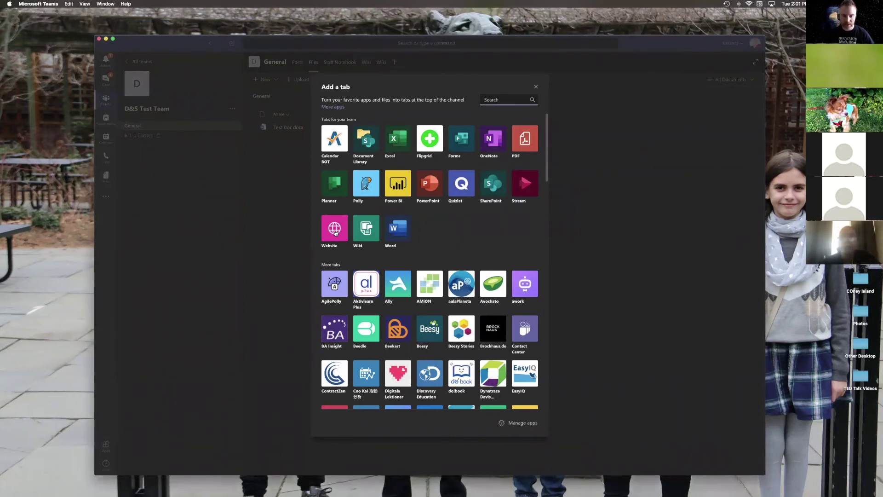
key(Escape)
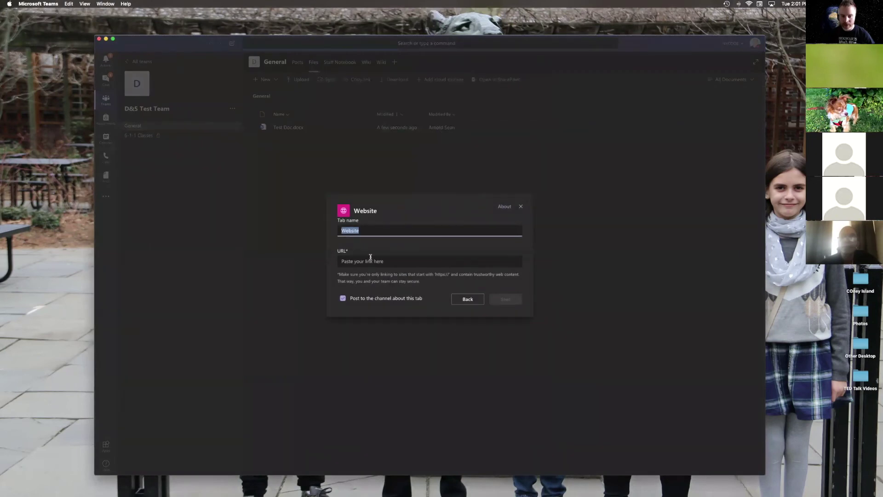
click(370, 261)
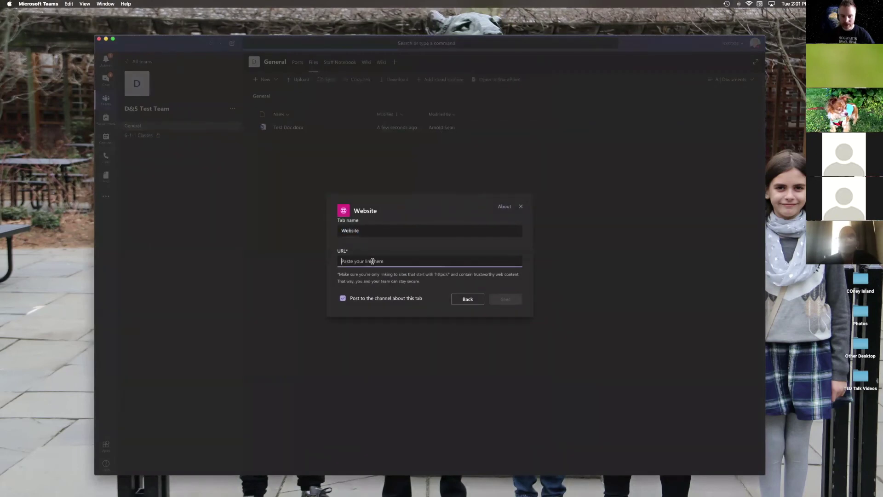
text(https://d75stem.d75edu.com)
double_click(364, 226)
text(D)
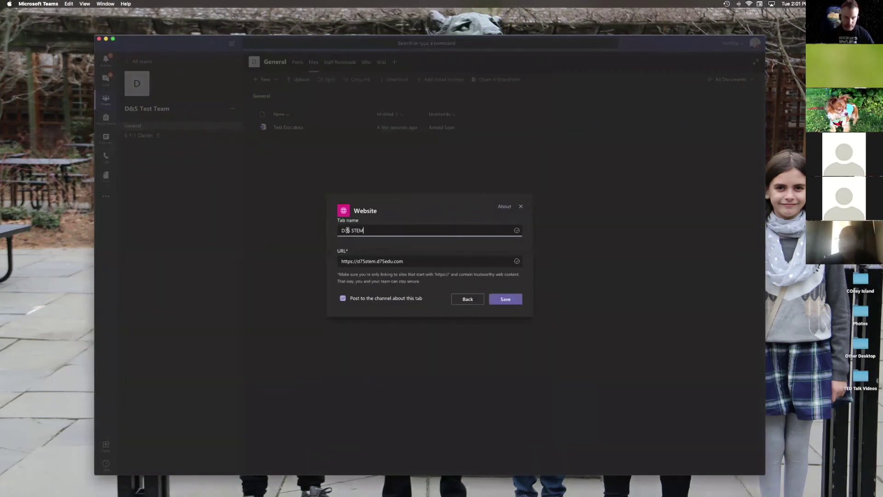
click(501, 300)
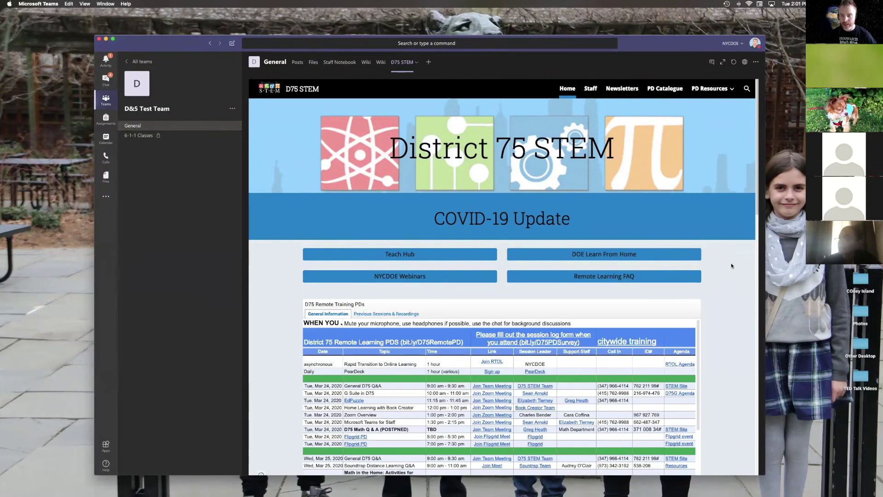
Step: Scroll through the District 75 STEM page, then go back to the General channel's Posts
scroll(721, 336, down, 3)
scroll(437, 339, down, 2)
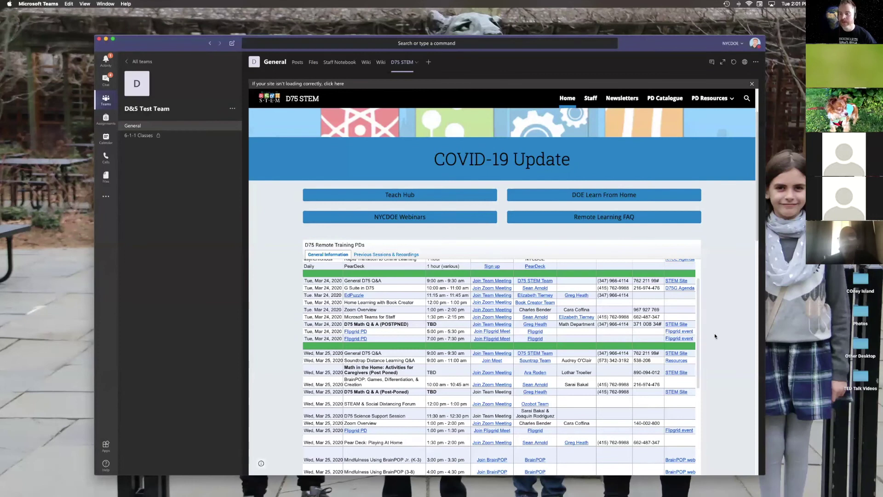
scroll(722, 339, down, 2)
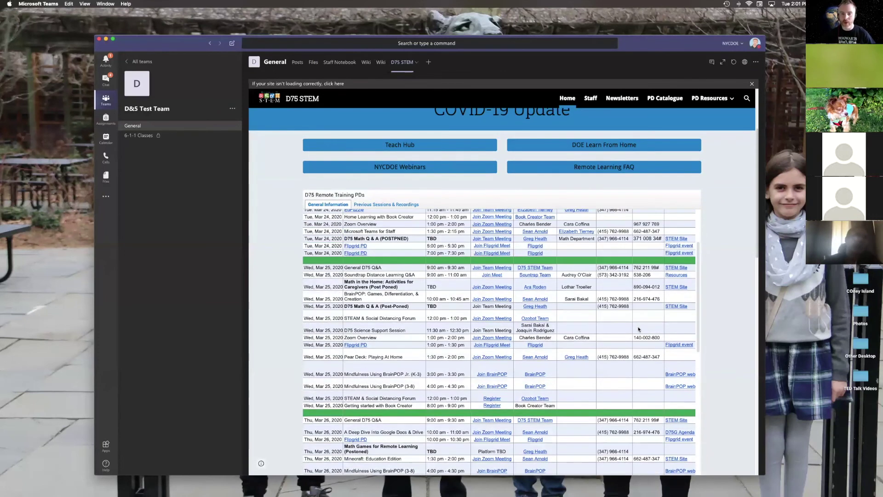
scroll(627, 233, up, 3)
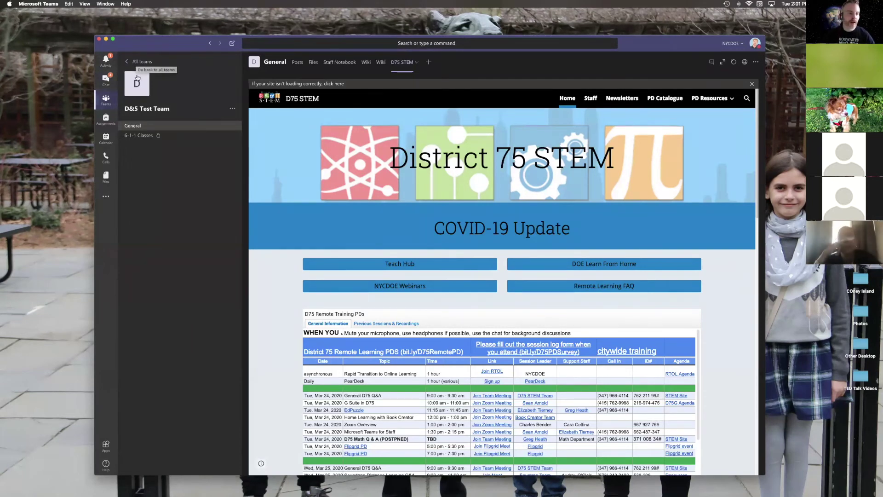
click(206, 123)
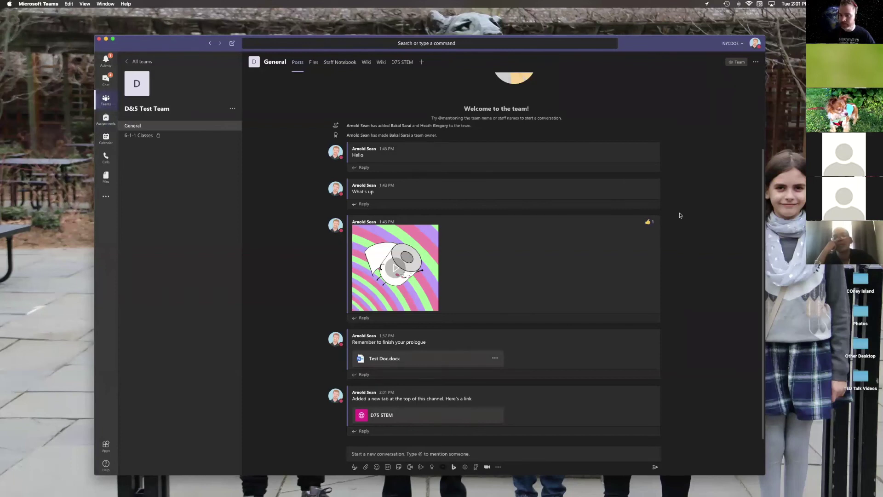
scroll(653, 240, up, 3)
scroll(655, 241, down, 3)
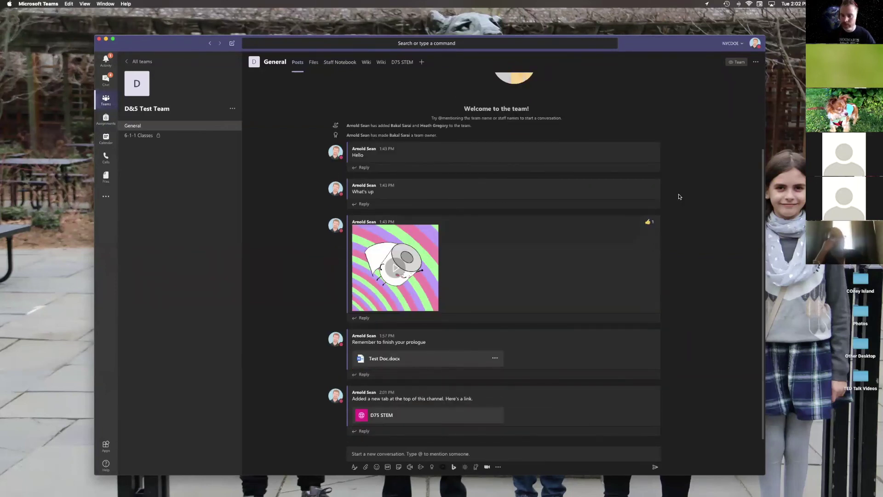
drag(662, 43, 644, 30)
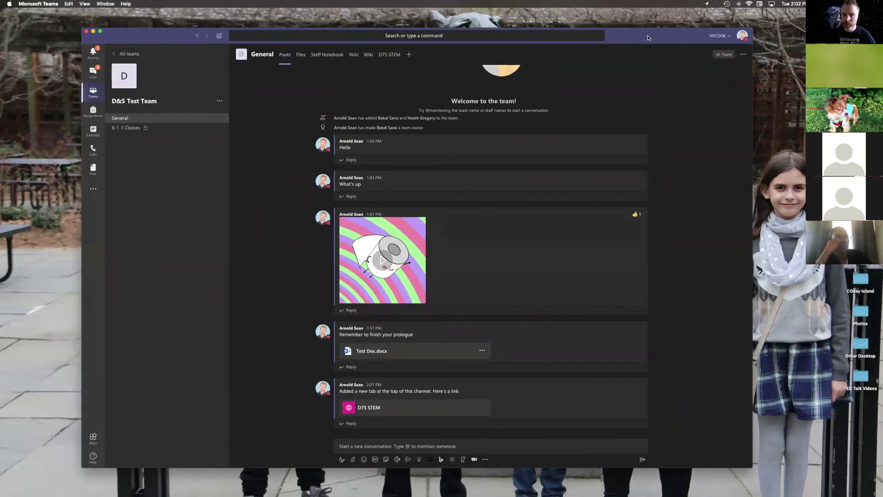
click(408, 56)
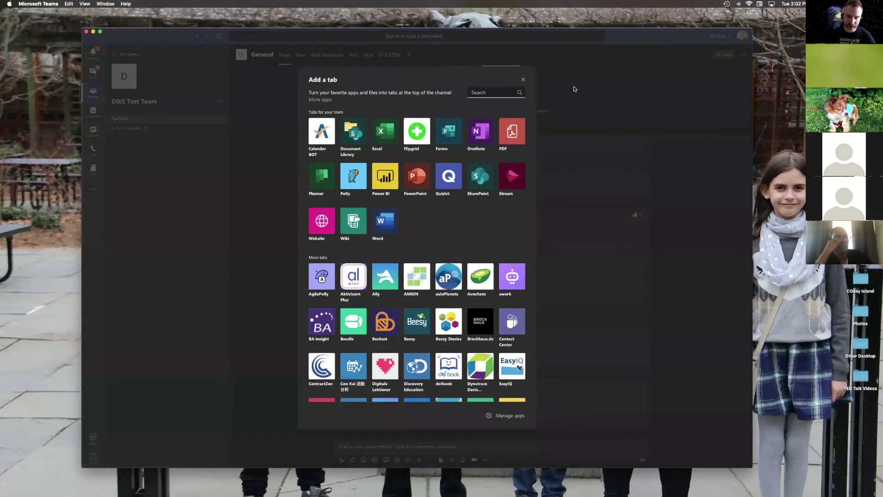
click(523, 80)
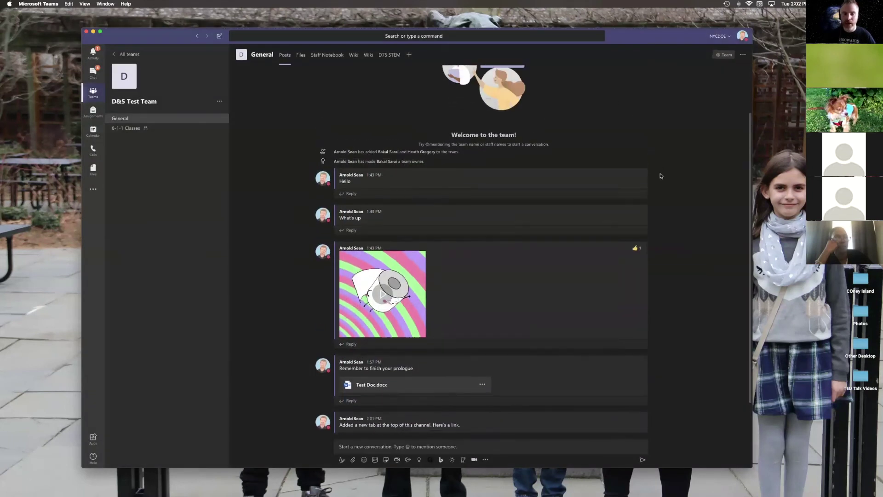
drag(674, 41, 662, 45)
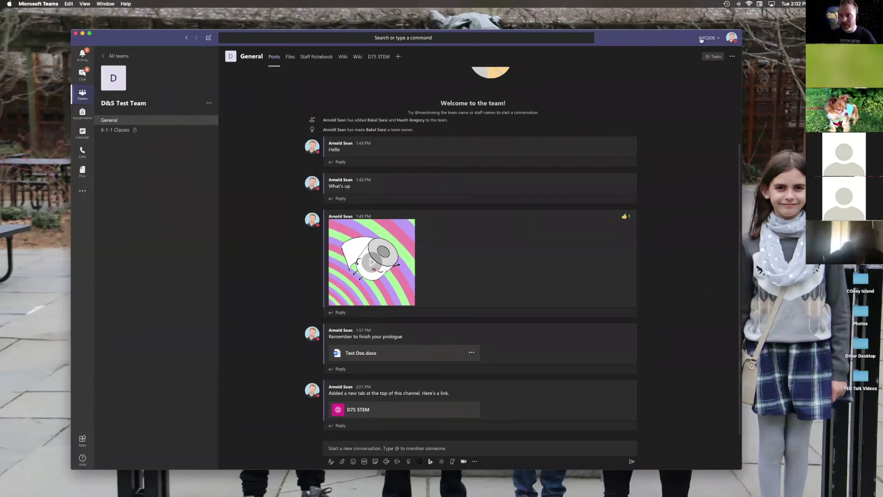
drag(701, 39, 709, 42)
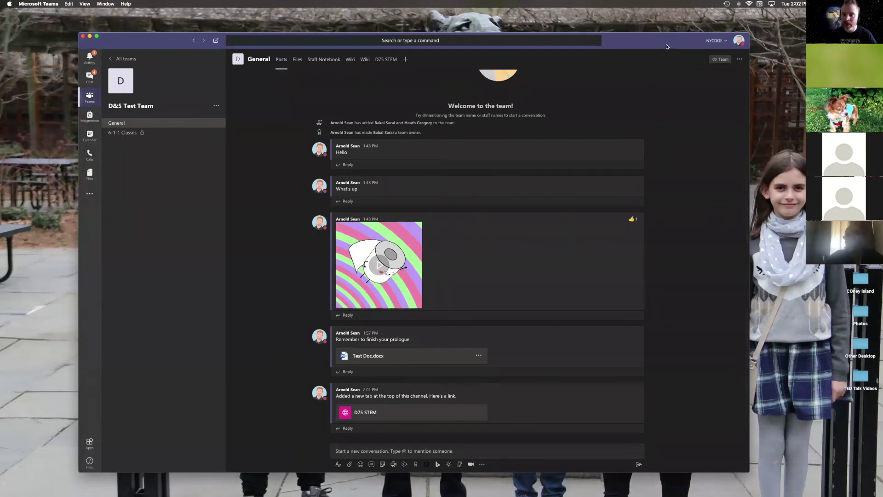
drag(666, 48, 671, 50)
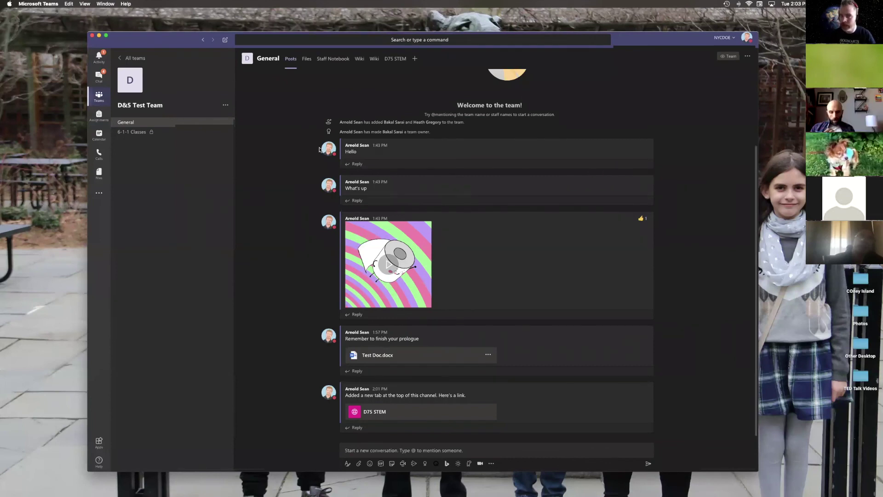
scroll(284, 256, up, 1)
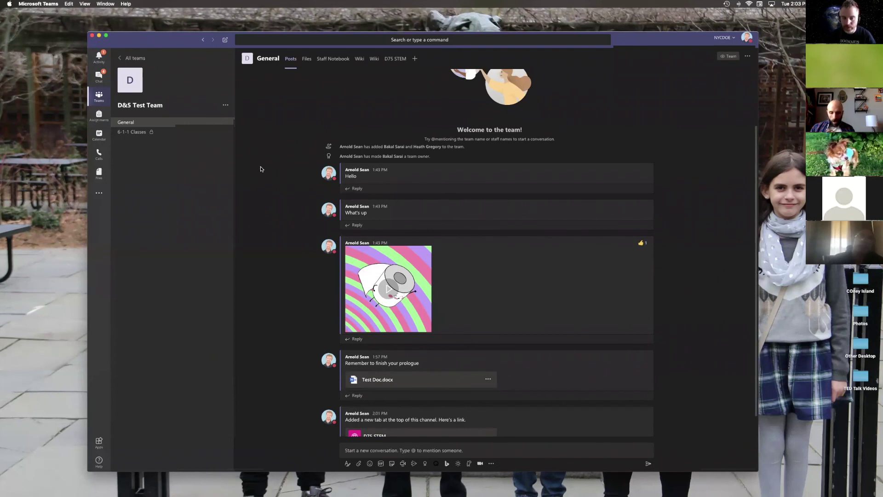
key(XF86AudioRaiseVolume)
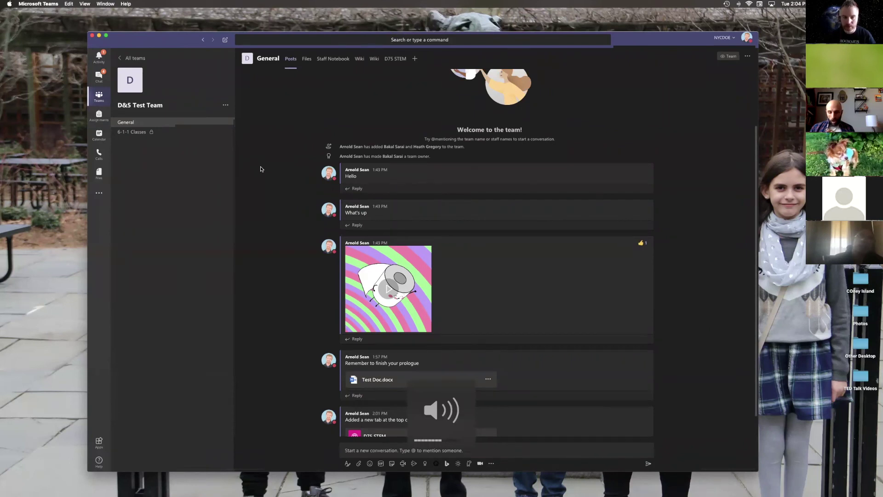
Step: Start a Meet now video meeting from the General channel's compose box
click(226, 106)
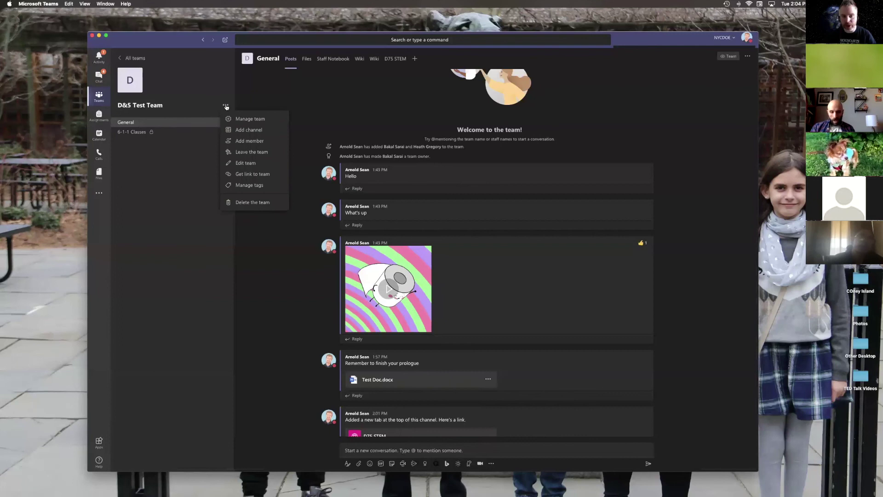
click(235, 108)
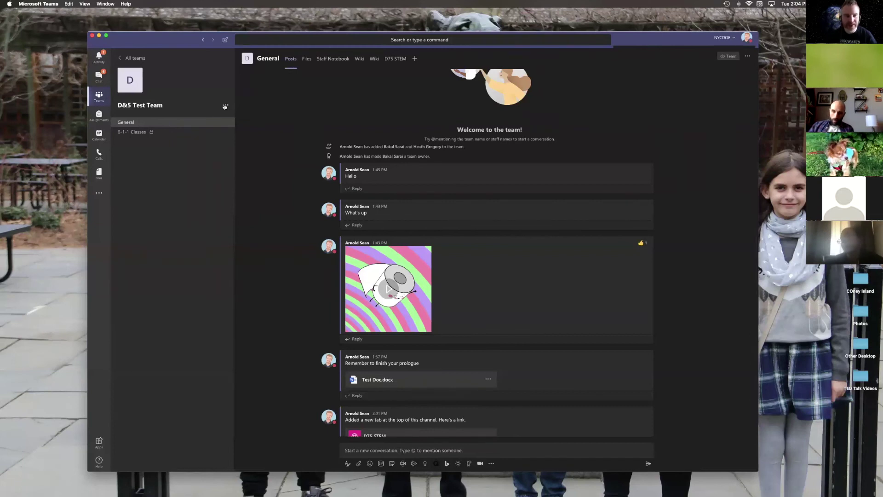
click(225, 106)
click(408, 123)
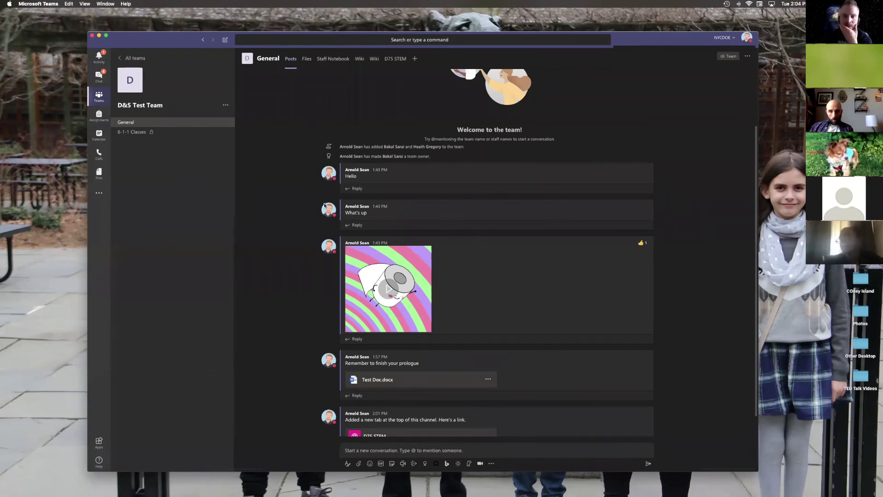
click(403, 463)
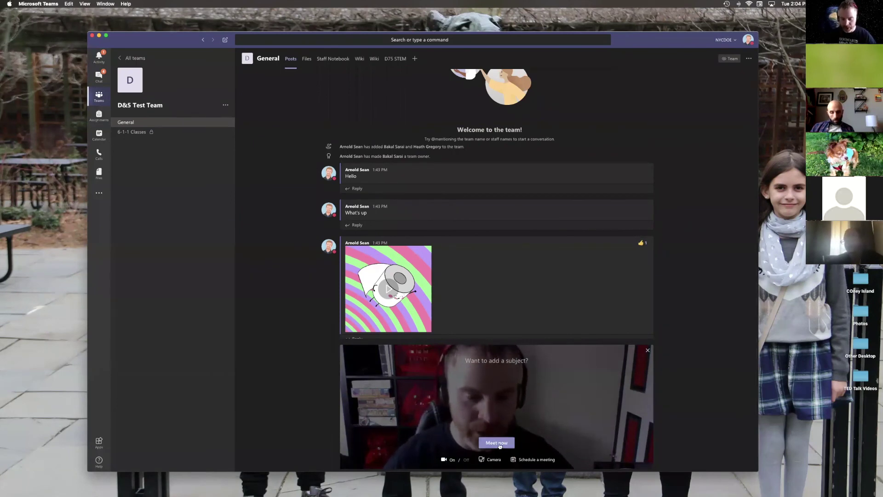
click(497, 443)
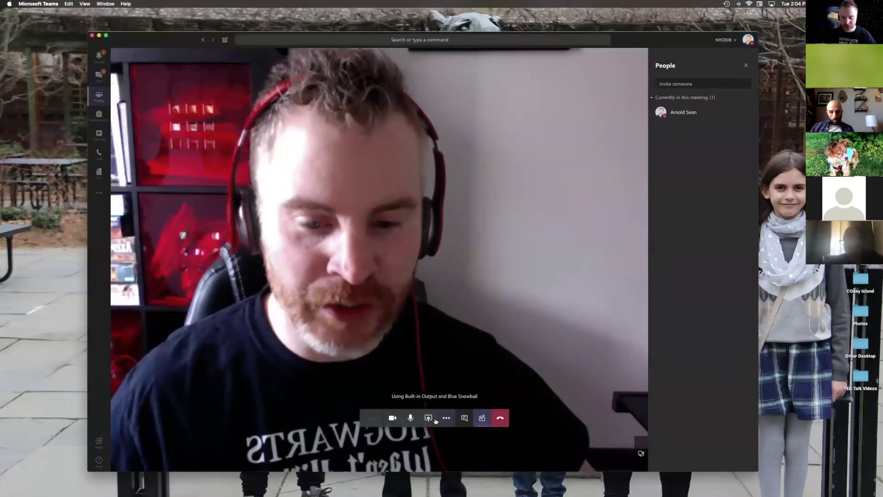
Step: Open More actions and the Share tray, then try entering a phone number in the invite field
click(446, 418)
click(430, 419)
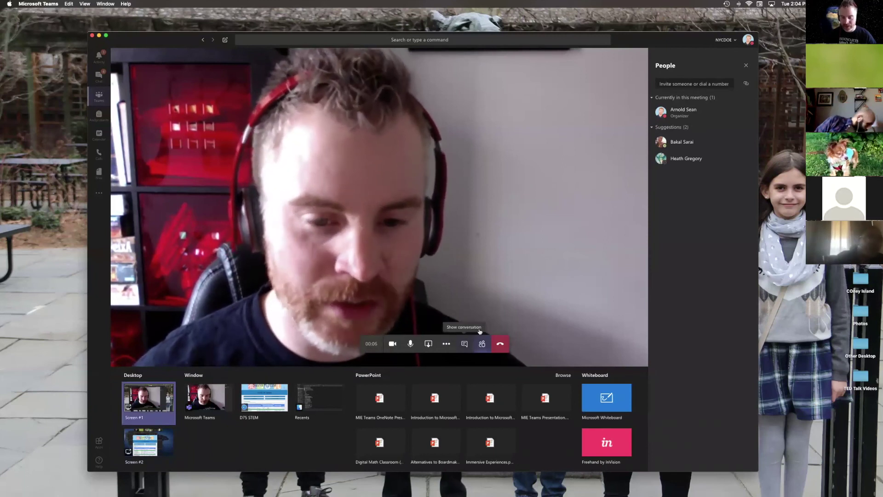
click(708, 83)
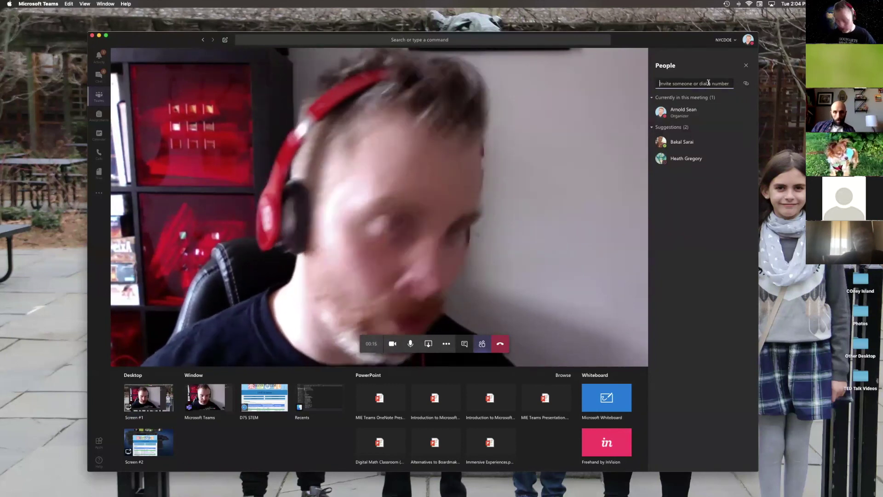
text(718)
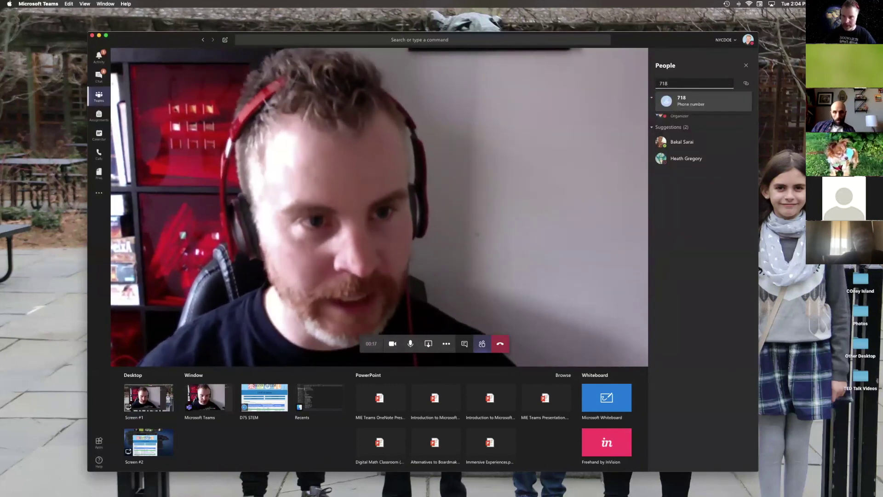
text(422)
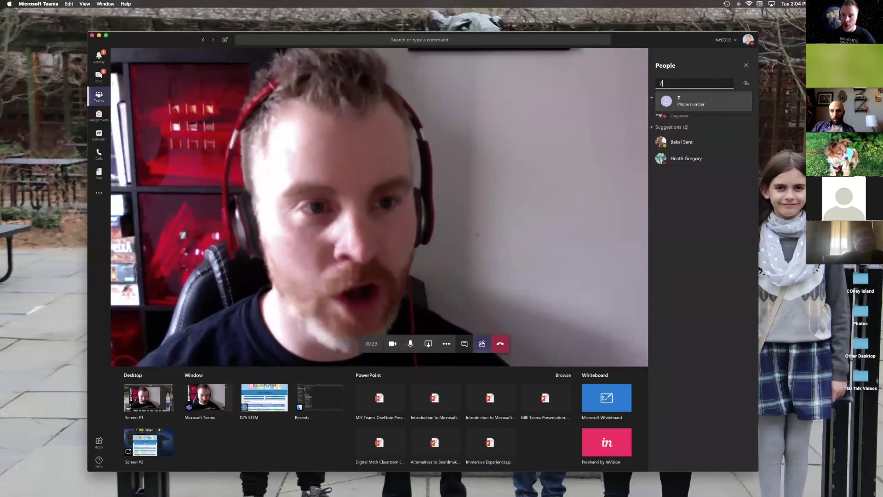
key(BackSpace)
key(BackSpace)
key(BackSpace)
click(727, 344)
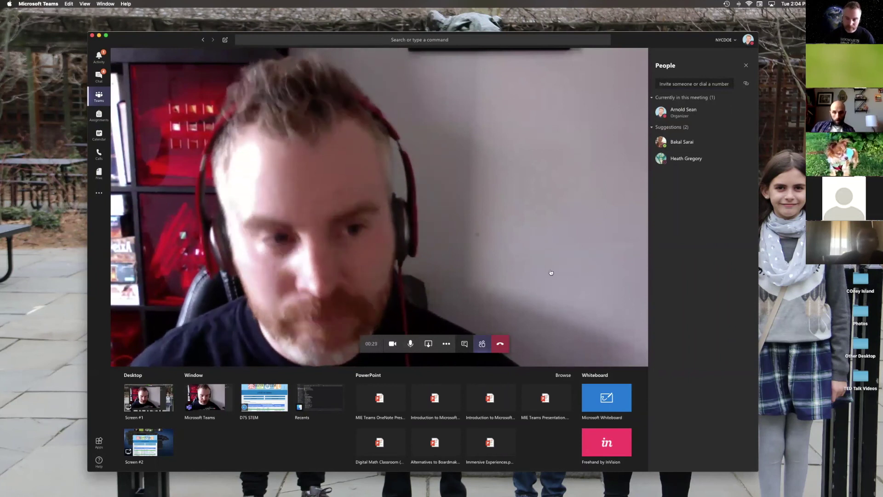
Step: Close the participants panel and share tray, then hang up the call
click(746, 66)
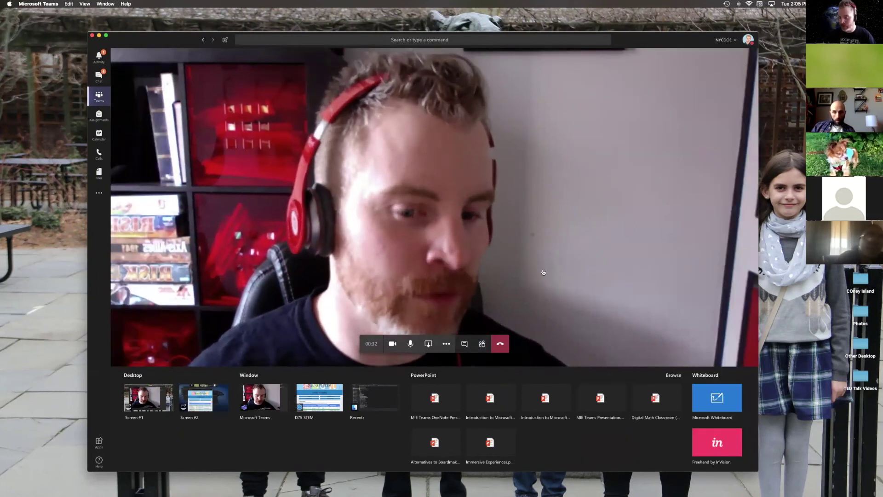
key(Escape)
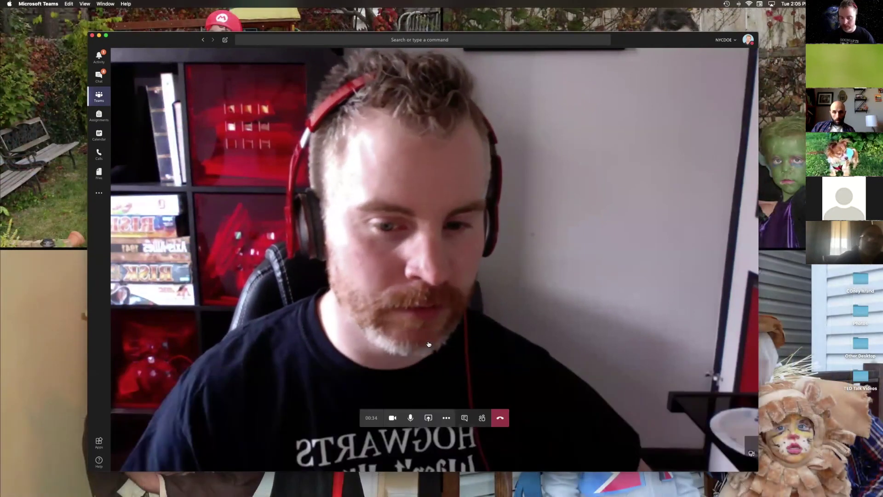
click(500, 418)
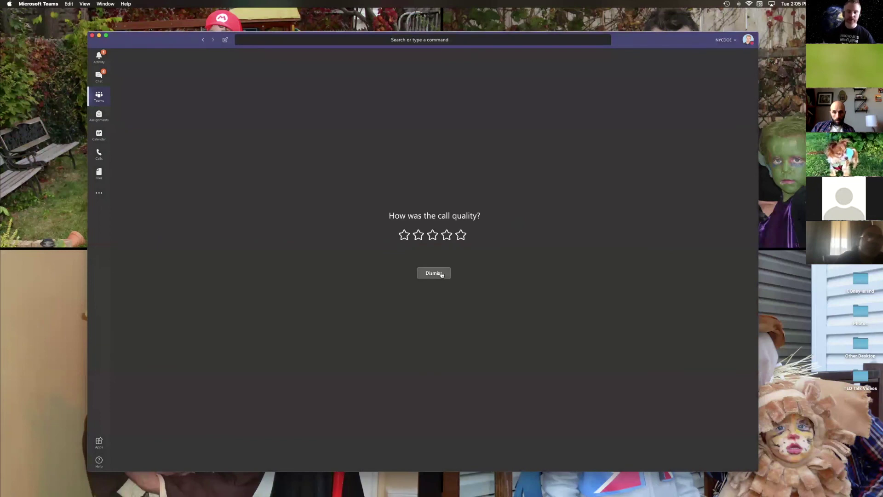
Step: Dismiss the call-quality prompt and choose Manage team from D&S Test Team's ••• menu
click(434, 272)
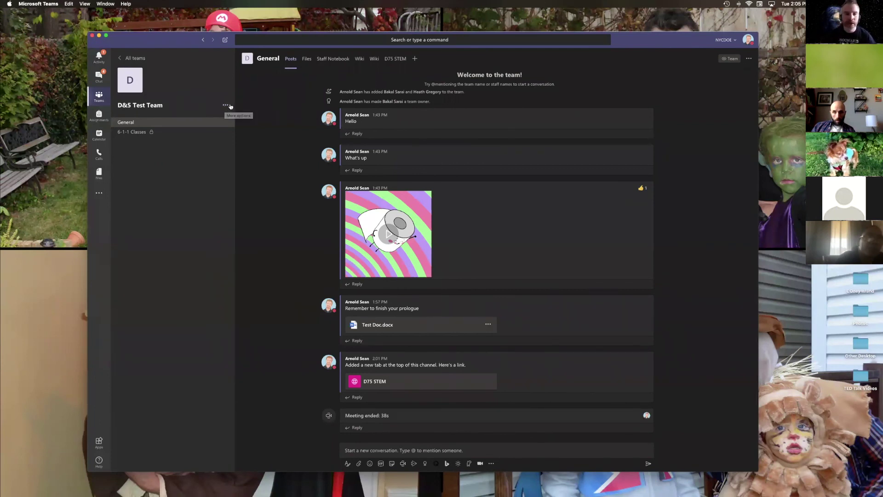
click(230, 106)
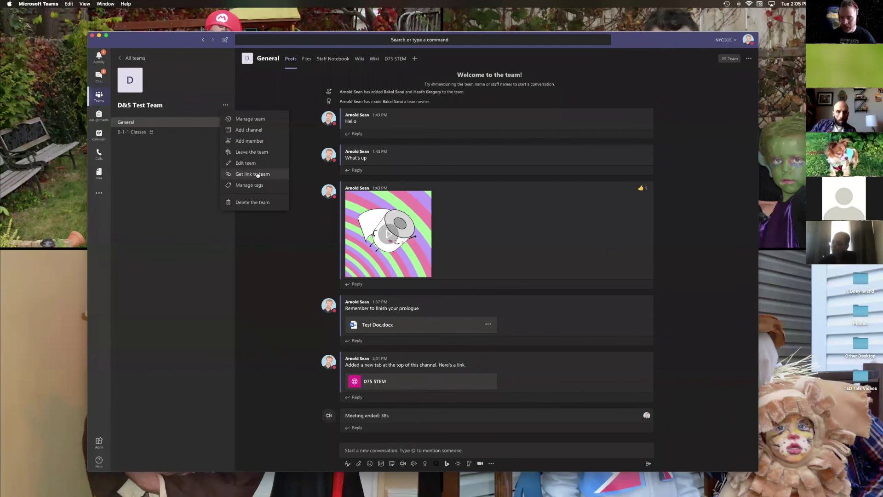
click(259, 118)
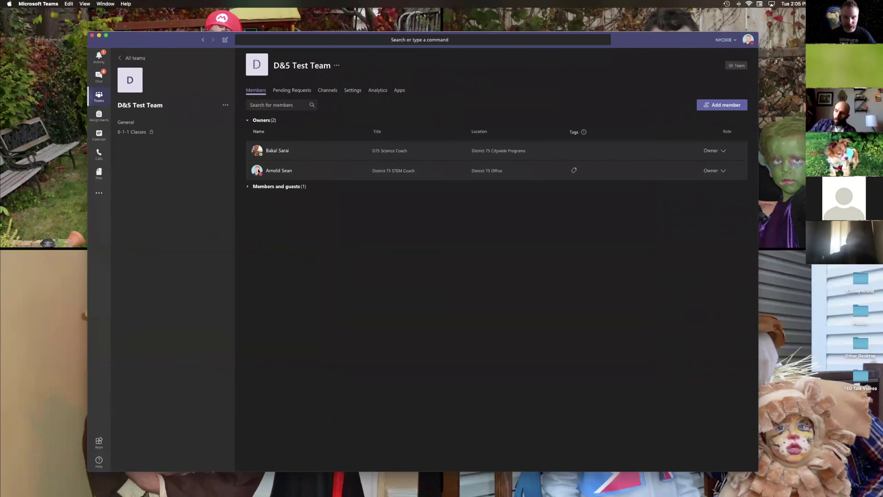
Step: Change the science coach's role to Member and the teacher's role to Owner
click(714, 150)
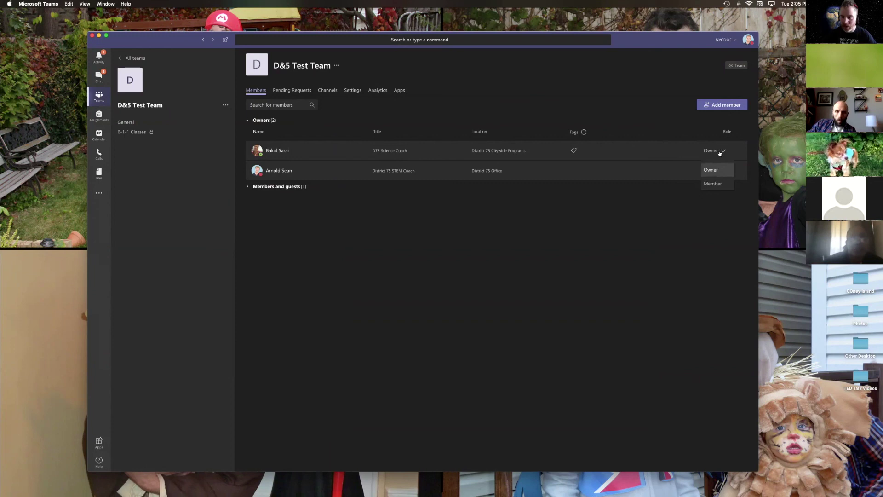
click(718, 183)
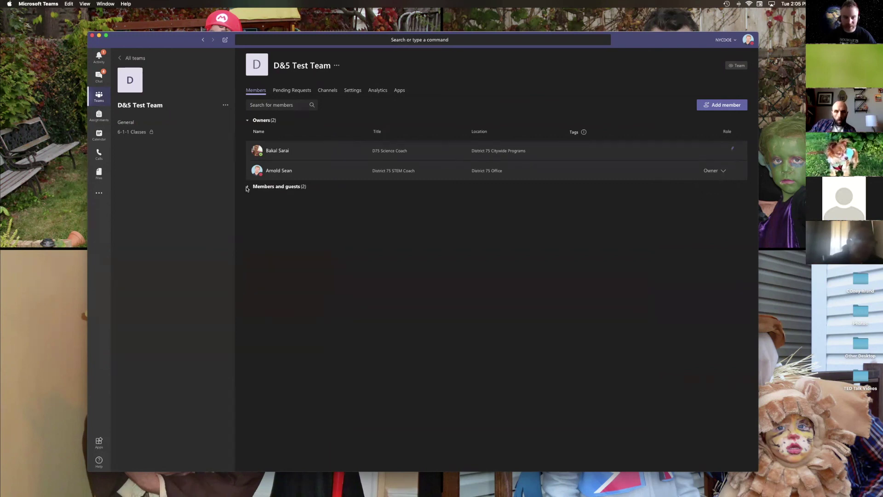
click(247, 166)
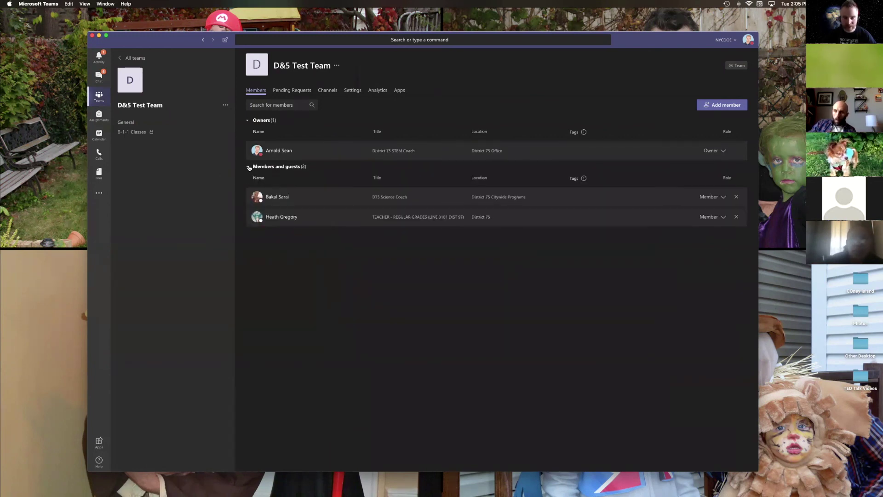
click(736, 217)
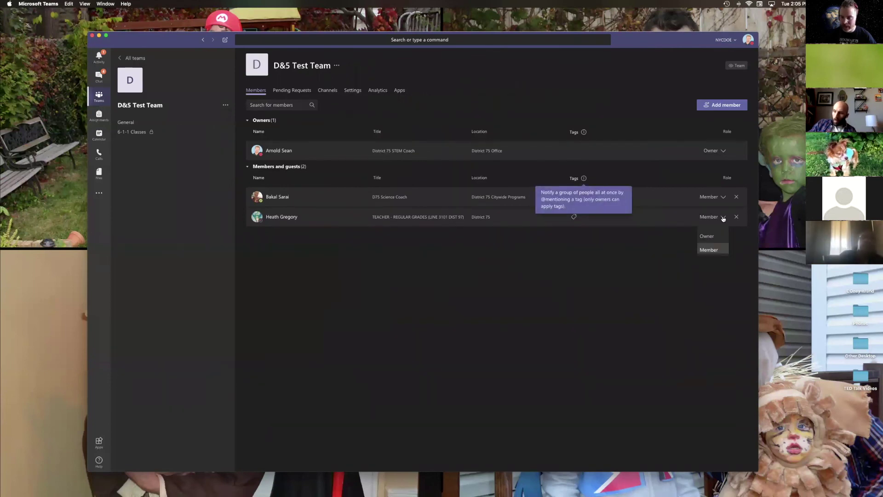
click(716, 241)
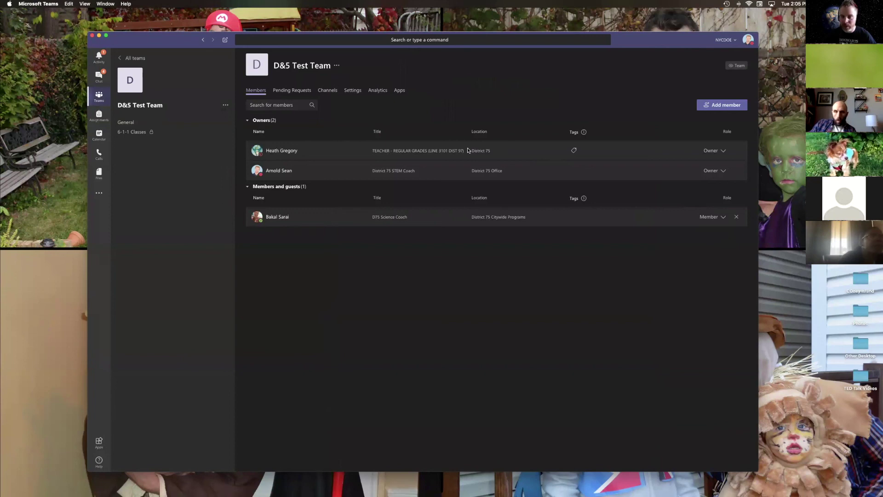
Step: In team Settings, uncheck member permissions for creating, deleting channels, adding or uploading apps and editing messages
click(351, 92)
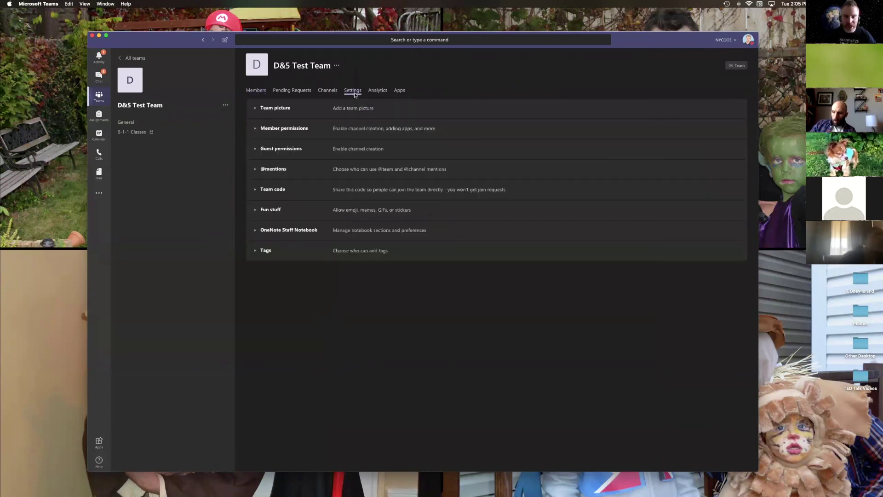
click(255, 130)
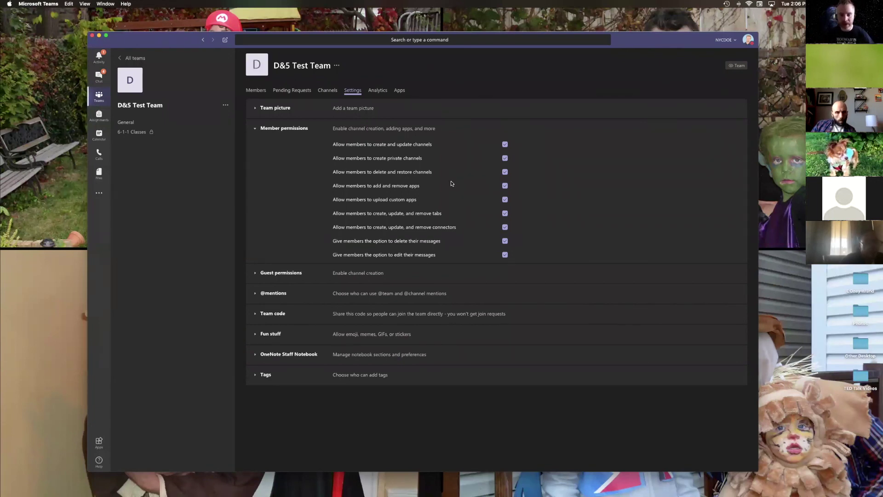
click(505, 144)
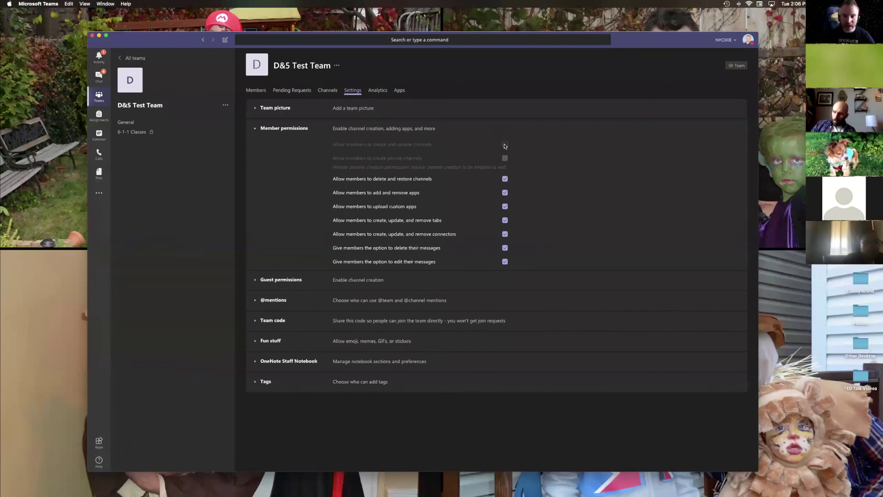
click(505, 179)
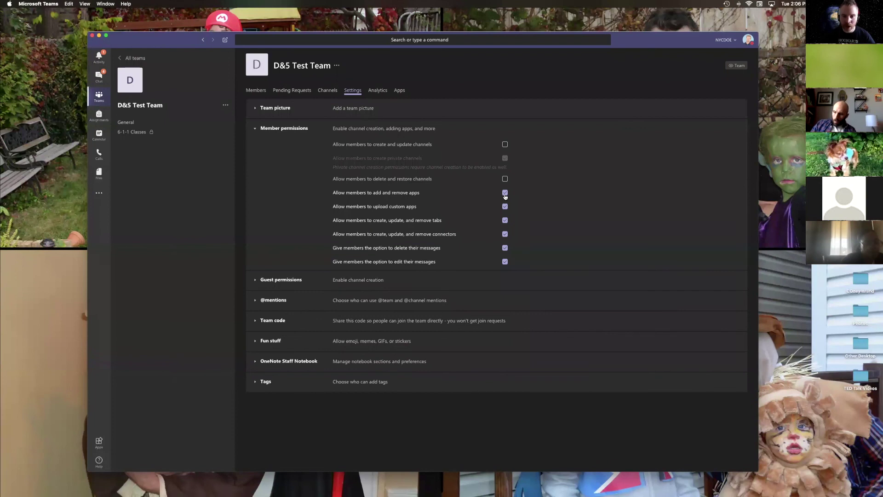
click(505, 193)
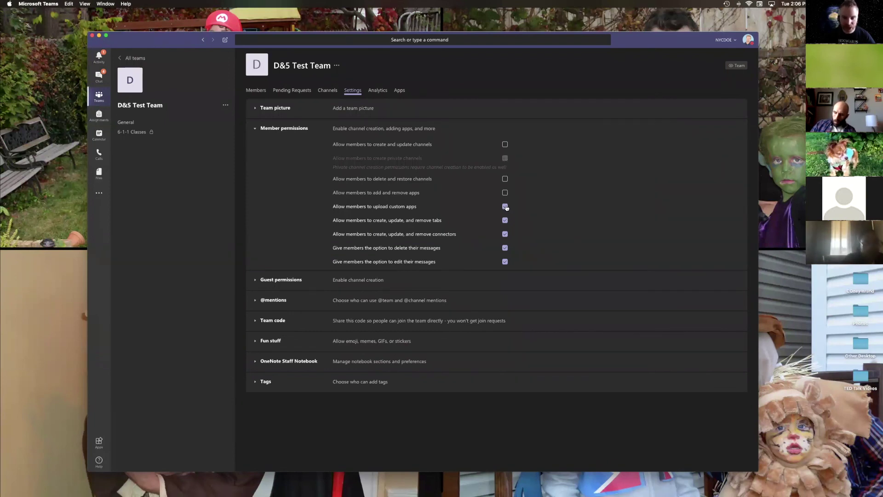
click(505, 207)
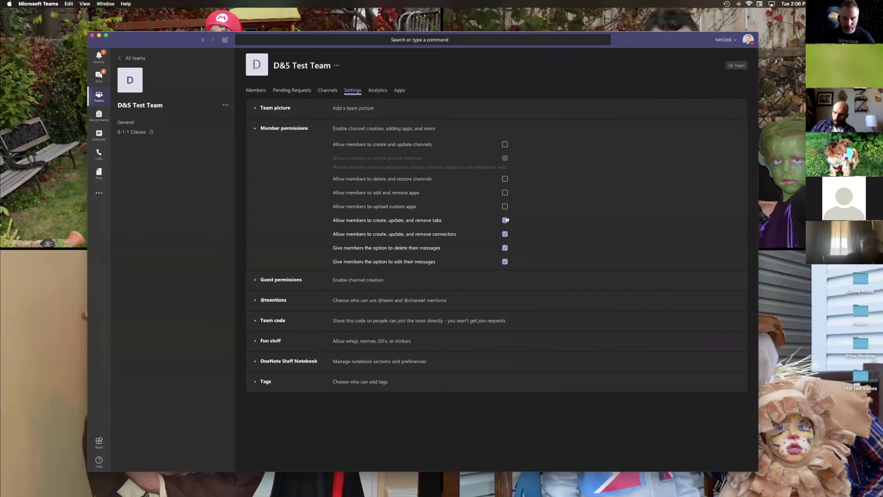
click(505, 261)
click(505, 262)
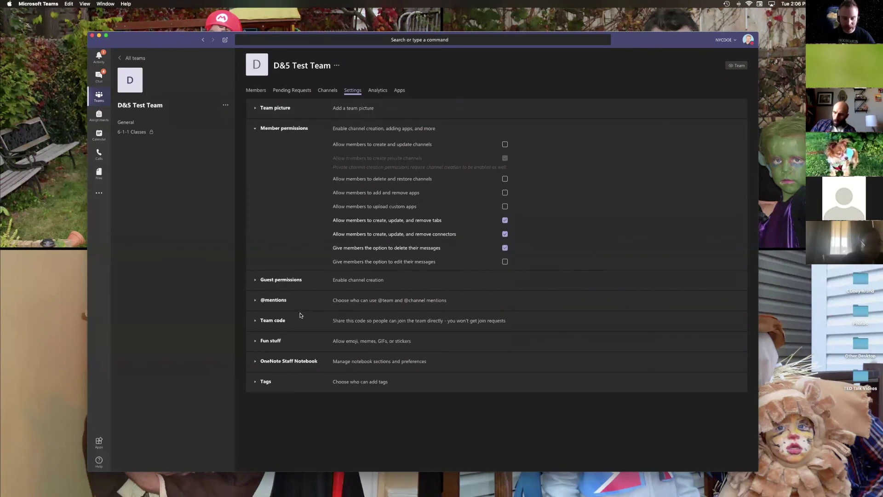
Step: Turn off Giphy and stickers and memes under Fun stuff, then switch to Chat
click(255, 342)
scroll(504, 339, down, 1)
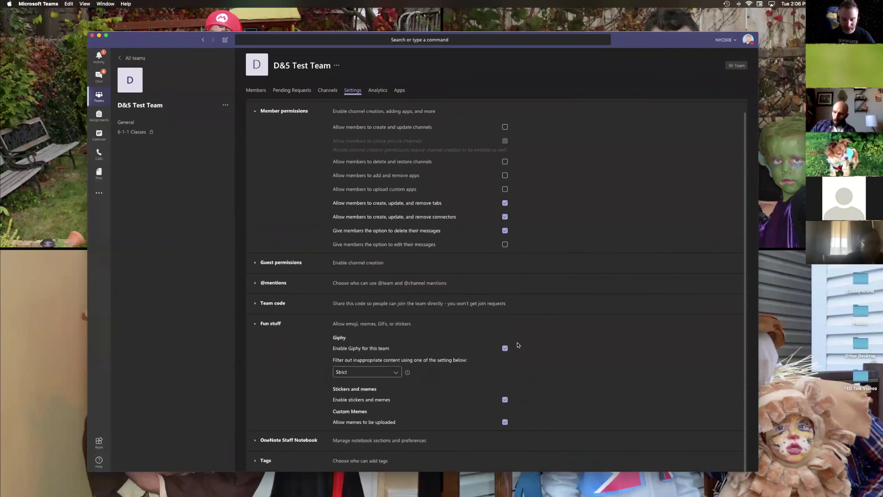
click(506, 349)
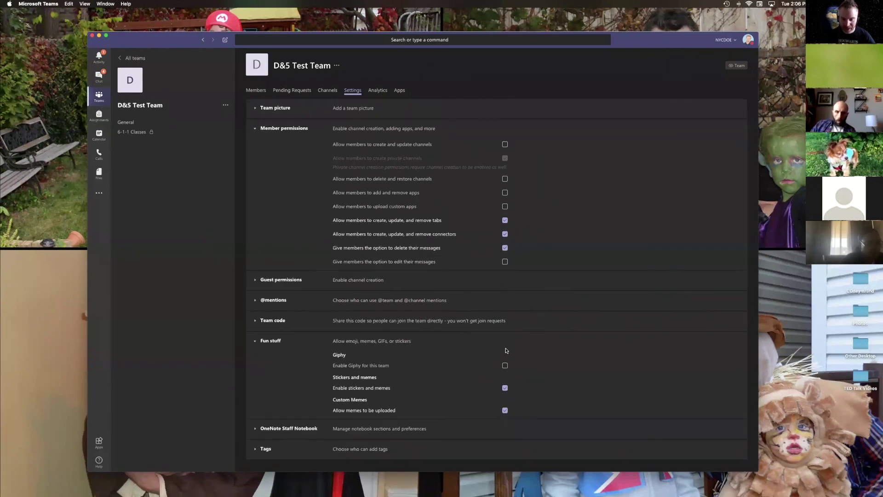
click(504, 387)
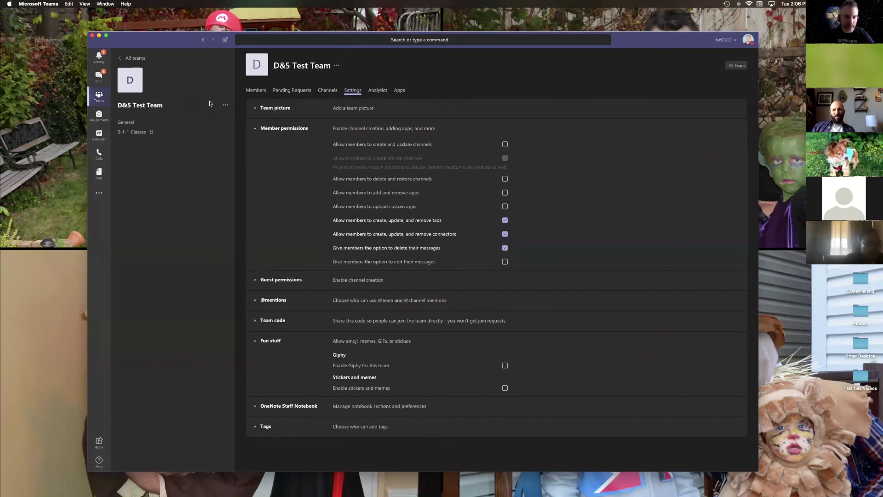
click(224, 105)
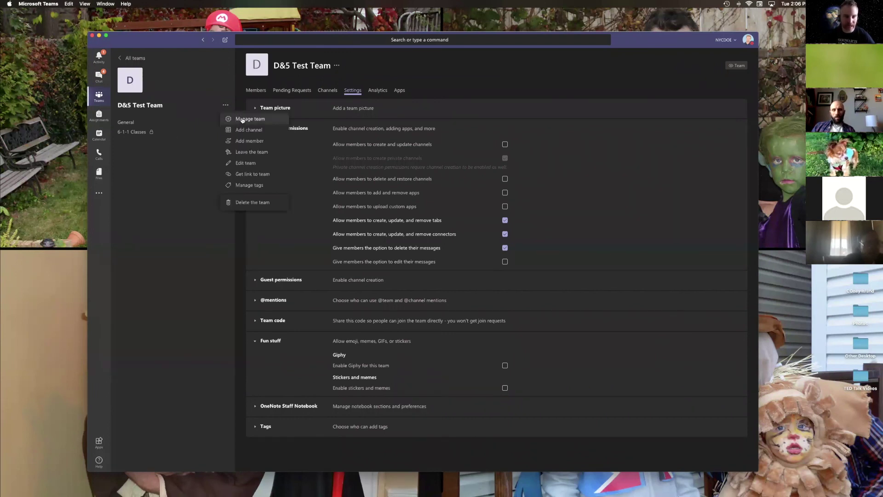
click(226, 106)
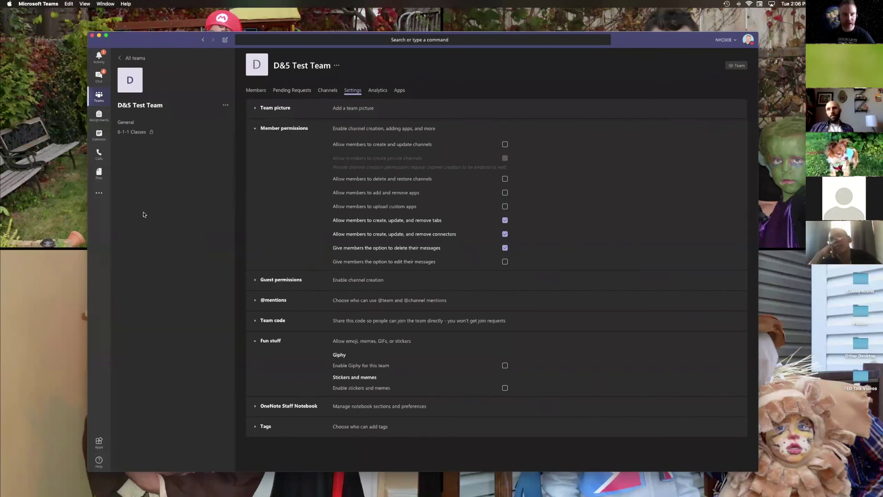
click(98, 83)
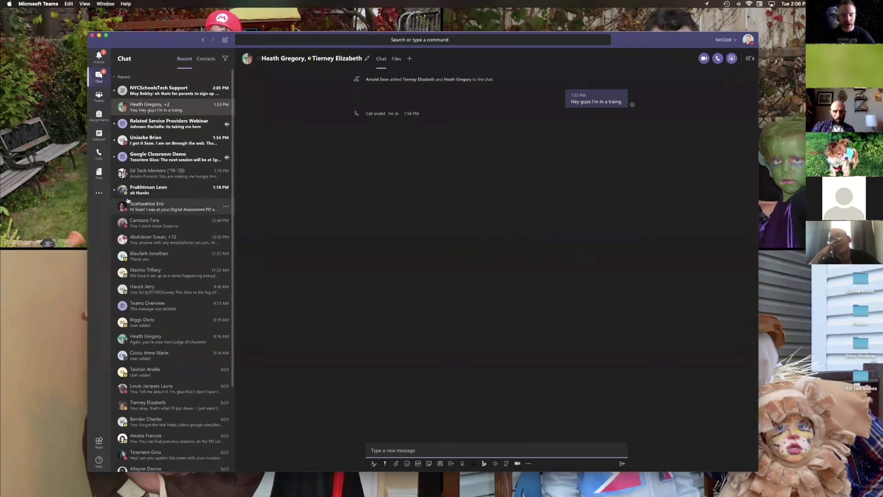
Step: On the Calls page, add a typed phone number as a new speed-dial contact
drag(182, 39, 173, 38)
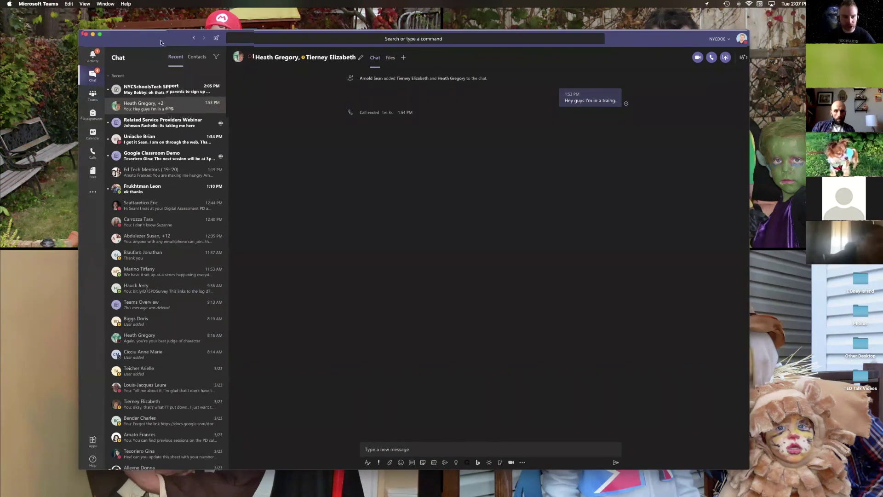
click(89, 152)
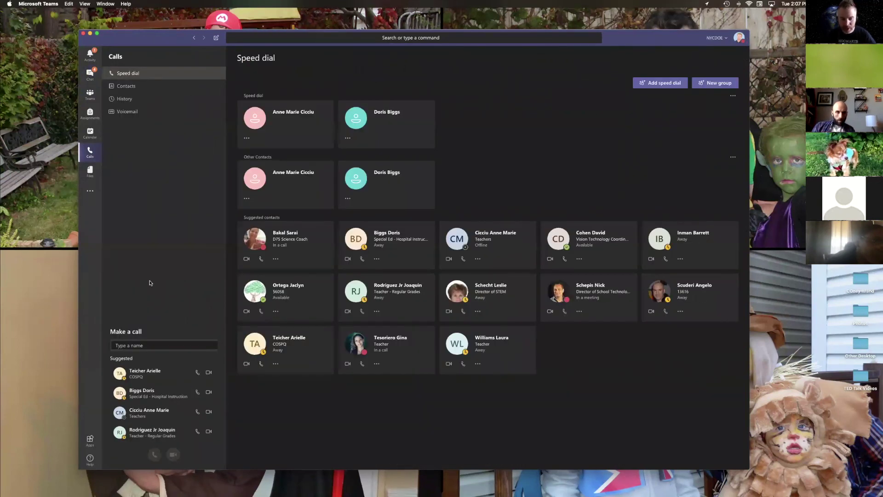
click(154, 346)
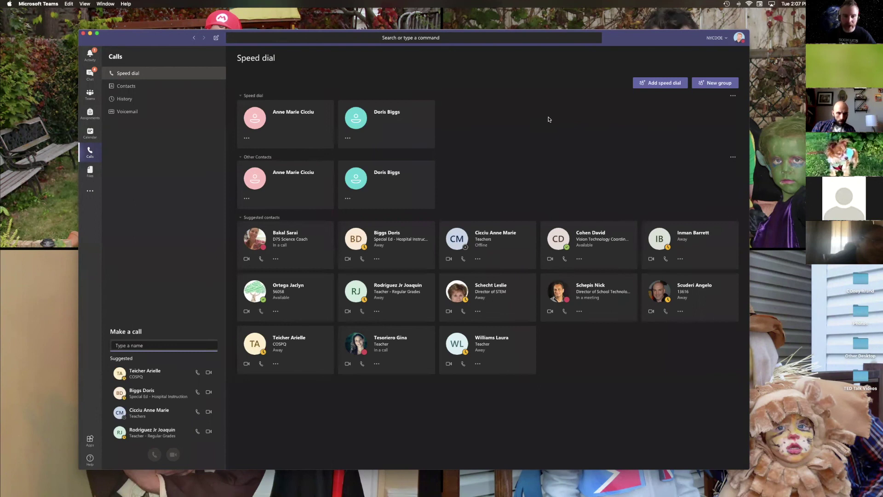
click(661, 83)
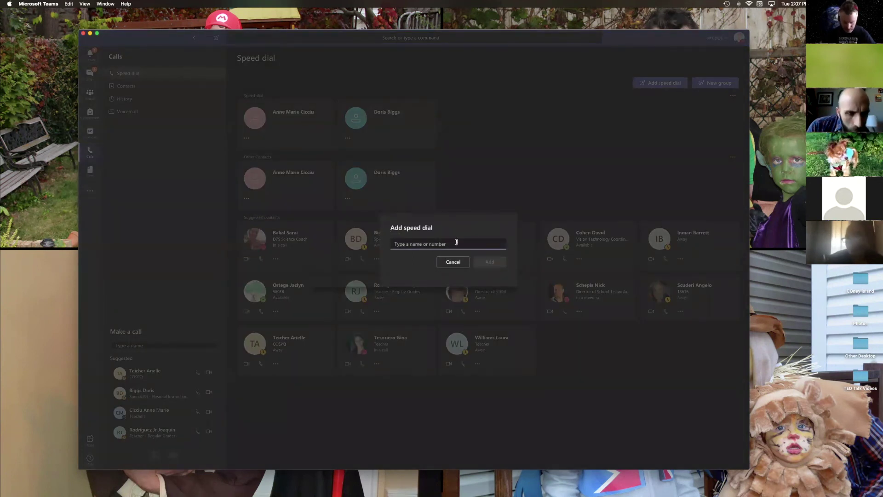
text(91782)
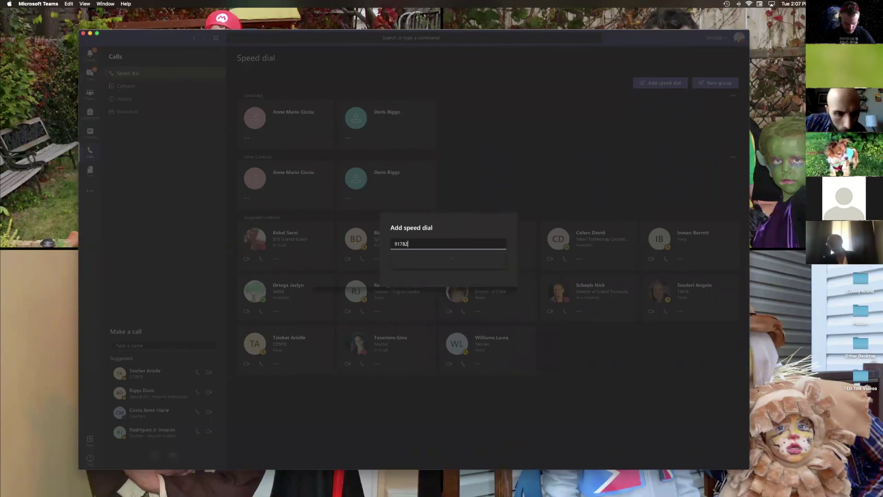
text(3333)
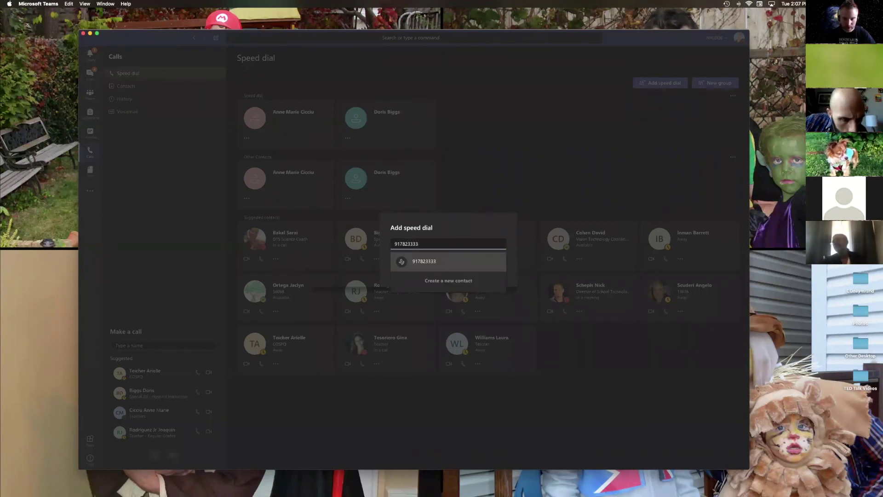
click(462, 259)
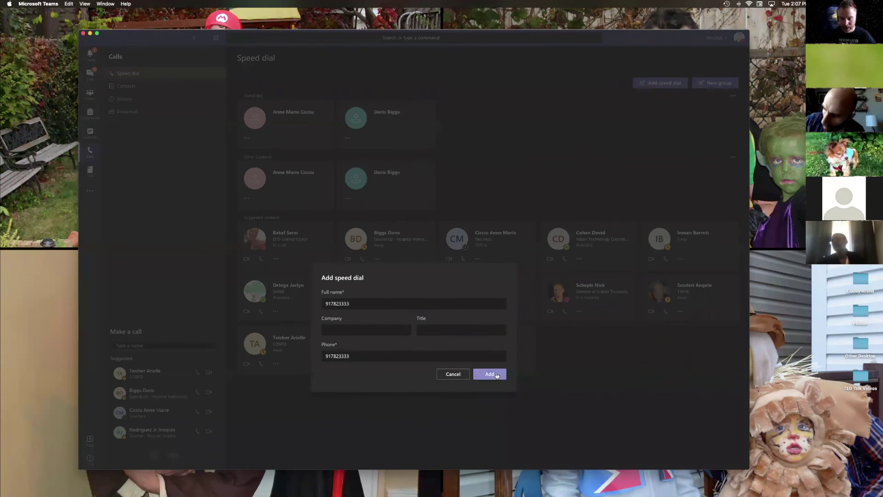
click(453, 373)
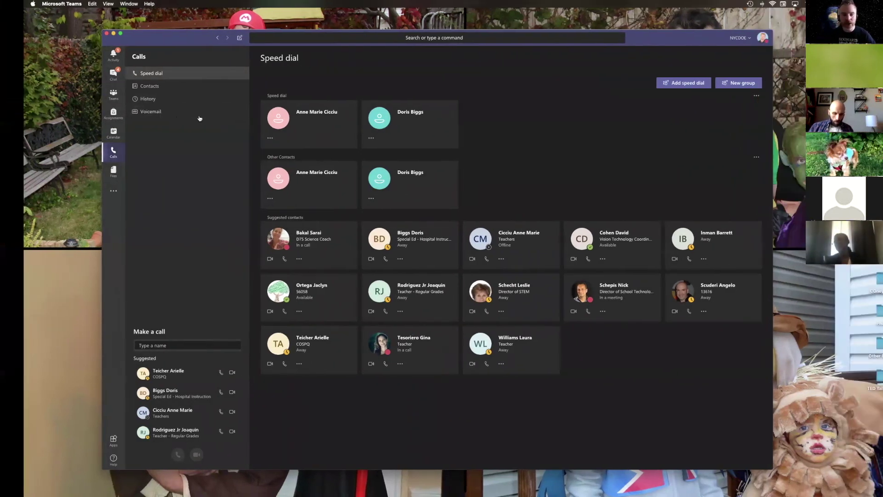
key(ctrl+Up)
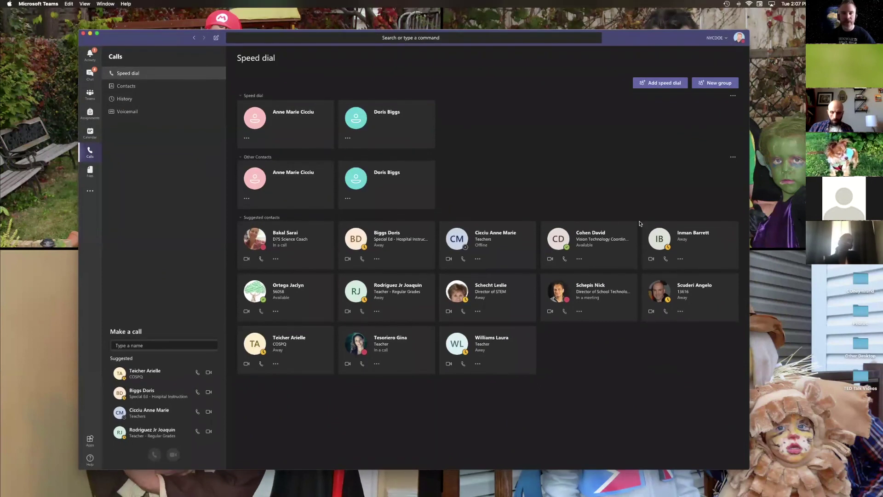
Step: Create a new chat with both colleagues as recipients and open that group chat
key(ctrl+Up)
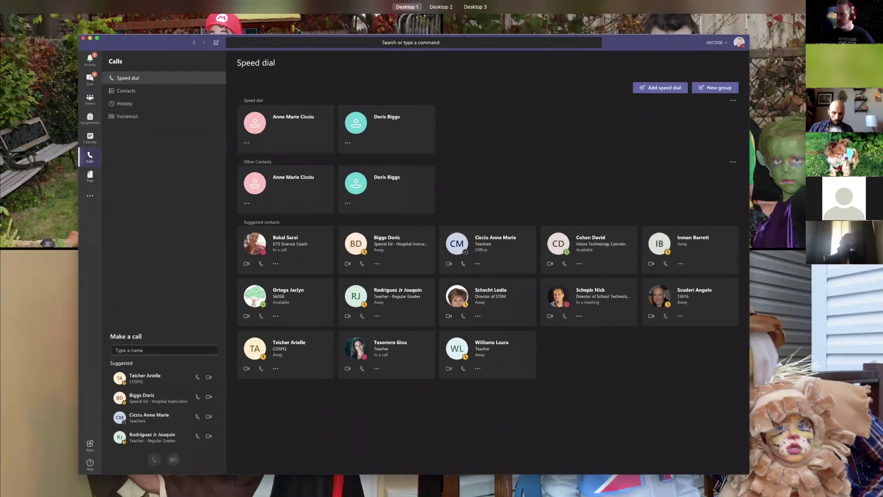
click(424, 99)
key(Return)
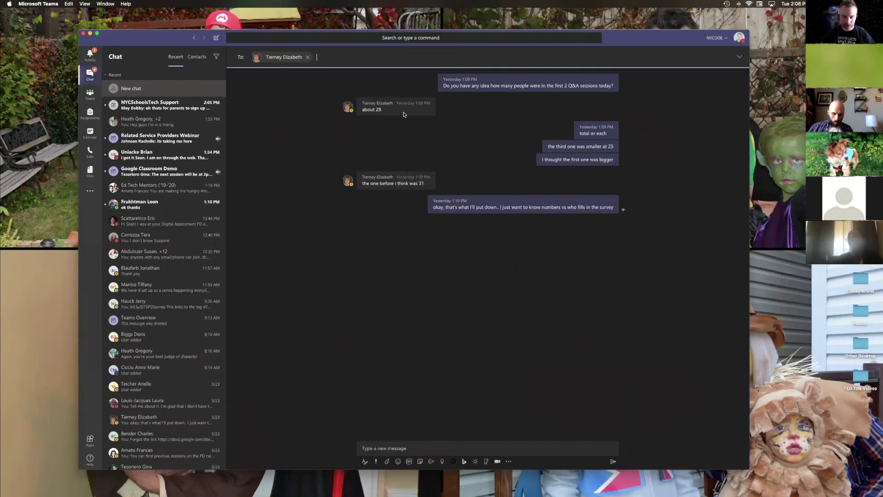
mouse_move(387, 85)
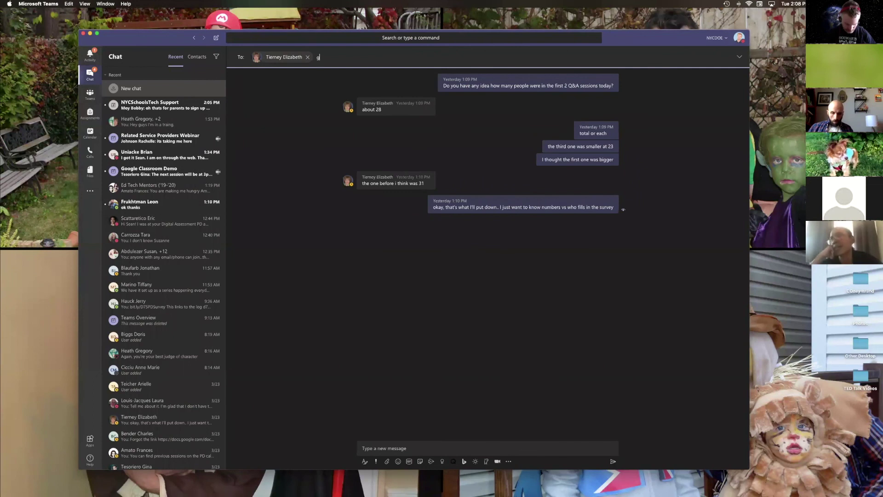
click(412, 76)
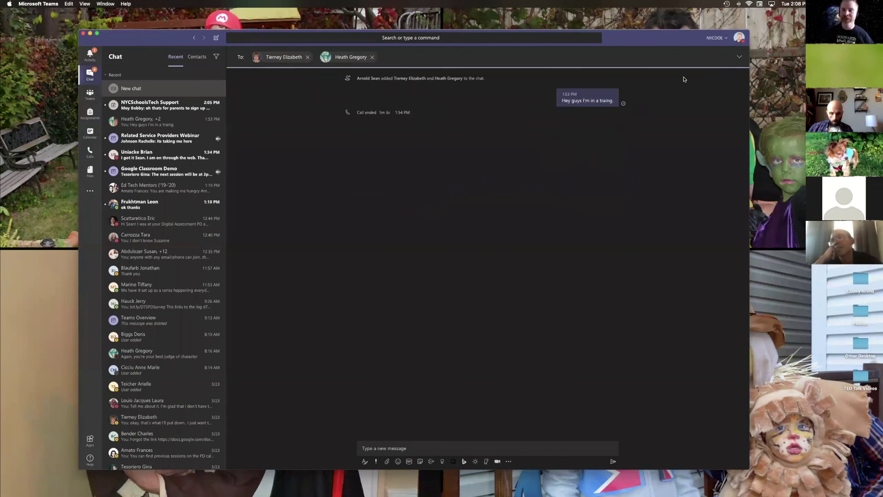
click(531, 445)
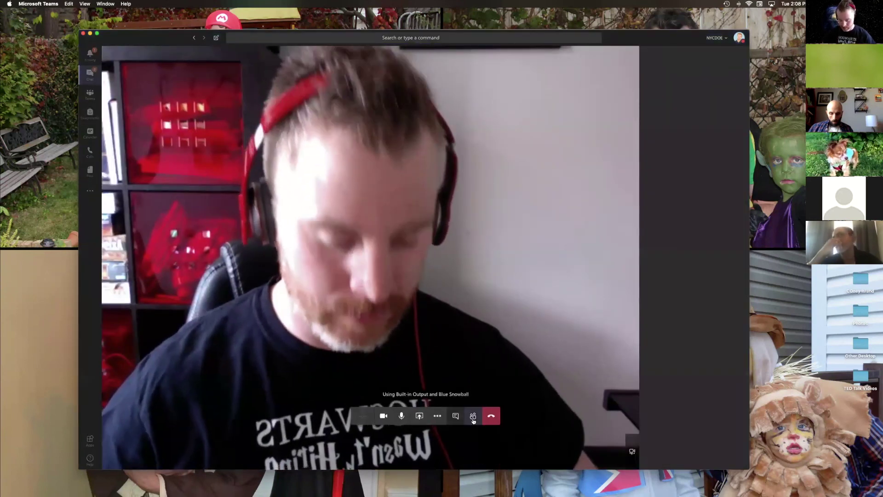
Step: Invite a phone number into the call from the participant list, then show PowerPoint slide 23
click(704, 81)
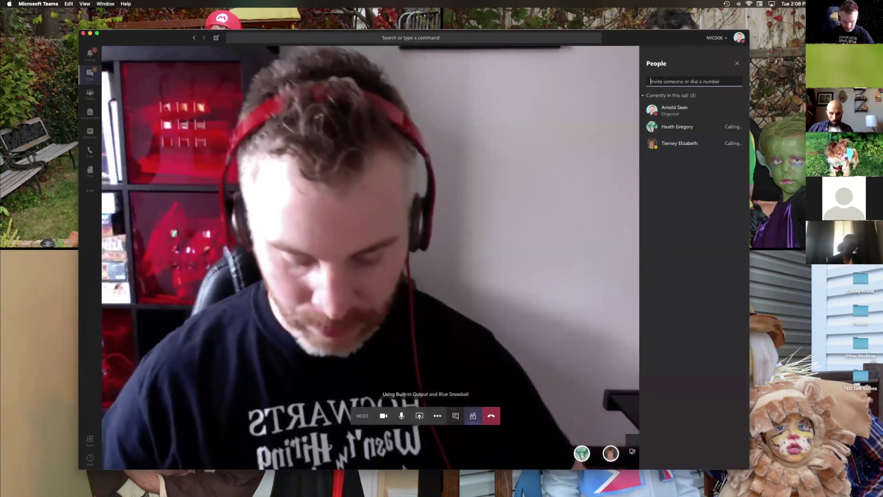
text(92333)
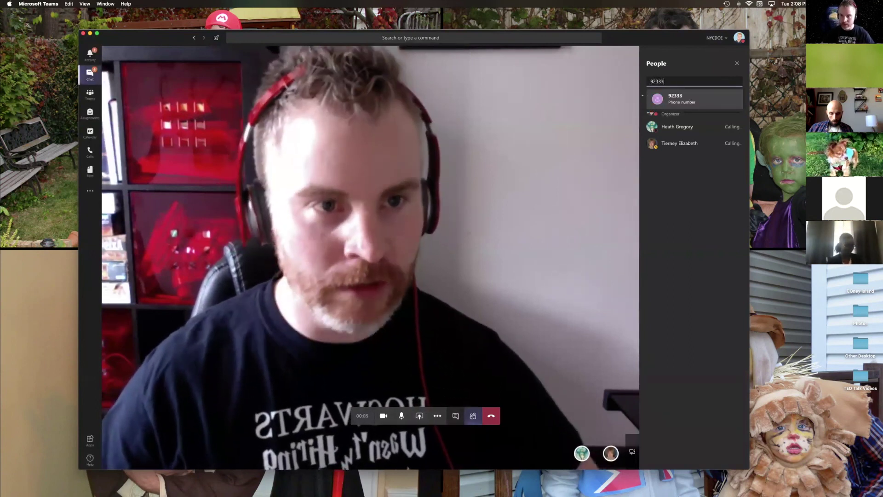
text(33)
click(703, 214)
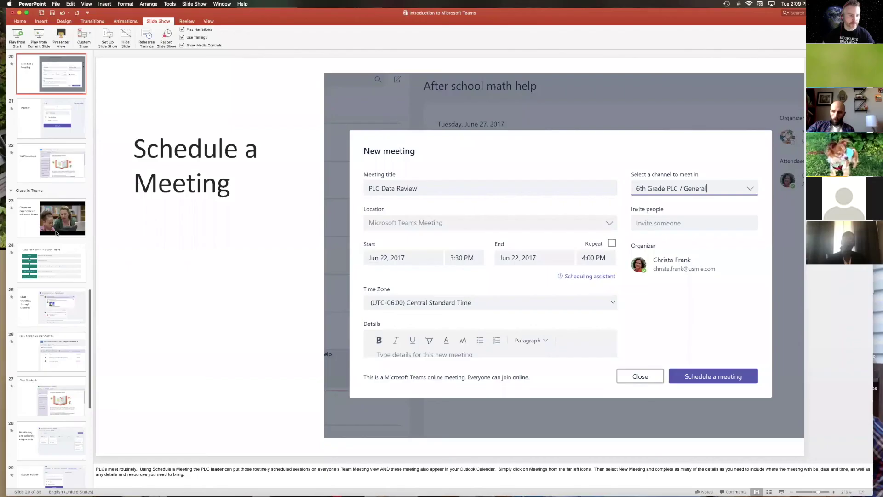
click(56, 233)
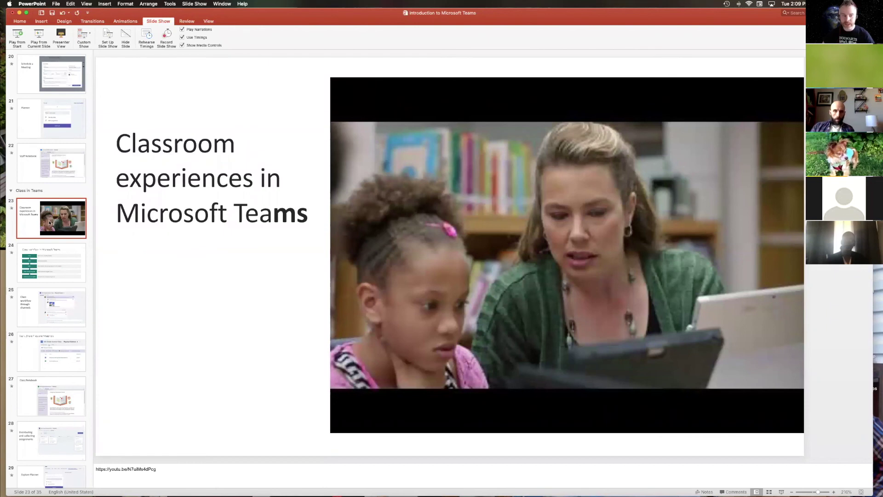
Step: Page through slides 24, 27, 29, 27 and 28, then bring the Teams chat forward
click(50, 252)
scroll(53, 270, down, 1)
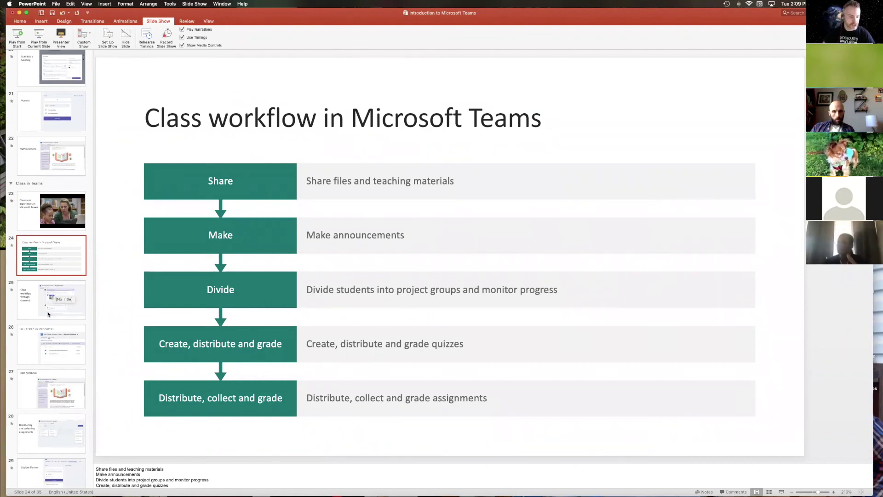
click(51, 386)
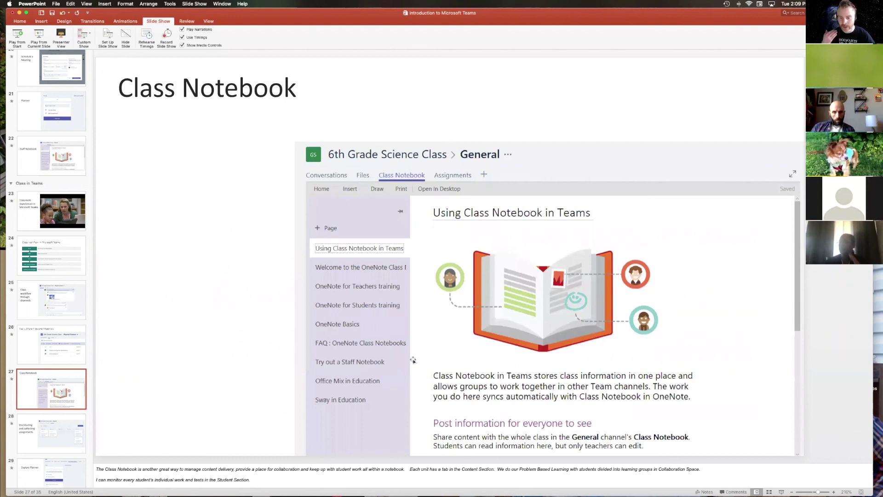
key(Down)
key(Down)
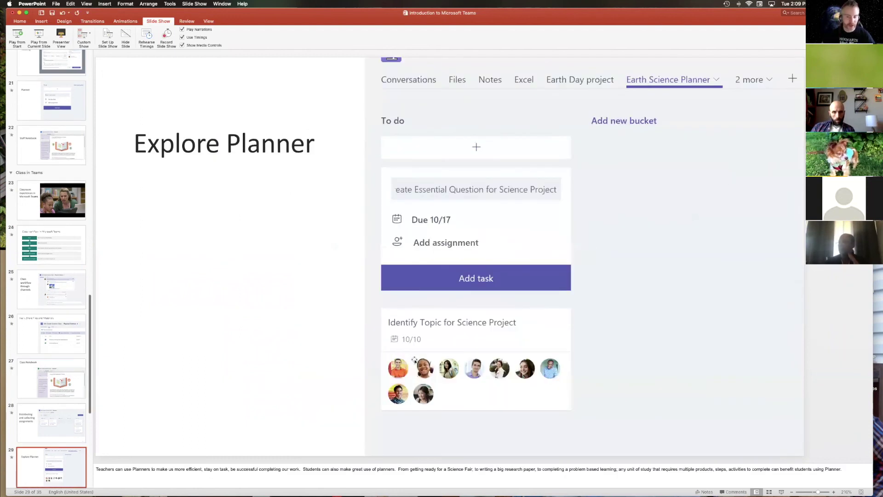
click(56, 381)
click(58, 416)
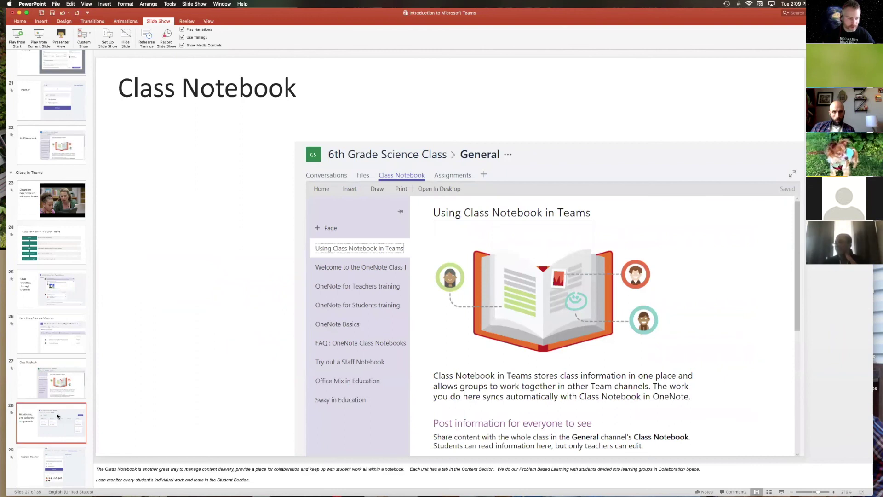
scroll(58, 416, down, 2)
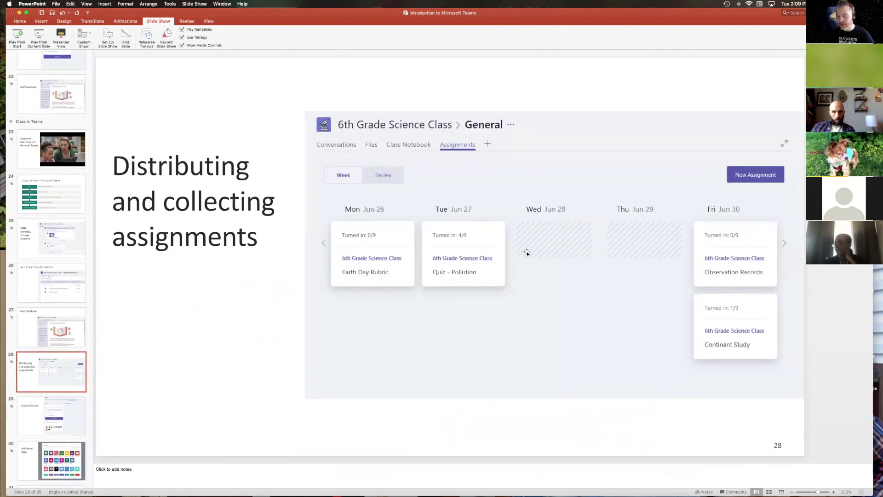
key(ctrl+Up)
click(181, 381)
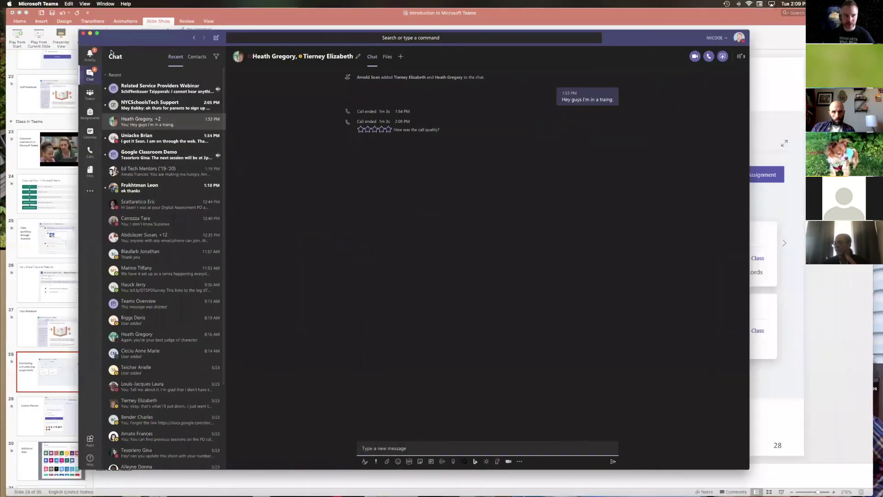
Step: In D75 Digital Classroom > General, save a new Planner tab named 'Do Stuff'
click(91, 96)
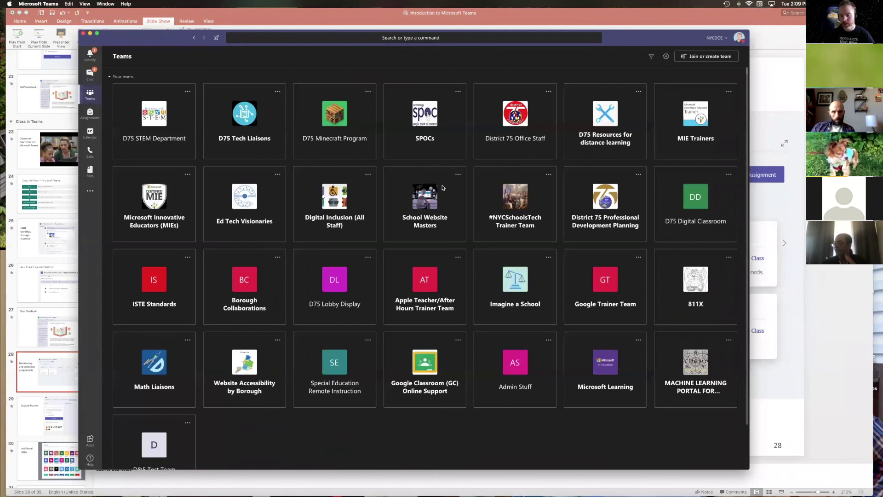
click(703, 216)
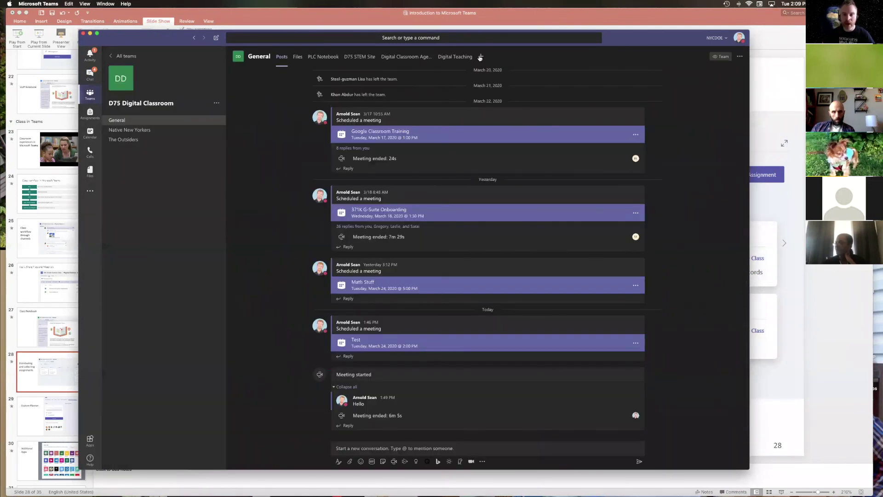
click(481, 56)
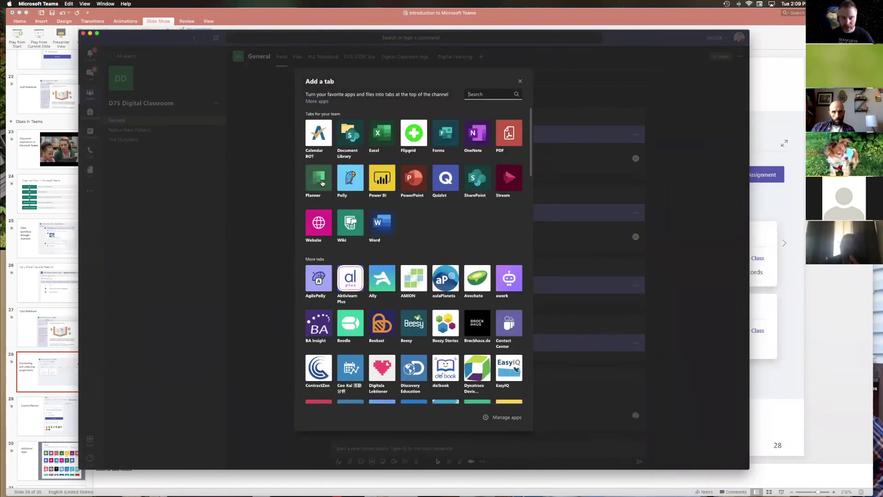
click(322, 183)
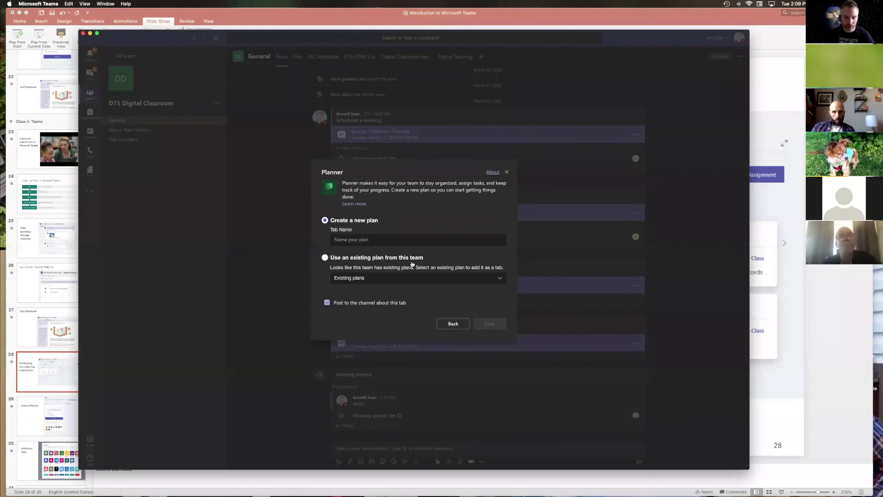
click(378, 237)
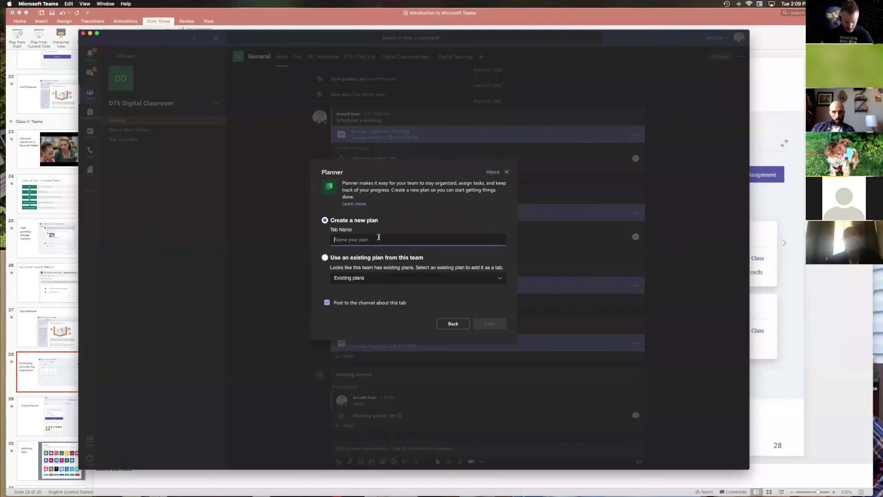
text(Do Stuff)
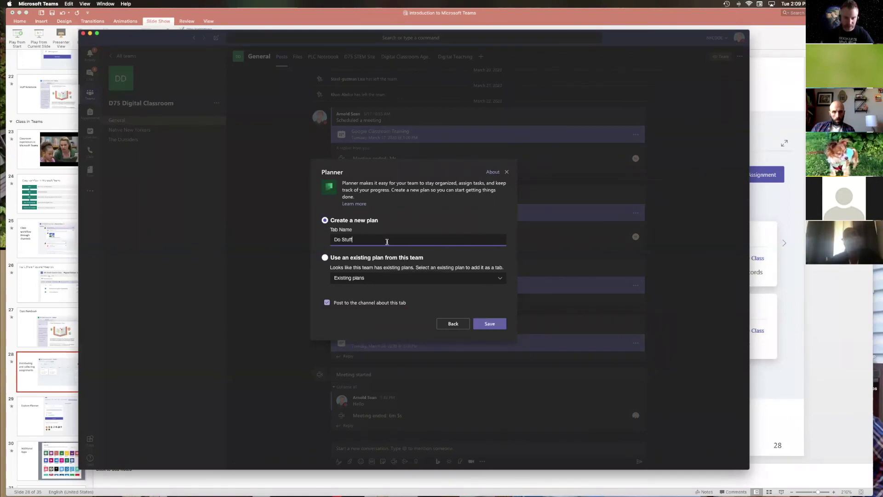
click(489, 324)
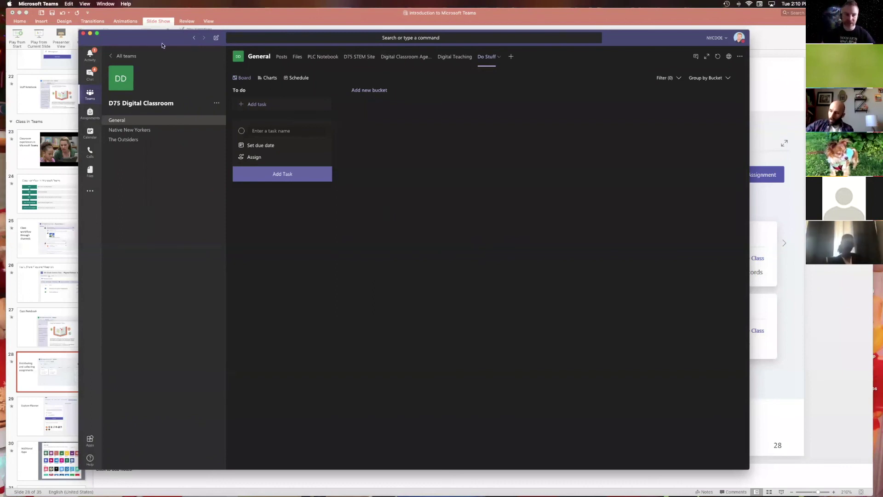
Step: Close the empty Add Task form and bring back the Explore Planner slide in PowerPoint
drag(168, 46, 290, 32)
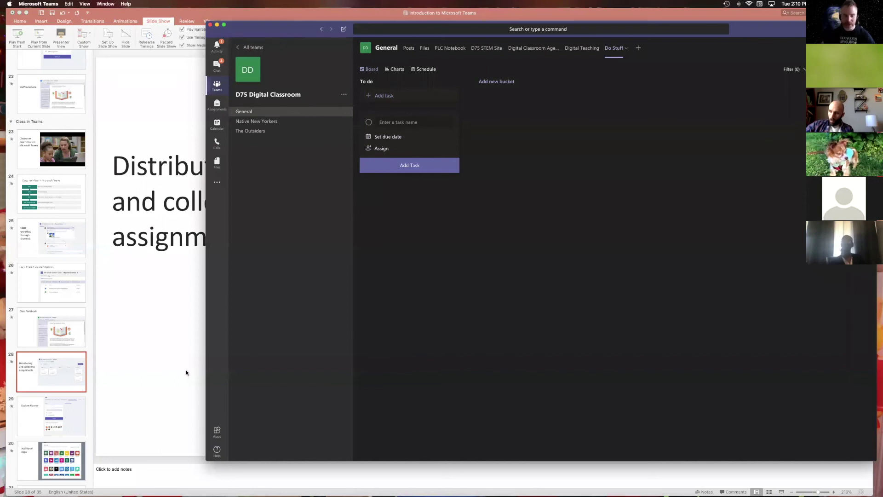
click(480, 235)
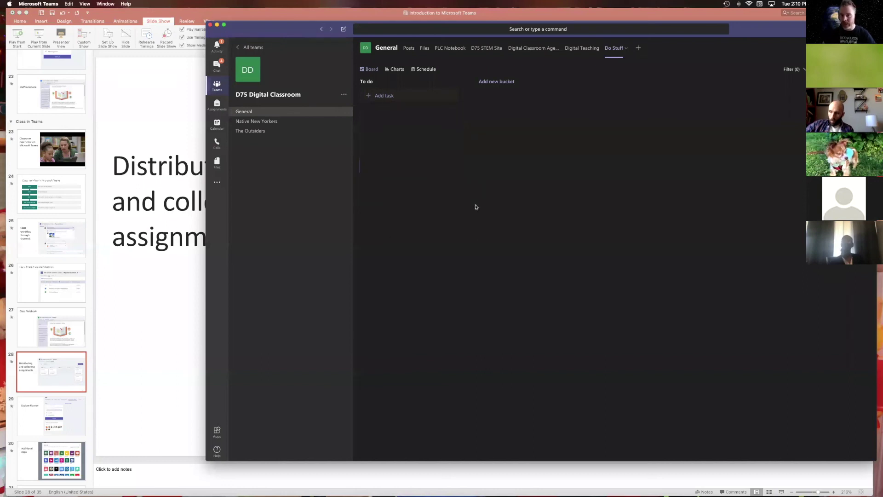
click(171, 453)
scroll(169, 448, down, 2)
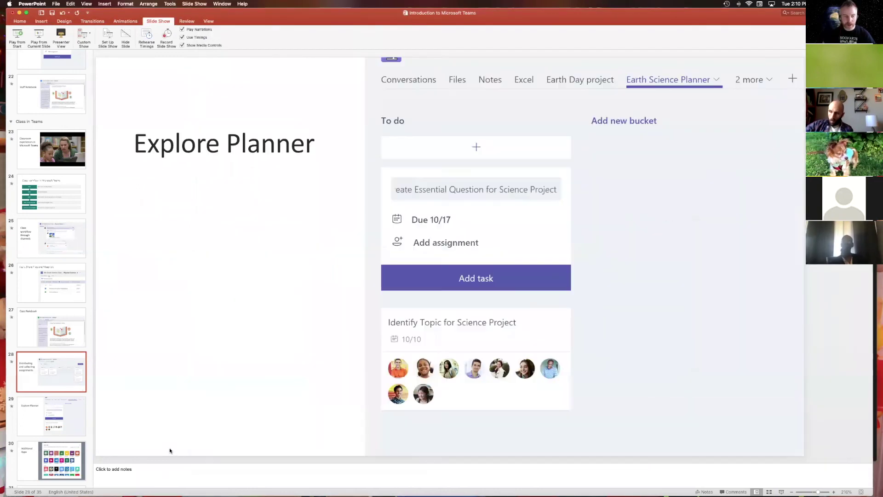
click(63, 370)
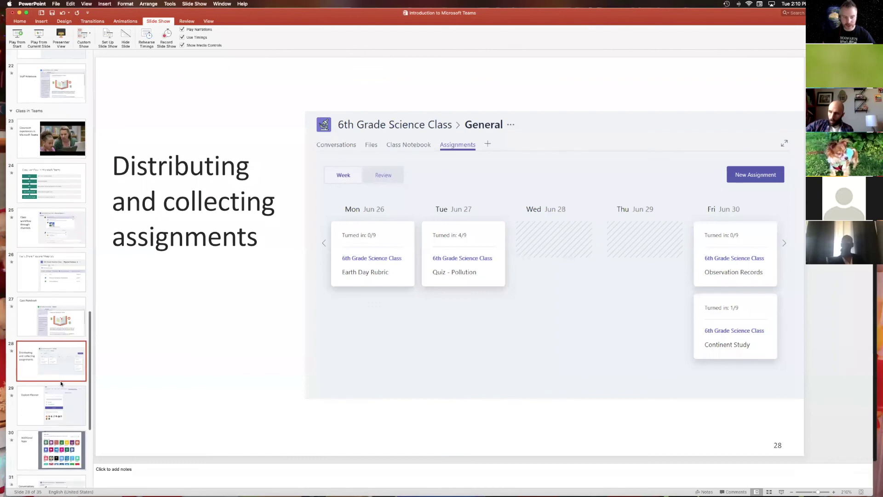
click(61, 354)
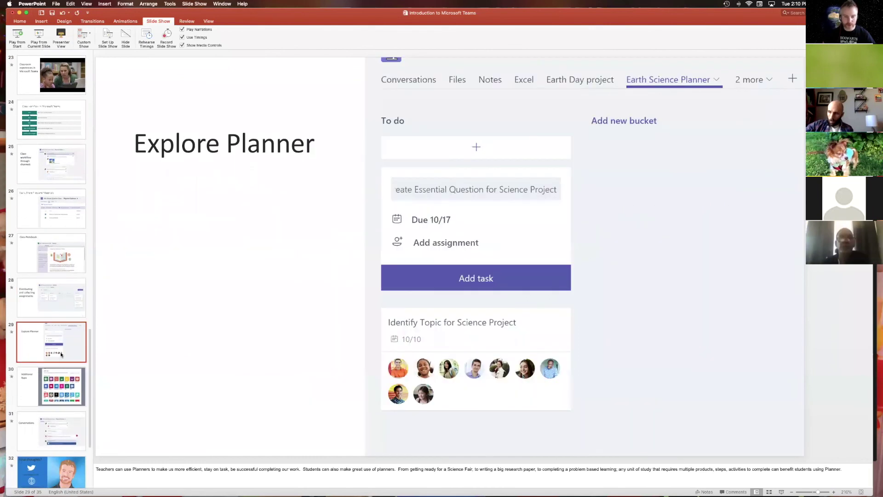